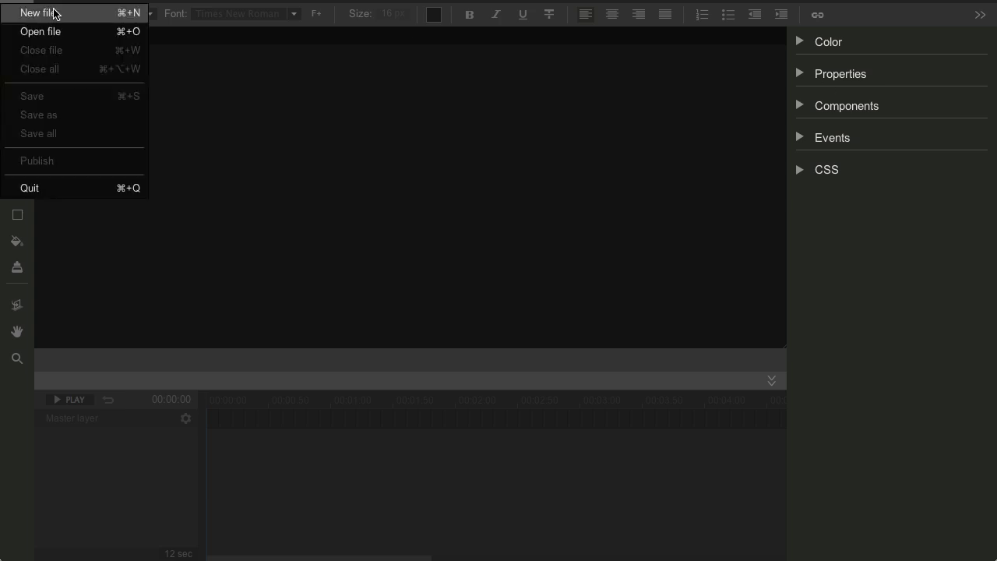
# Start a new Google Ads banner file for DoubleClick Studio Rich Media with custom dimensions of 500 x 450.
pyautogui.click(57, 11)
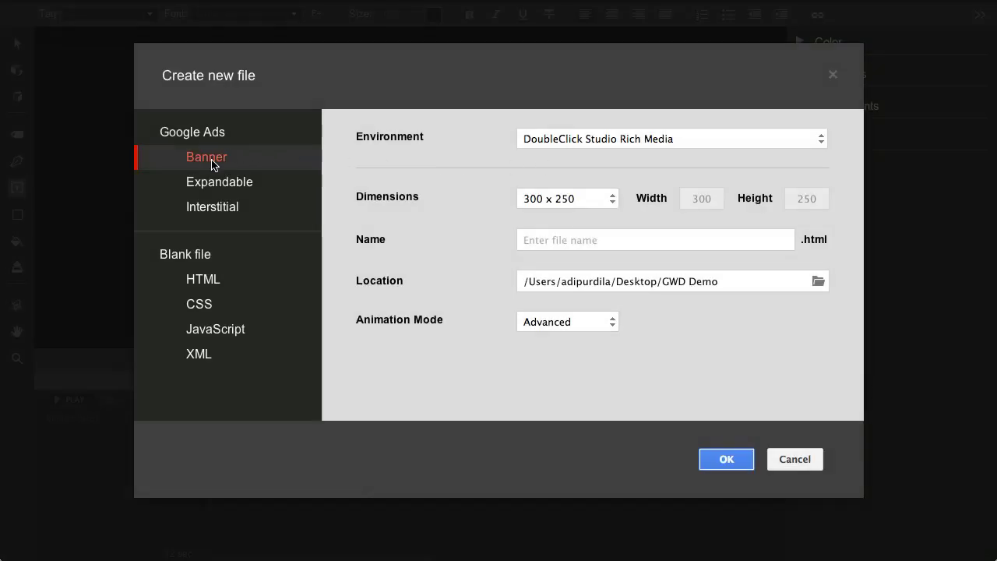
pyautogui.click(601, 140)
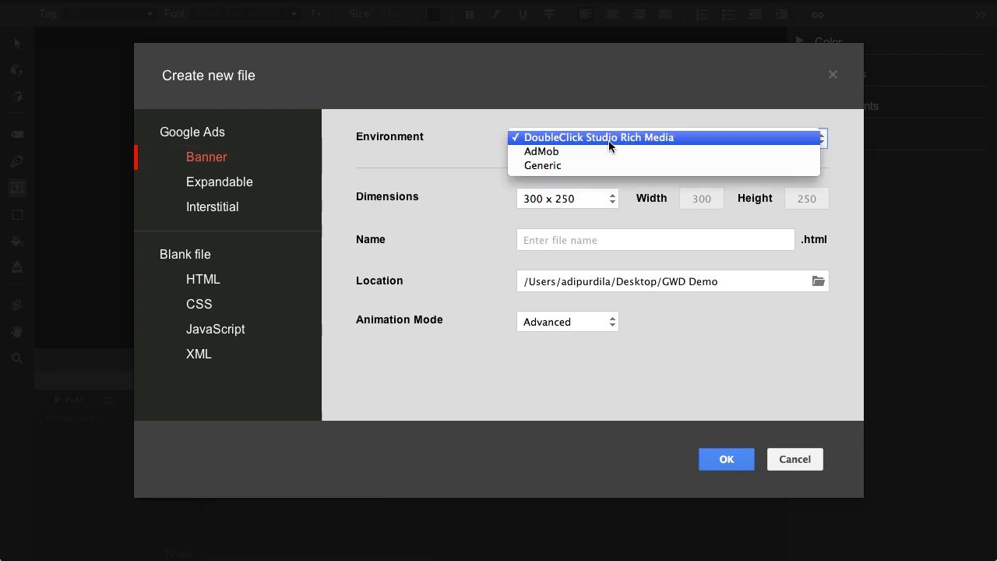
pyautogui.click(608, 140)
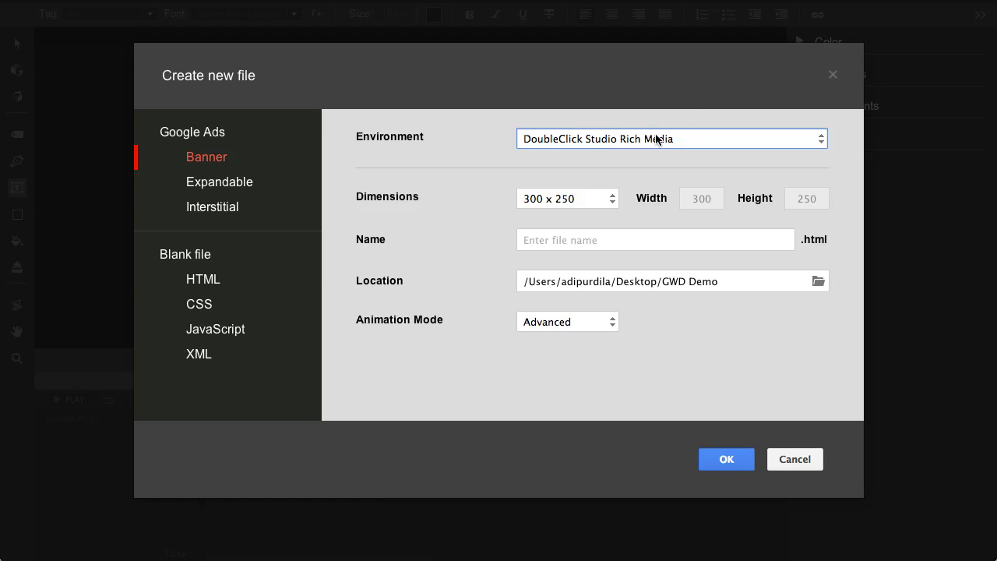
pyautogui.click(576, 198)
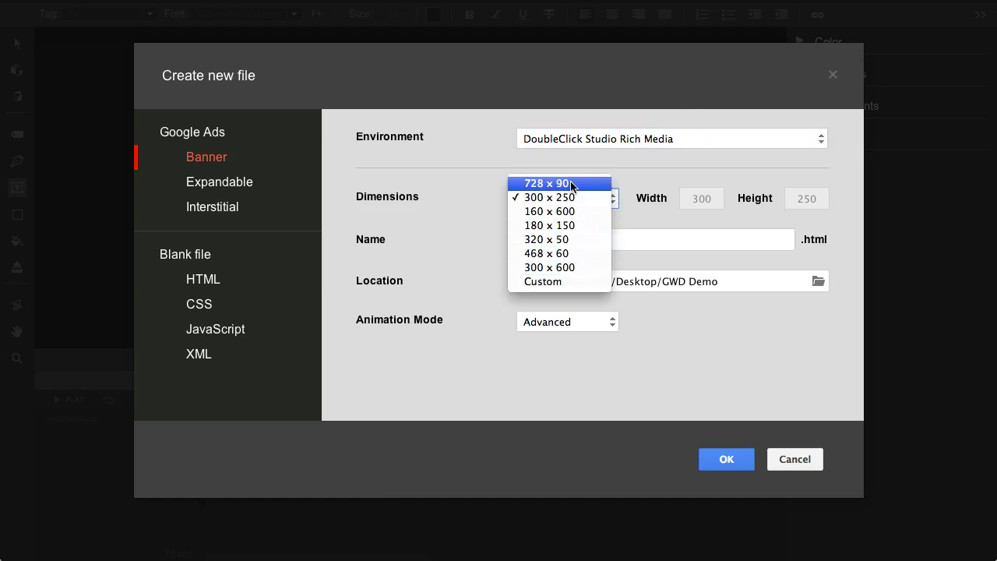
pyautogui.click(574, 281)
pyautogui.click(691, 205)
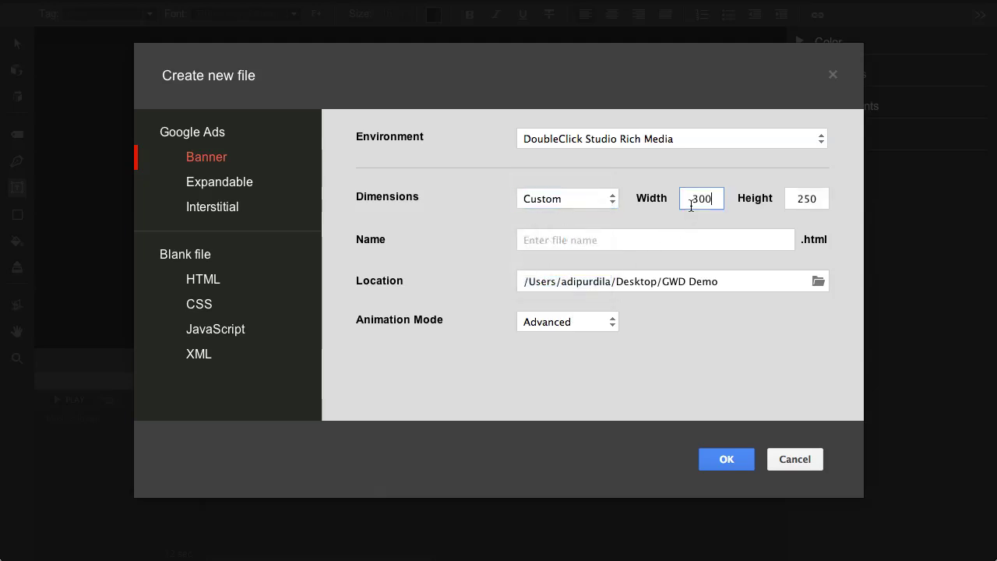
pyautogui.doubleClick(690, 206)
pyautogui.write('500')
pyautogui.press('Tab')
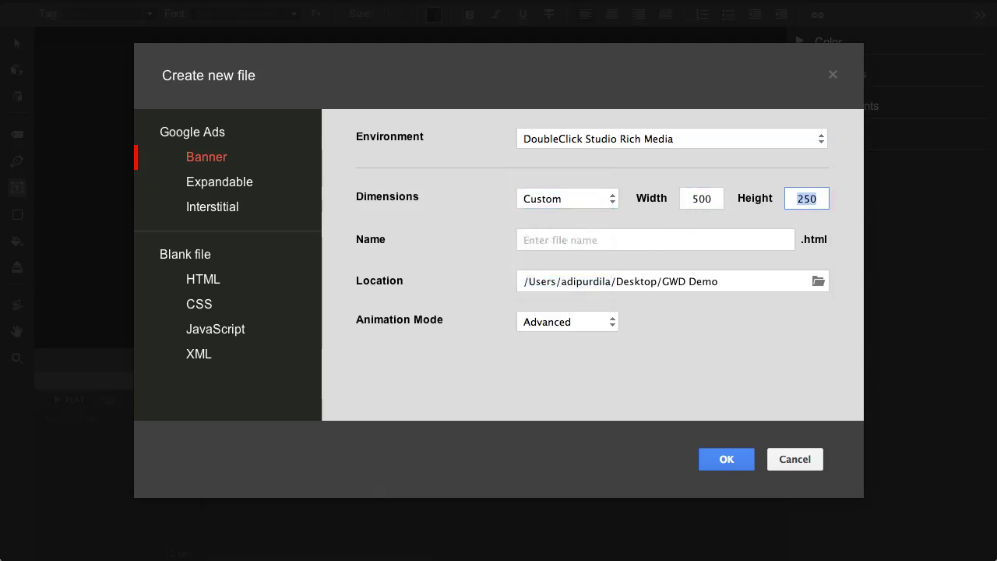
pyautogui.write('450')
# Name the banner file wdtuts, keep the Advanced animation mode, and create the file.
pyautogui.click(641, 235)
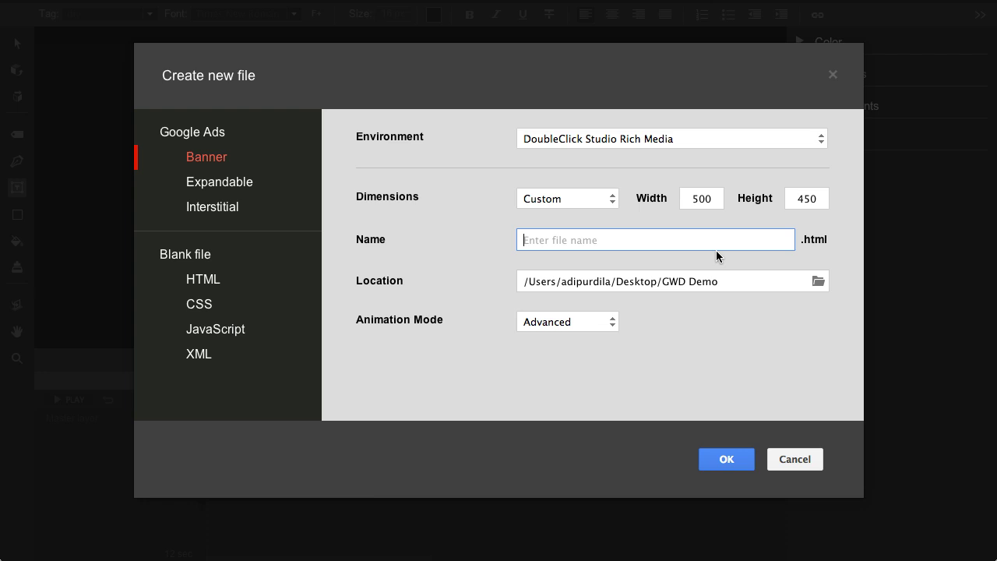
pyautogui.write('wdtuts')
pyautogui.click(586, 326)
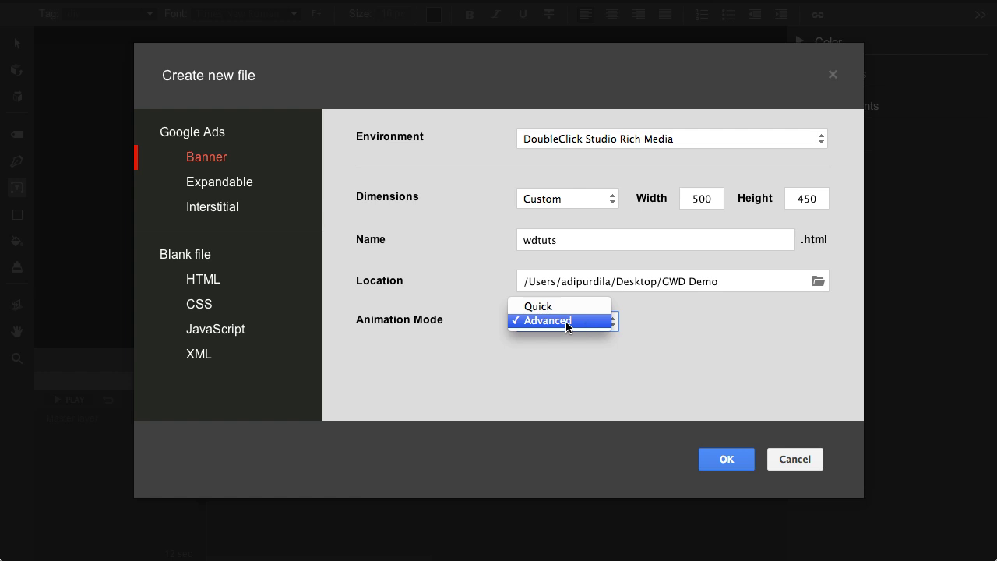
pyautogui.click(566, 321)
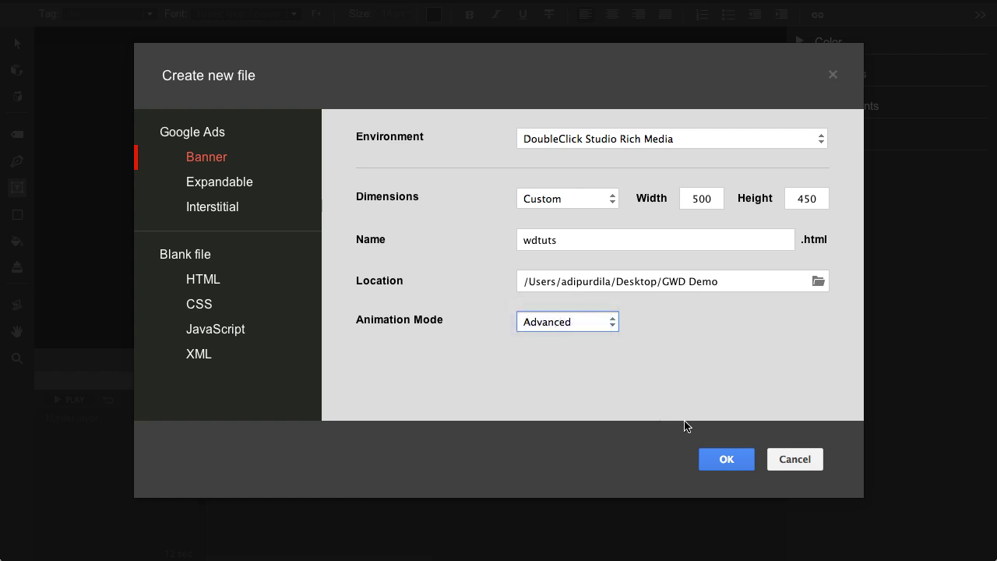
pyautogui.click(725, 463)
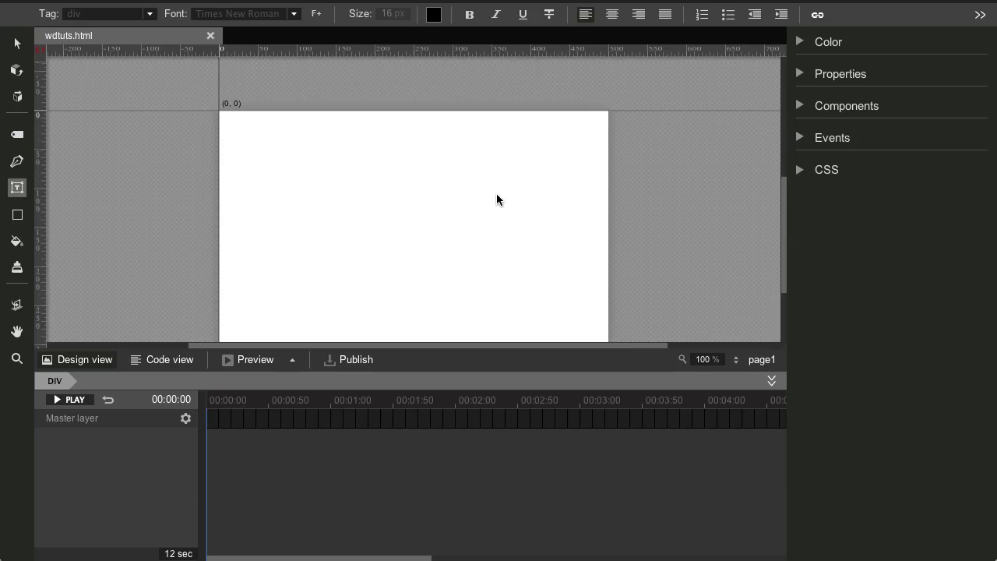
# Bring wdtuts-logo.gif from its Finder folder onto the stage and center it horizontally.
pyautogui.press('v')
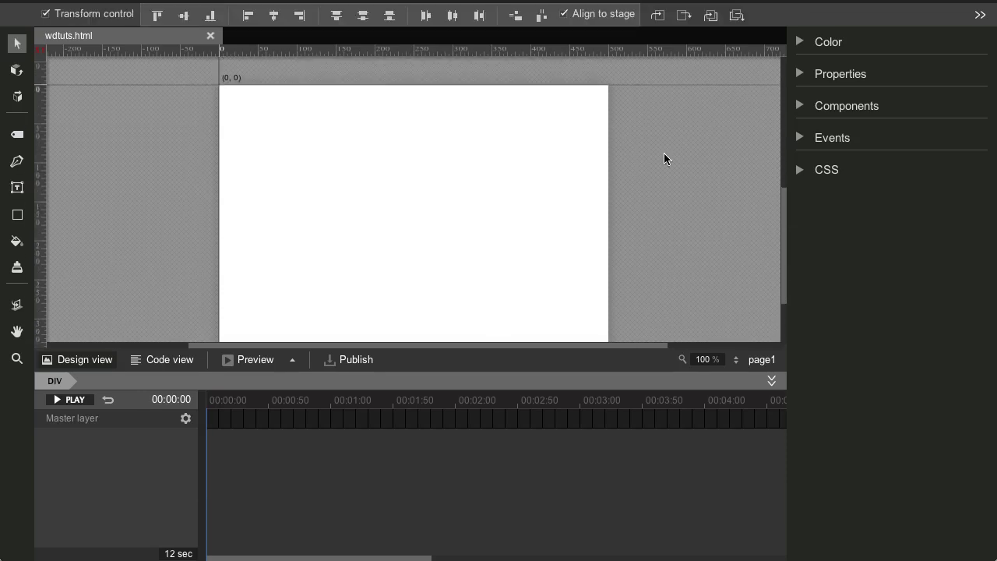
pyautogui.press('super+Tab')
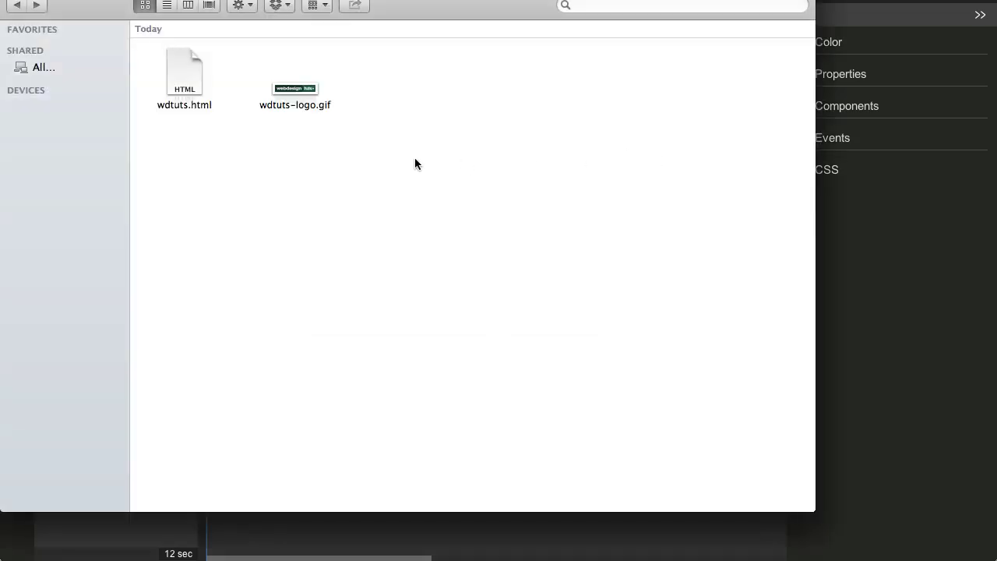
pyautogui.click(297, 91)
pyautogui.moveTo(297, 91); pyautogui.dragTo(390, 156)
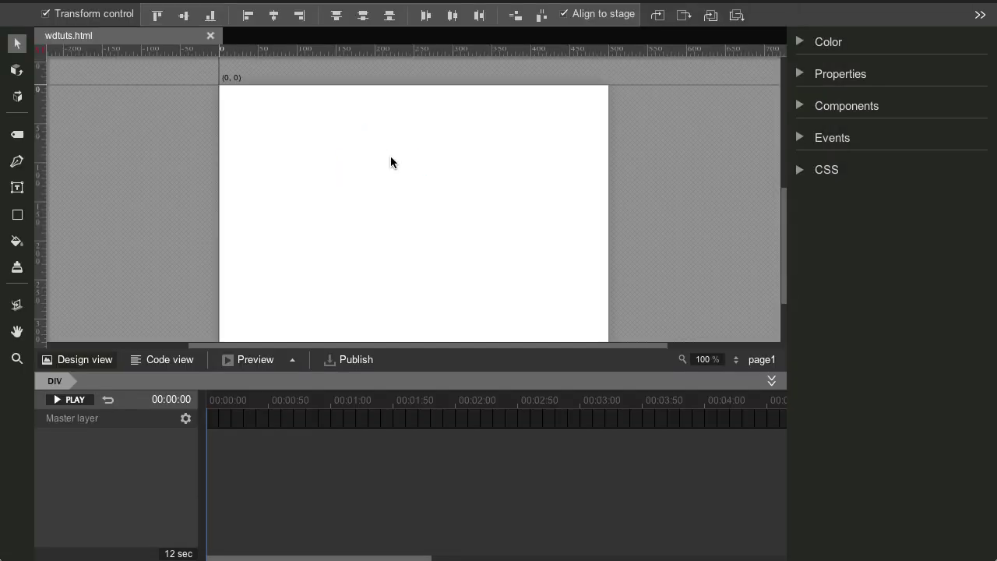
pyautogui.moveTo(590, 180); pyautogui.dragTo(488, 167)
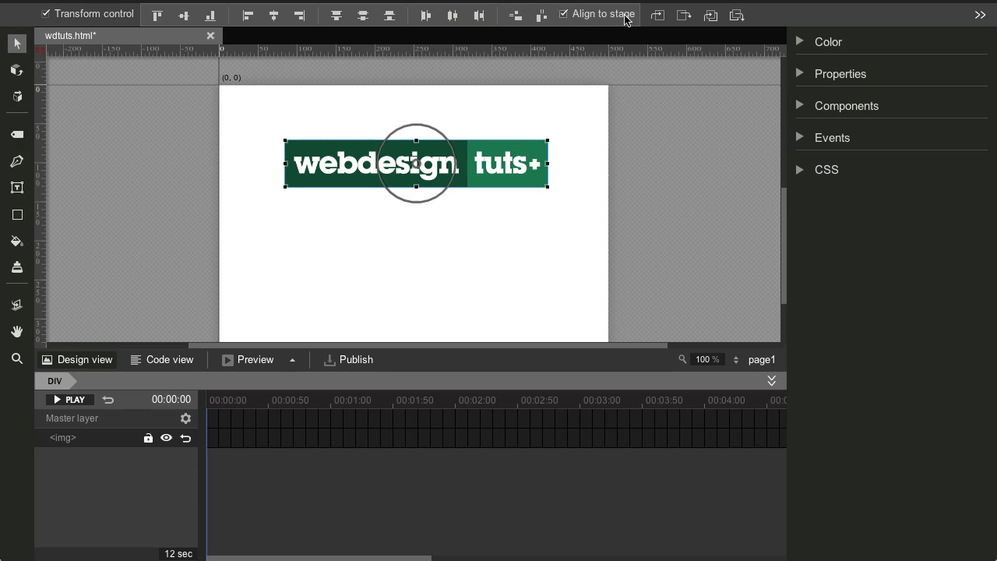
pyautogui.click(273, 15)
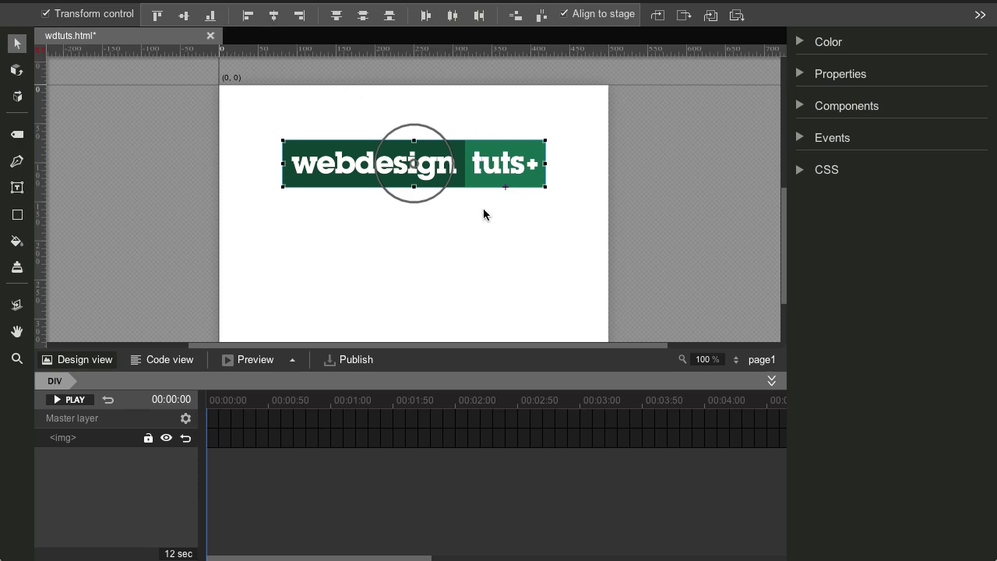
# Set the logo's top position to 50 px and check the banner in a browser preview.
pyautogui.click(803, 74)
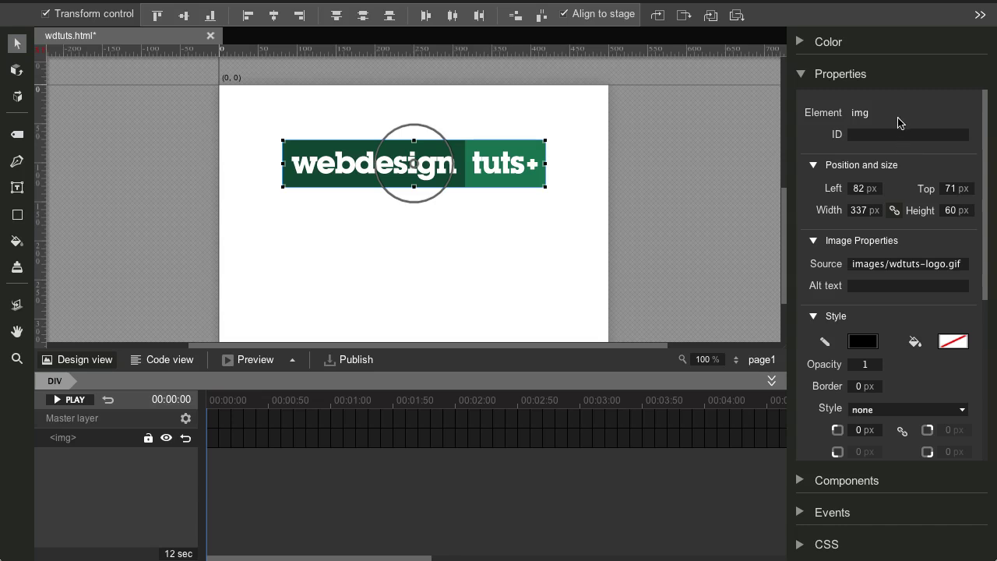
pyautogui.click(970, 190)
pyautogui.write('50')
pyautogui.press('Return')
pyautogui.click(695, 188)
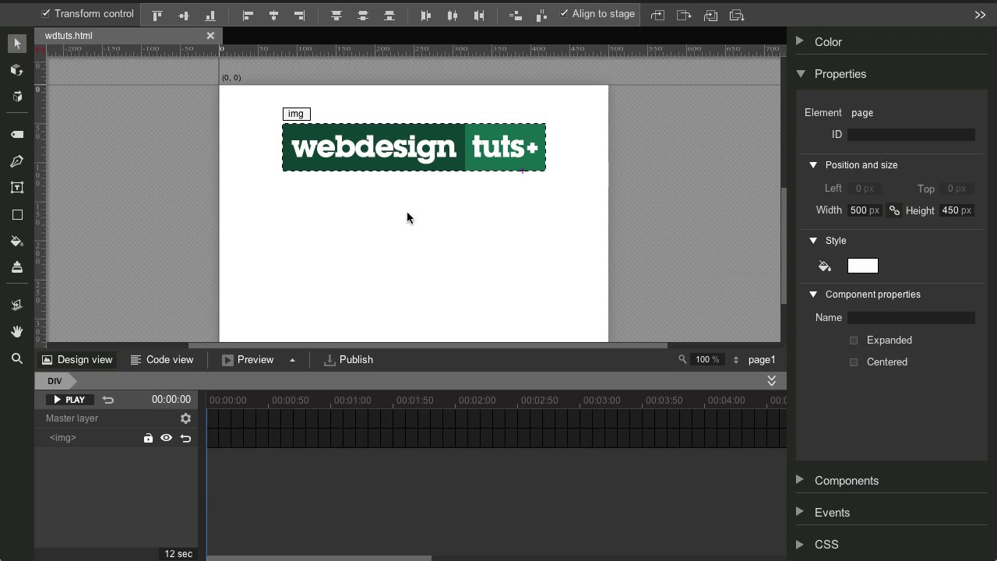
pyautogui.click(252, 362)
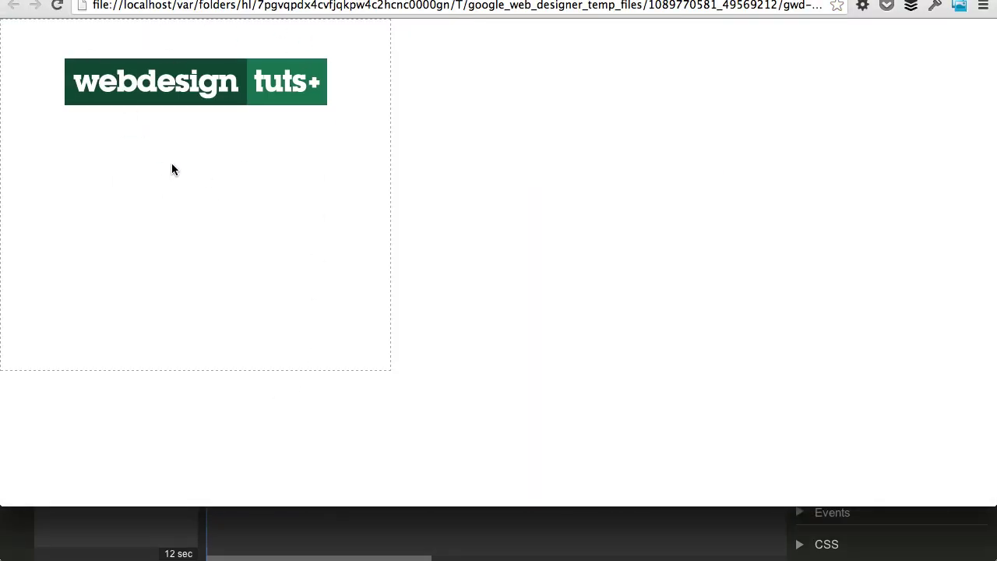
pyautogui.press('super+w')
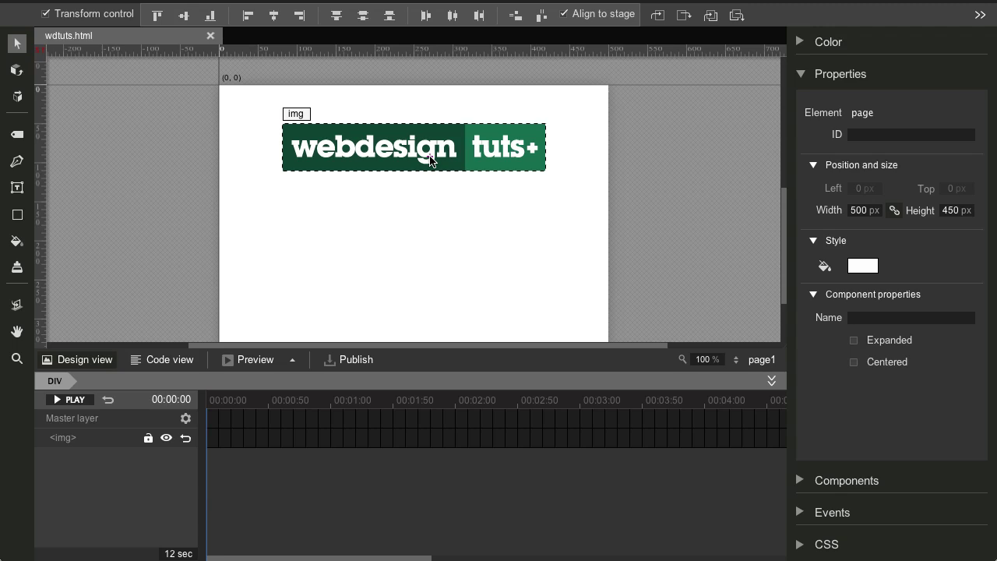
# Give the logo image the ID "logo".
pyautogui.click(430, 160)
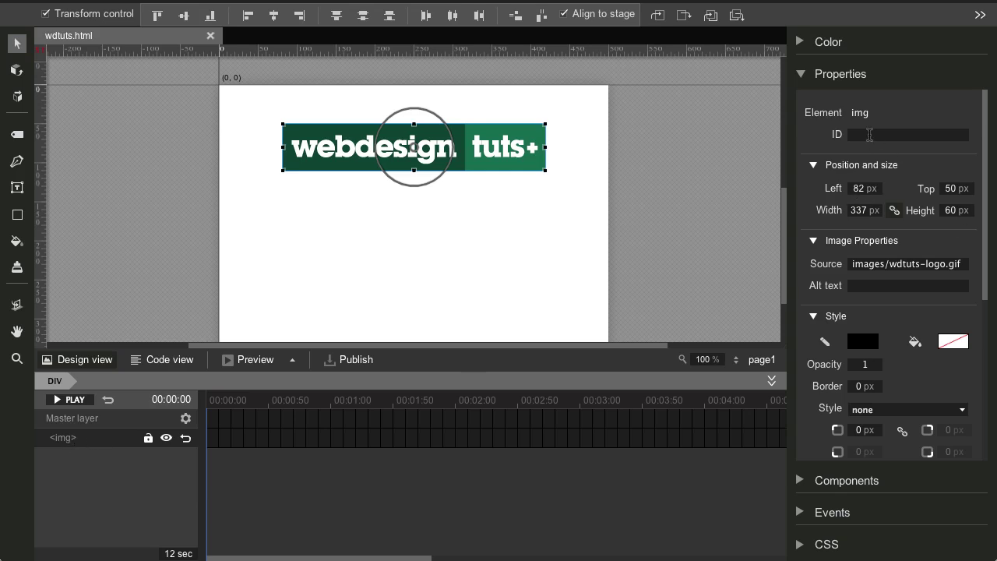
pyautogui.click(869, 134)
pyautogui.write('logo')
pyautogui.press('Return')
# Examine the class and ID attributes of the logo's img tag in the page code, and return to the design.
pyautogui.click(162, 359)
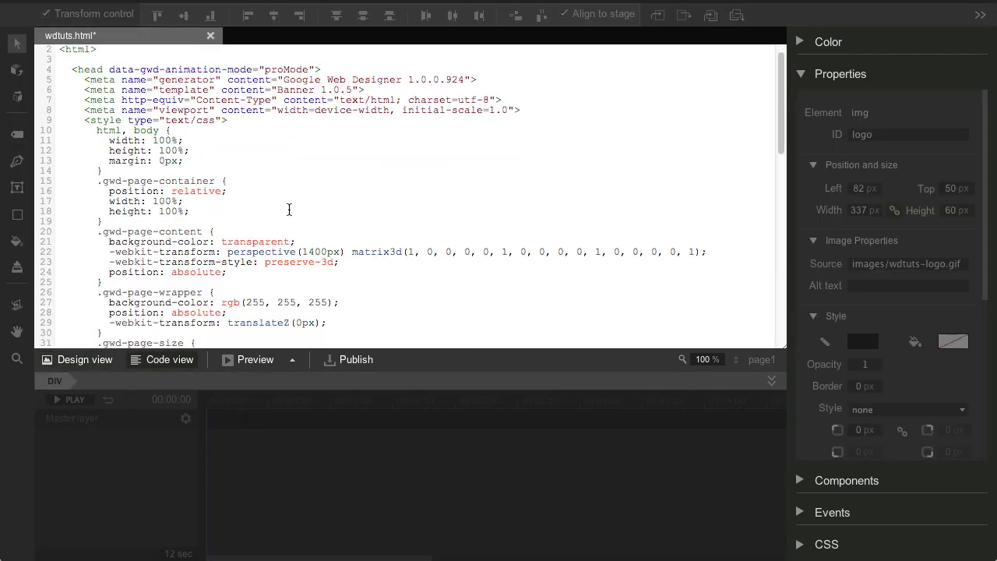
pyautogui.scroll(-18, 289, 210)
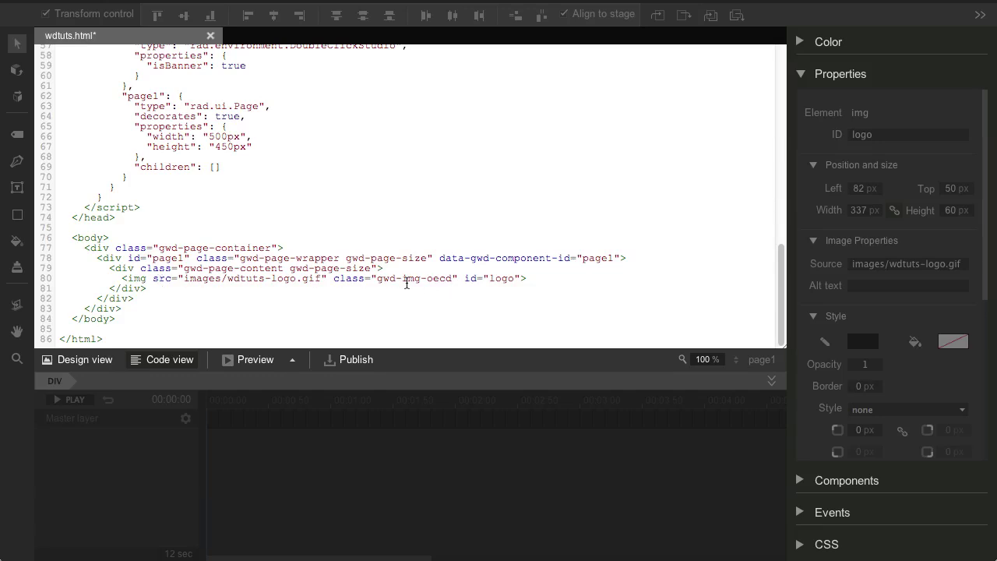
pyautogui.moveTo(339, 278); pyautogui.dragTo(522, 278)
pyautogui.click(463, 278)
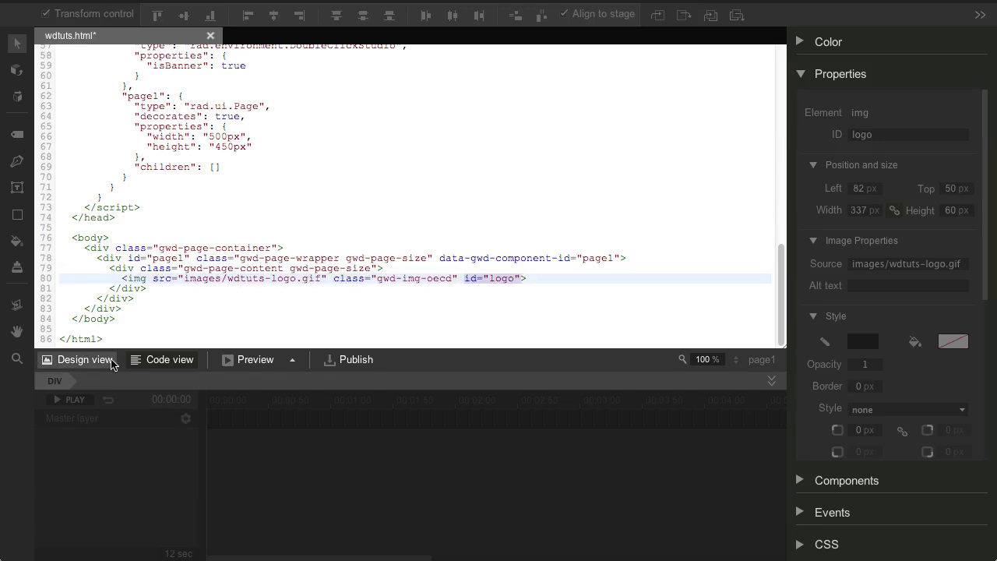
pyautogui.click(83, 359)
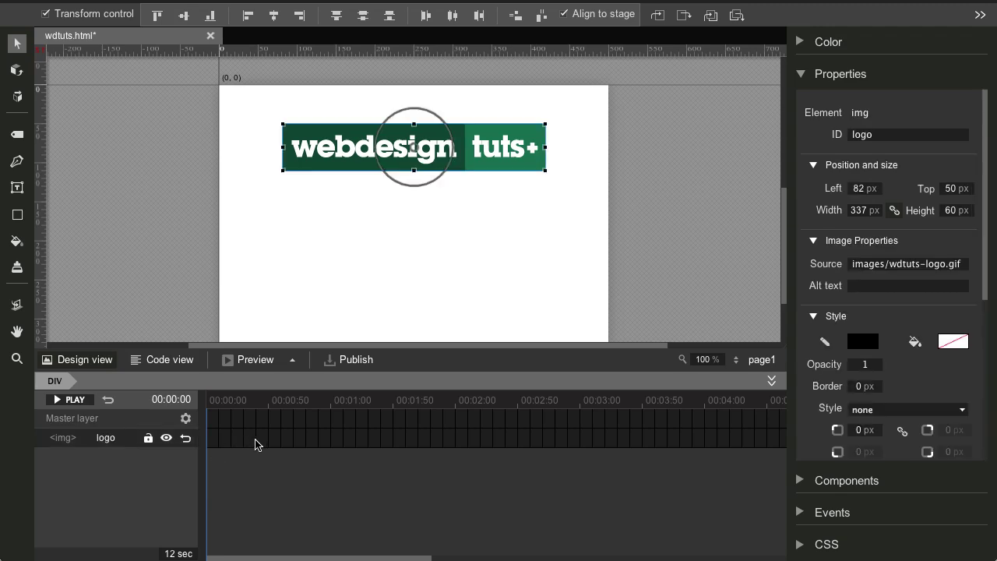
# Insert a keyframe at 00:00:50 on the logo's timeline layer.
pyautogui.click(269, 441)
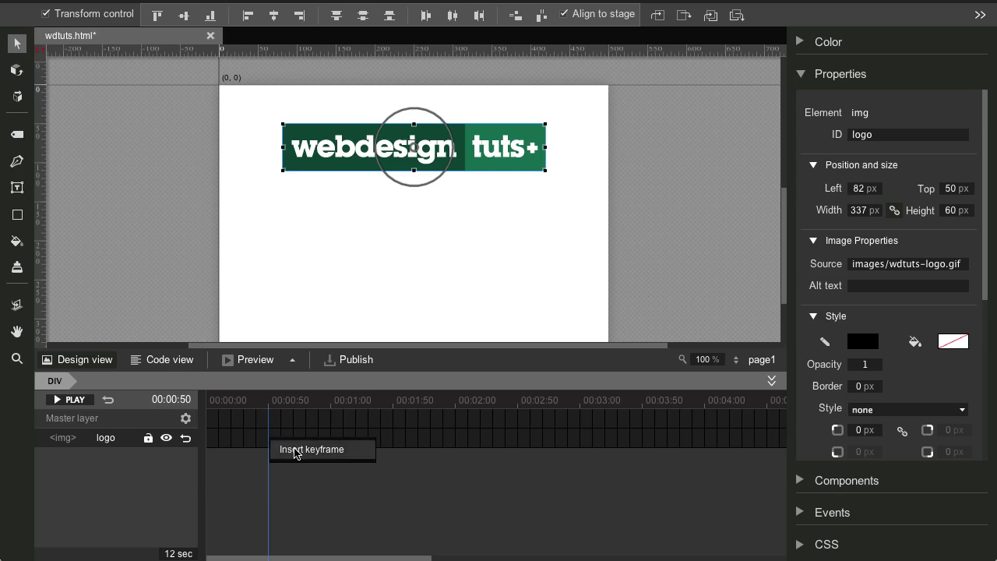
pyautogui.click(297, 452)
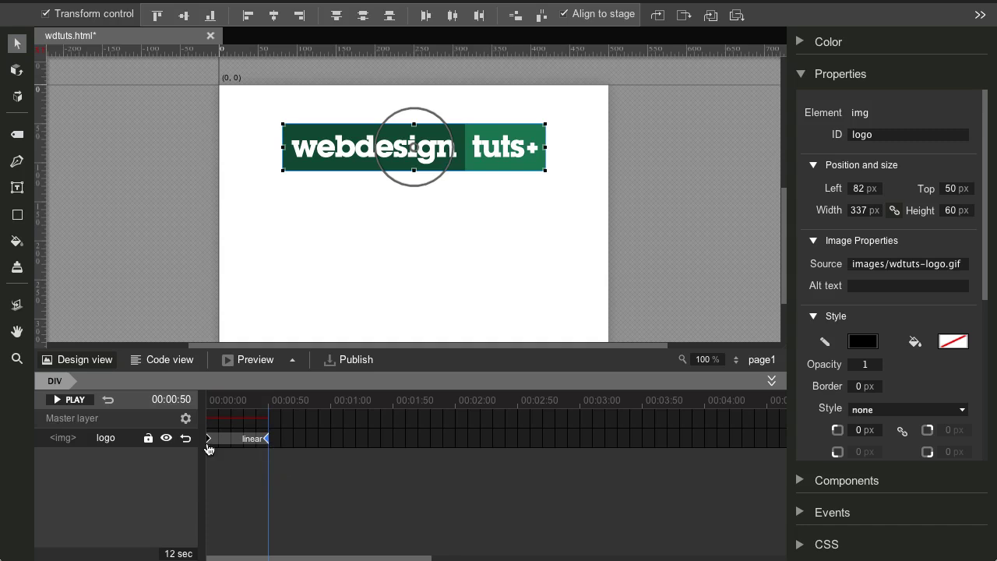
# At the logo's first keyframe, place it just above the stage at about -61 px top, center it horizontally, and set its opacity to 0.
pyautogui.scroll(1, 414, 276)
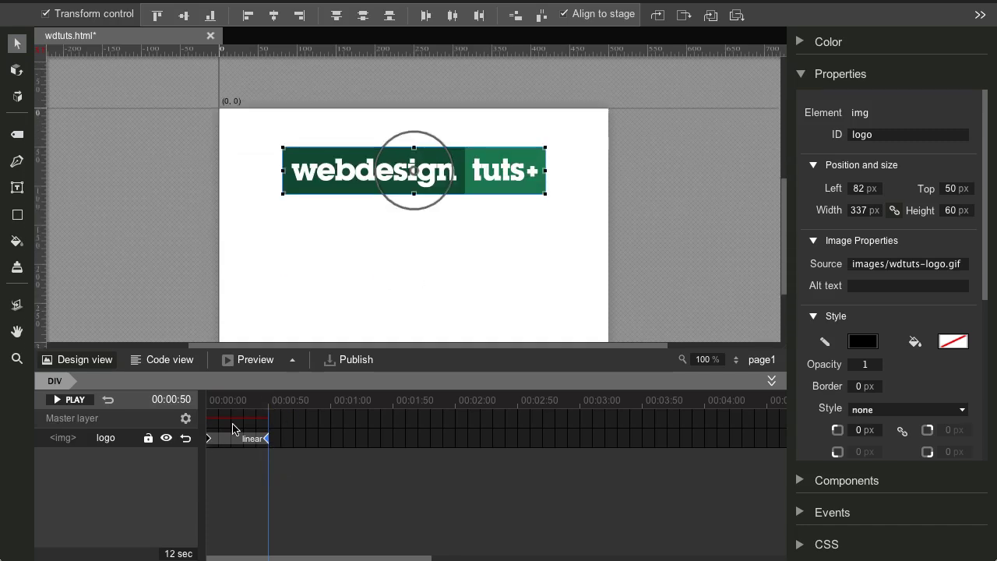
pyautogui.click(208, 439)
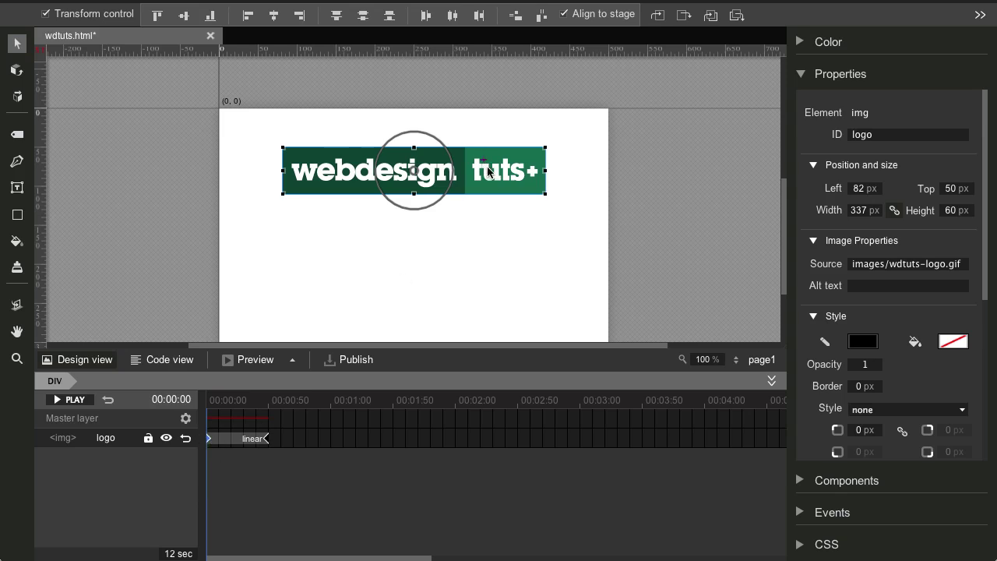
pyautogui.moveTo(494, 179); pyautogui.dragTo(491, 98)
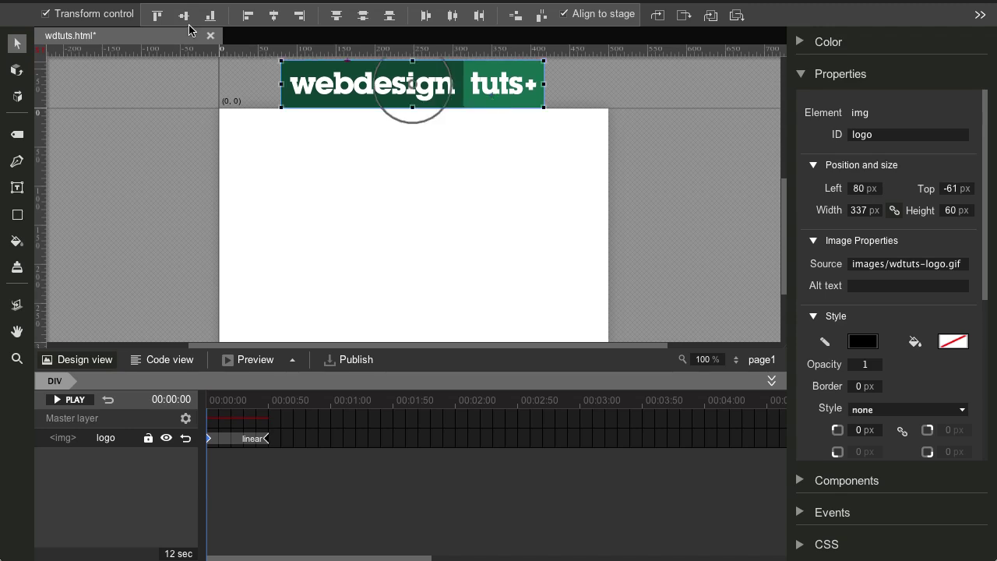
pyautogui.click(274, 17)
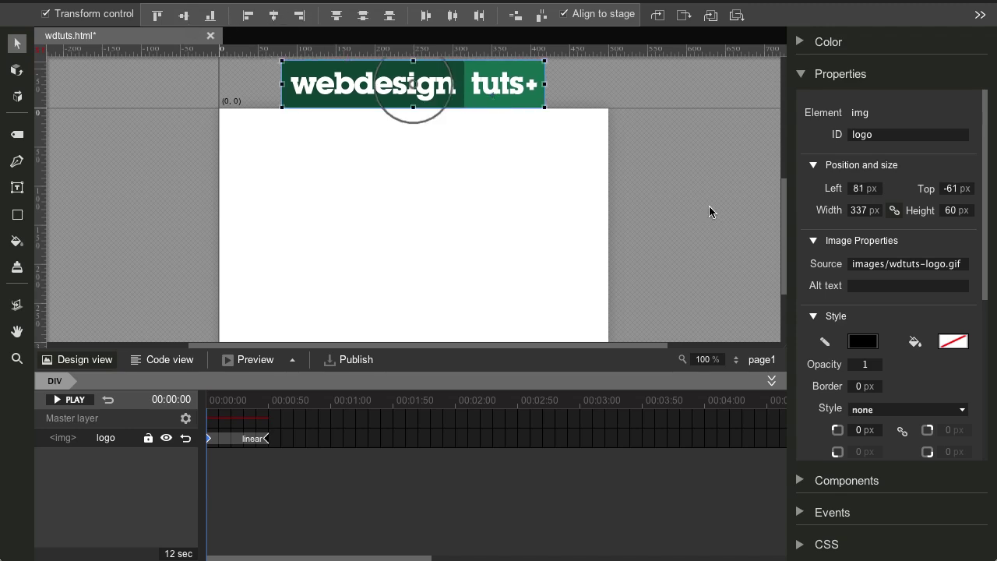
pyautogui.click(864, 363)
pyautogui.write('0')
pyautogui.click(318, 439)
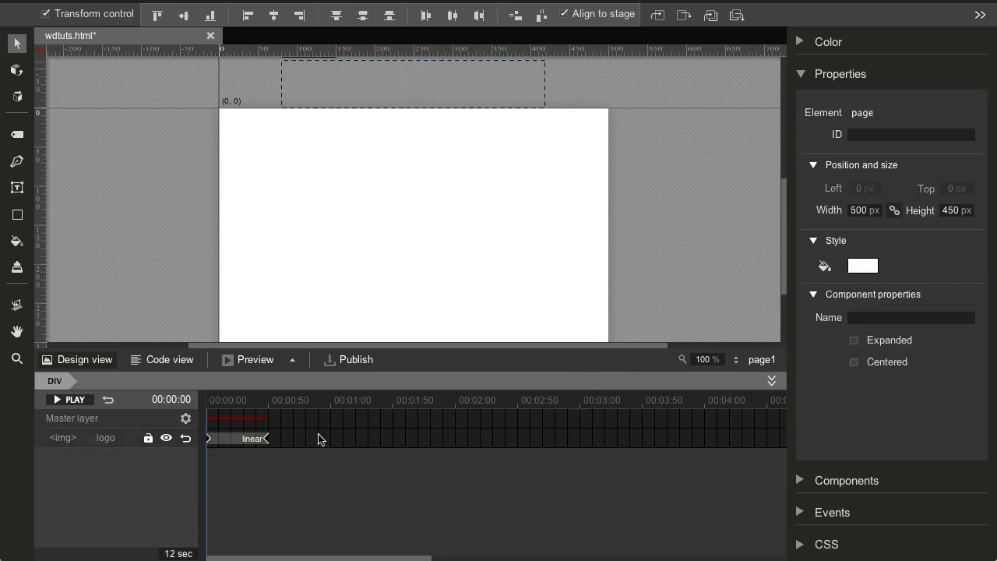
# Check the logo's end keyframe settings and play the timeline animation.
pyautogui.click(267, 438)
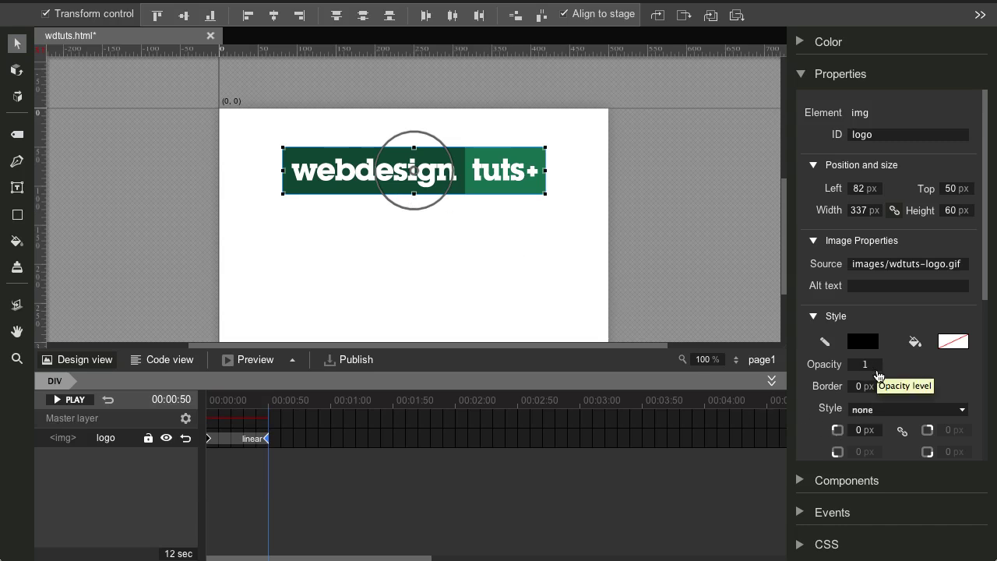
pyautogui.click(754, 316)
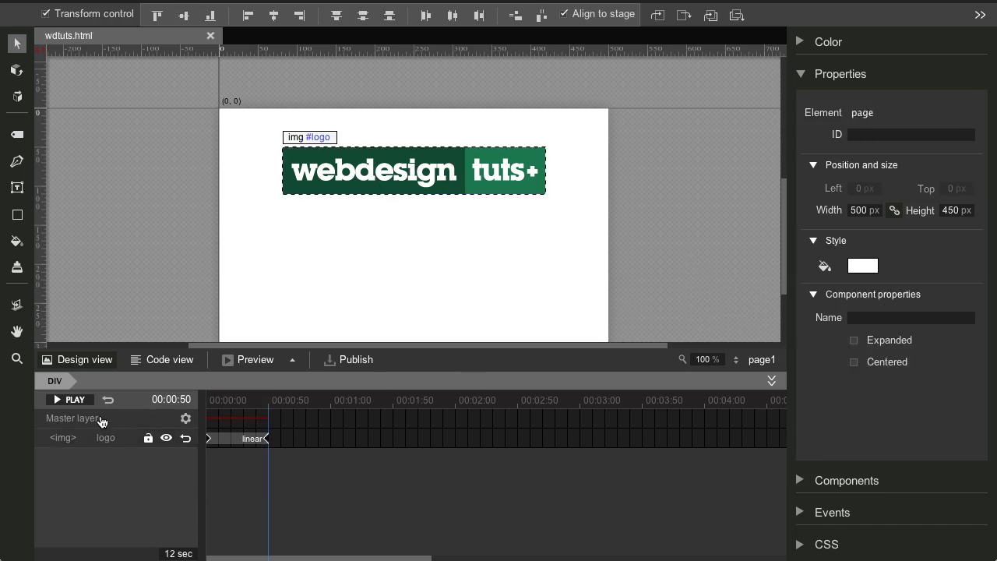
pyautogui.click(76, 401)
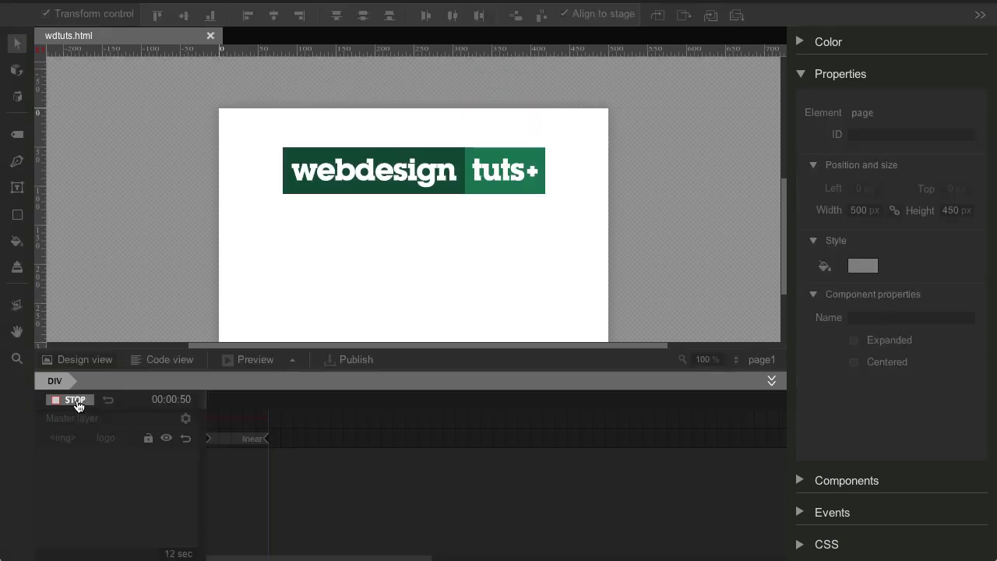
pyautogui.click(77, 402)
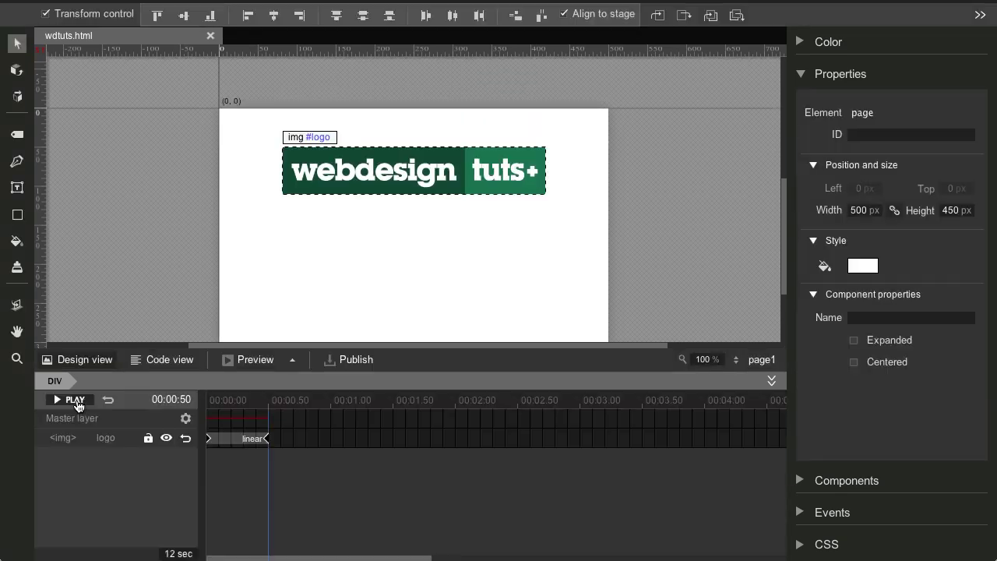
# Set the easing of the logo's animation to ease-in-out and play the timeline to check the motion.
pyautogui.rightClick(244, 442)
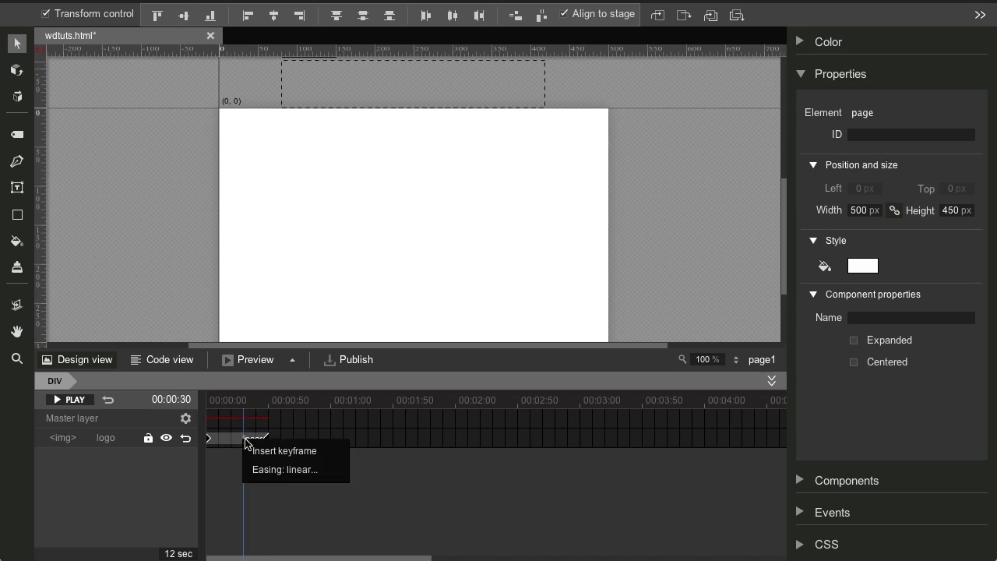
pyautogui.click(274, 469)
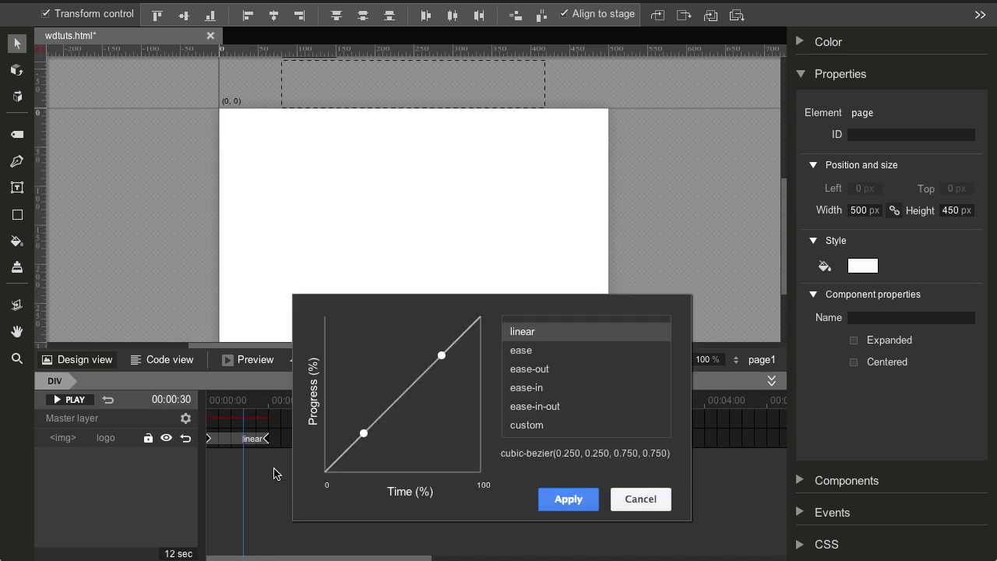
pyautogui.click(538, 354)
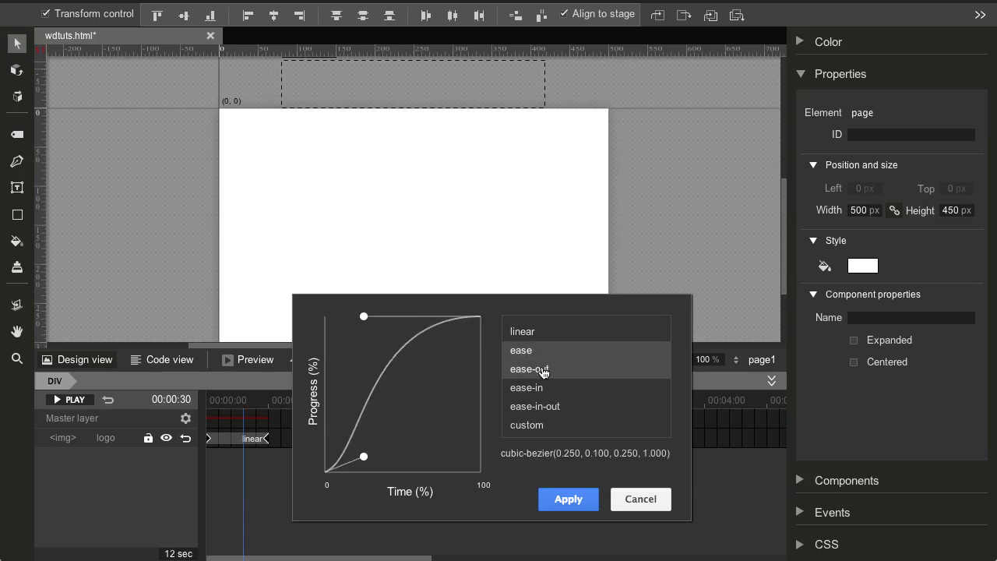
pyautogui.click(545, 371)
pyautogui.click(548, 389)
pyautogui.click(551, 407)
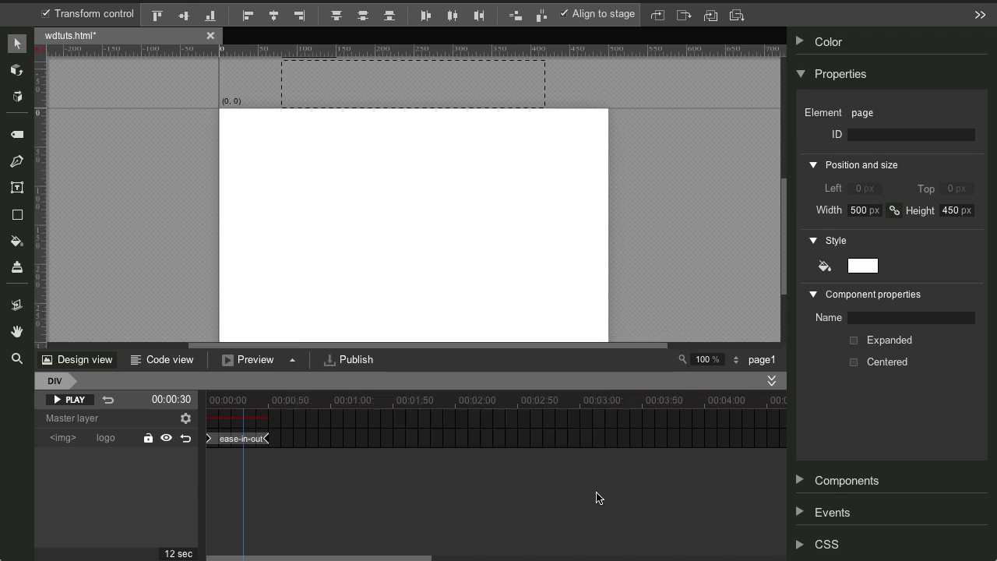
pyautogui.click(82, 401)
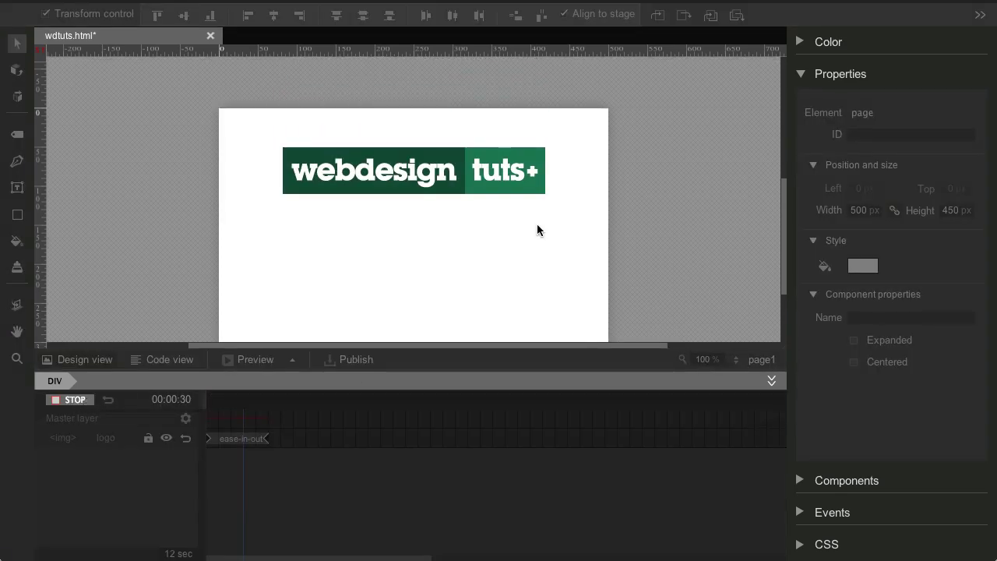
pyautogui.click(68, 401)
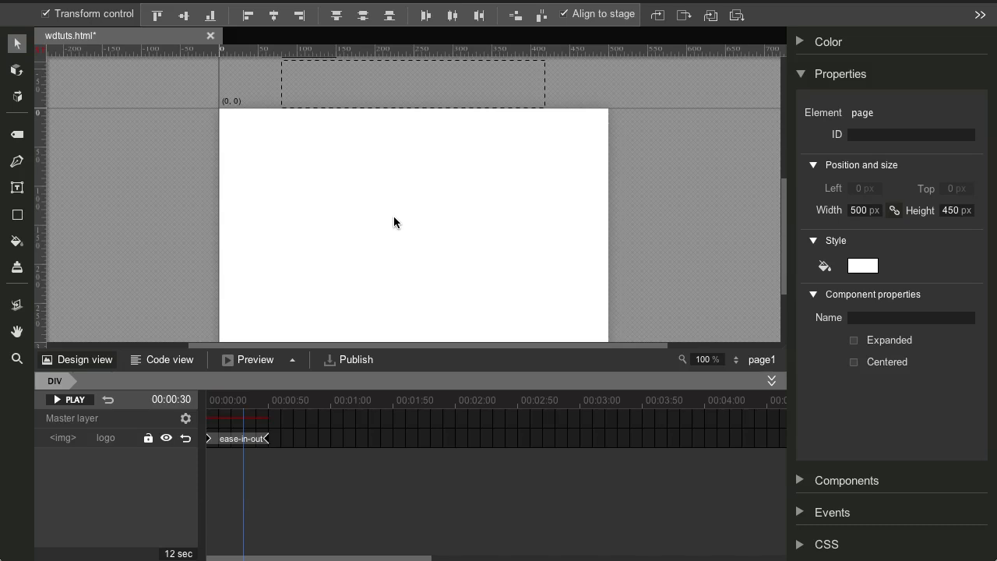
# Add a text element below the logo area and paste the copied text "In-depth tutorials and articles on web design | Webdesigntuts+".
pyautogui.click(17, 188)
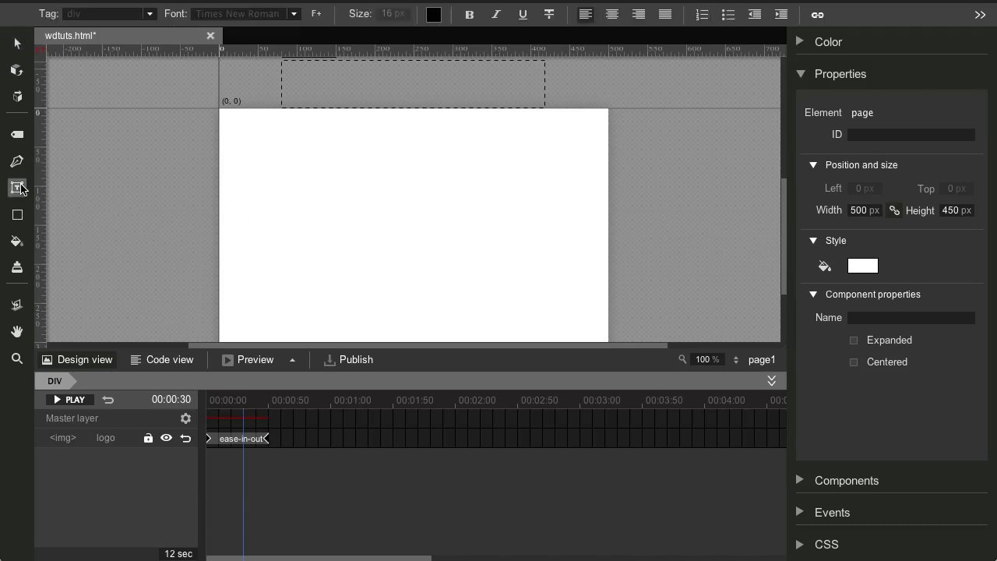
pyautogui.click(333, 254)
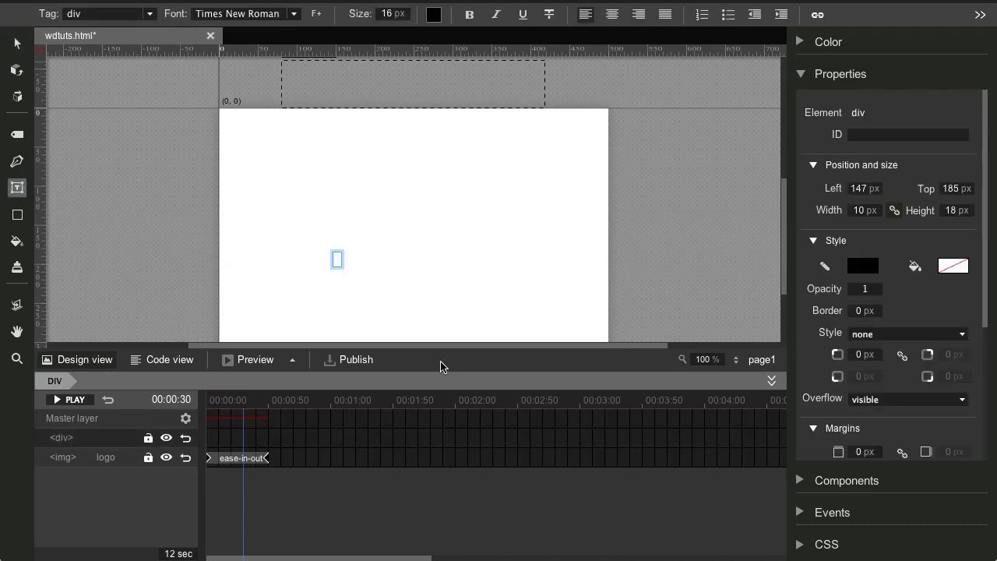
pyautogui.press('alt+super+c')
pyautogui.press('Down')
pyautogui.press('Down')
pyautogui.press('Down')
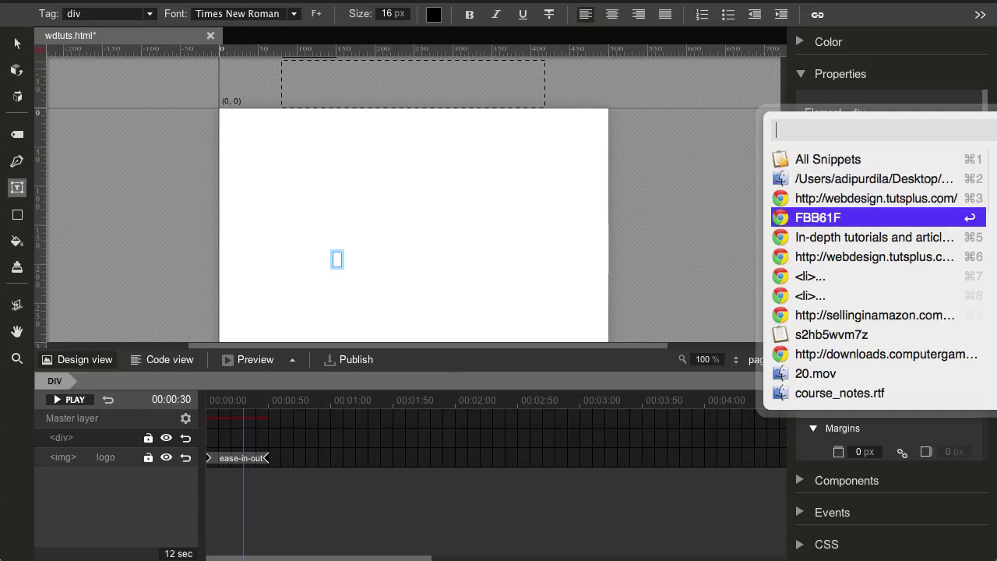
pyautogui.press('Down')
pyautogui.press('Return')
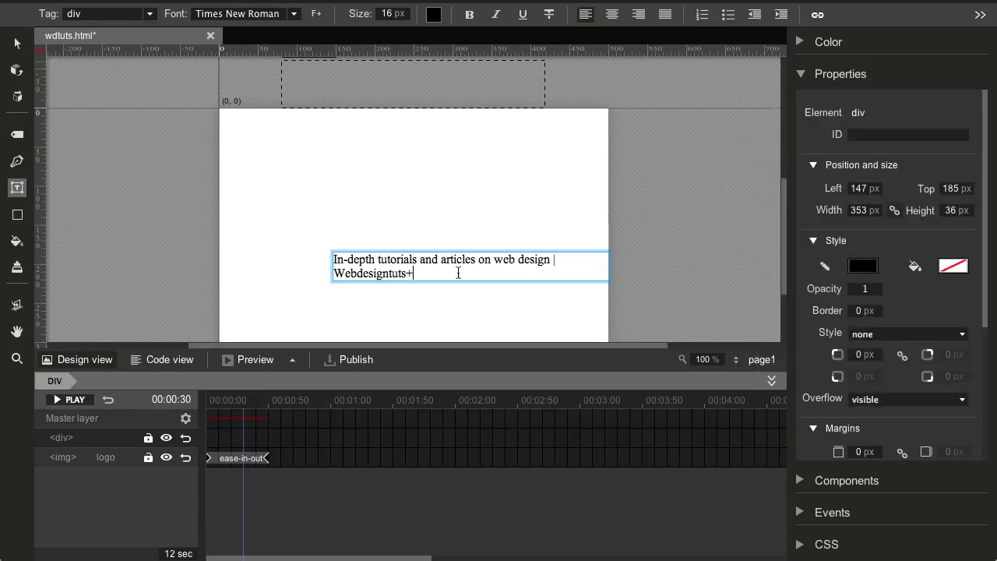
# Remove the ending "| Webdesigntuts+" from the text and move the text element to about 104 px left and 192 px top.
pyautogui.moveTo(548, 258); pyautogui.dragTo(550, 271)
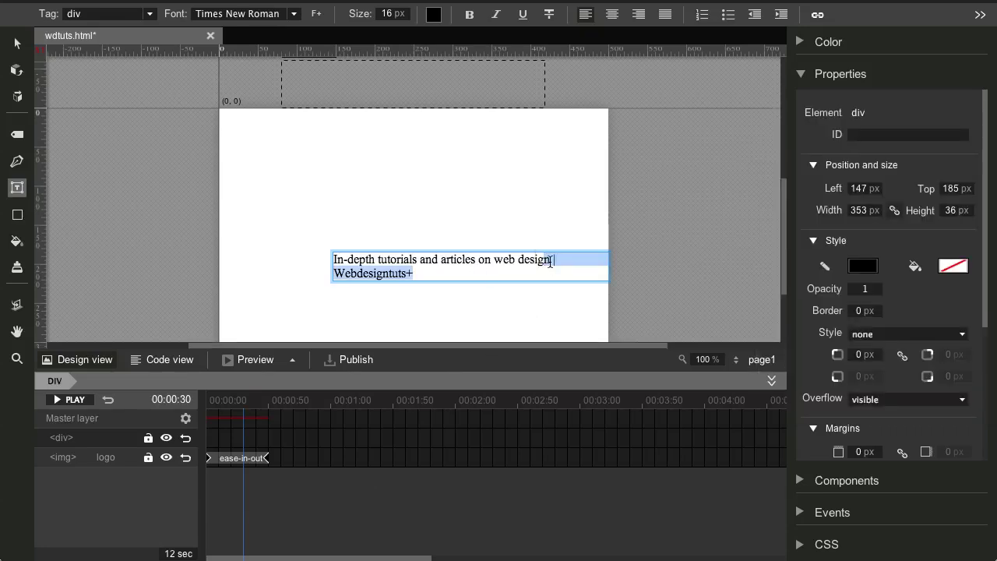
pyautogui.press('BackSpace')
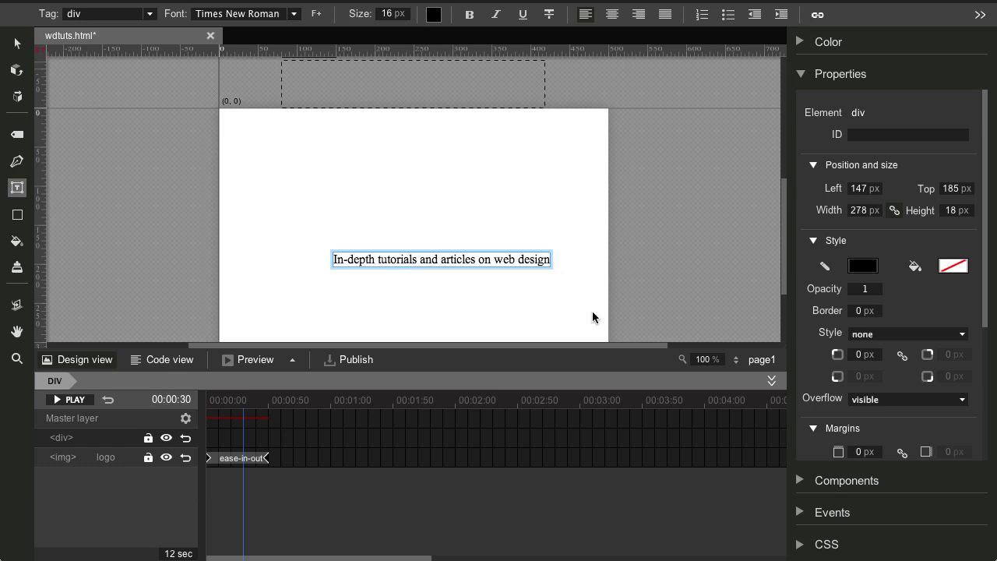
pyautogui.click(18, 43)
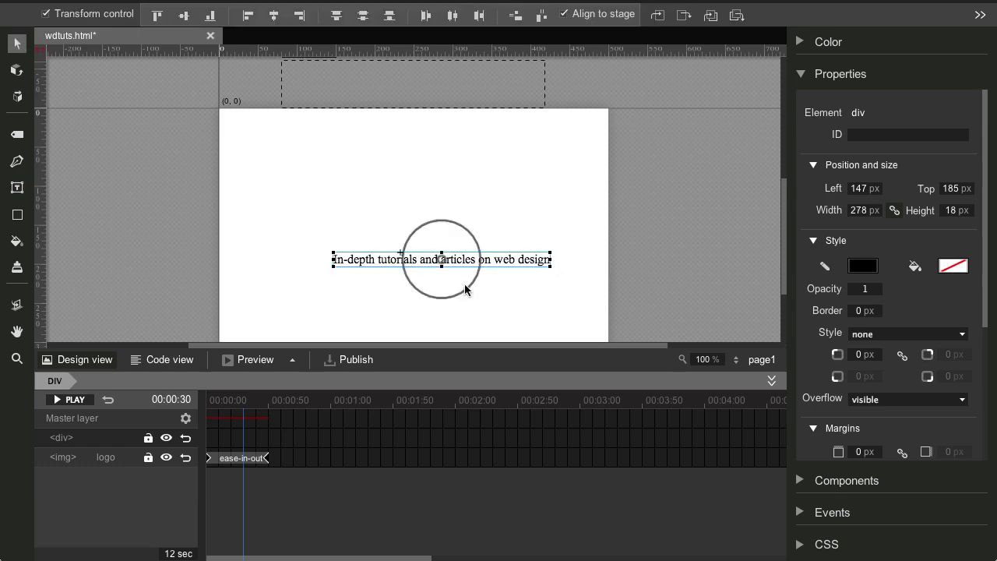
pyautogui.moveTo(517, 262); pyautogui.dragTo(484, 267)
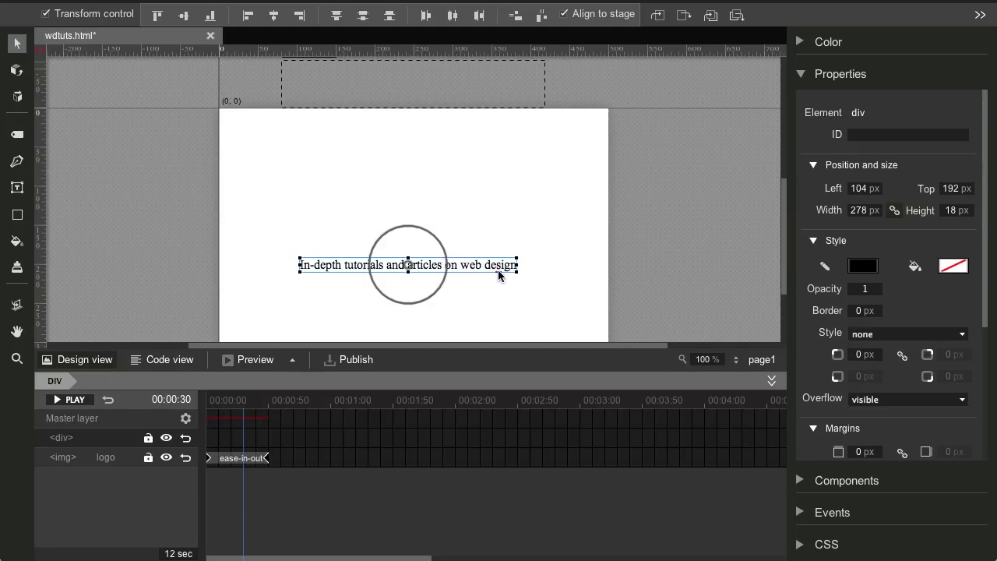
# Add the Google font Dosis to the document.
pyautogui.click(18, 189)
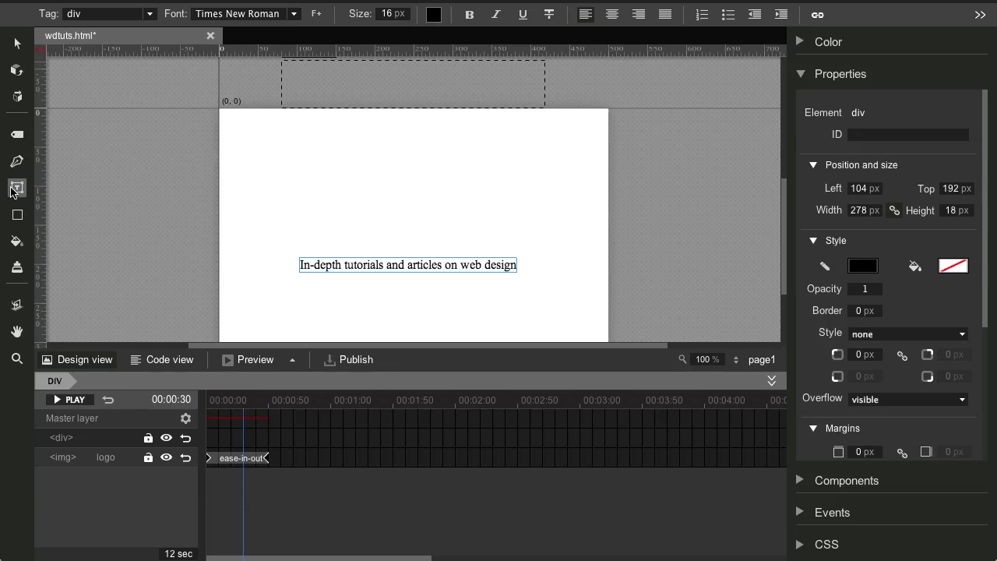
pyautogui.click(316, 15)
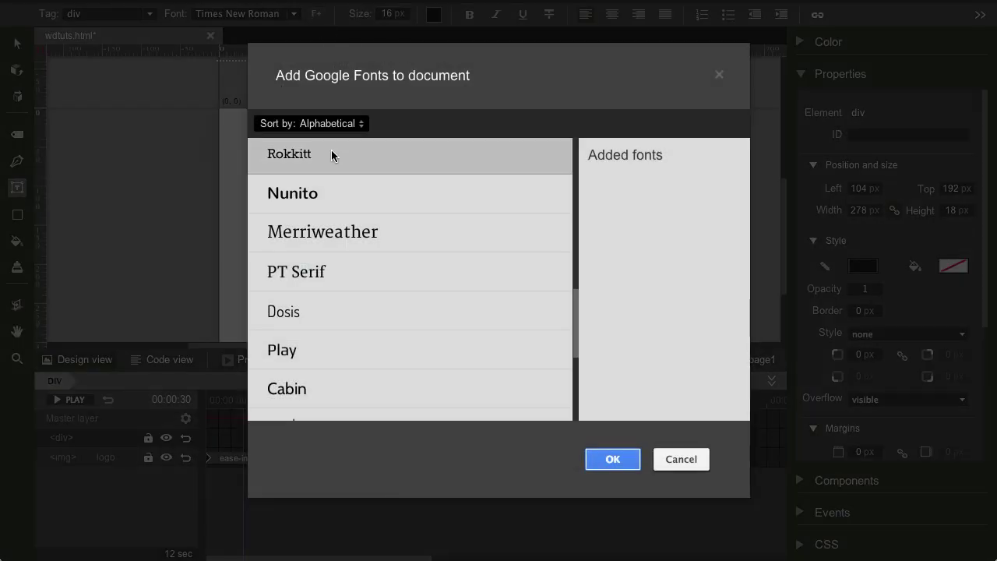
pyautogui.scroll(-5, 416, 231)
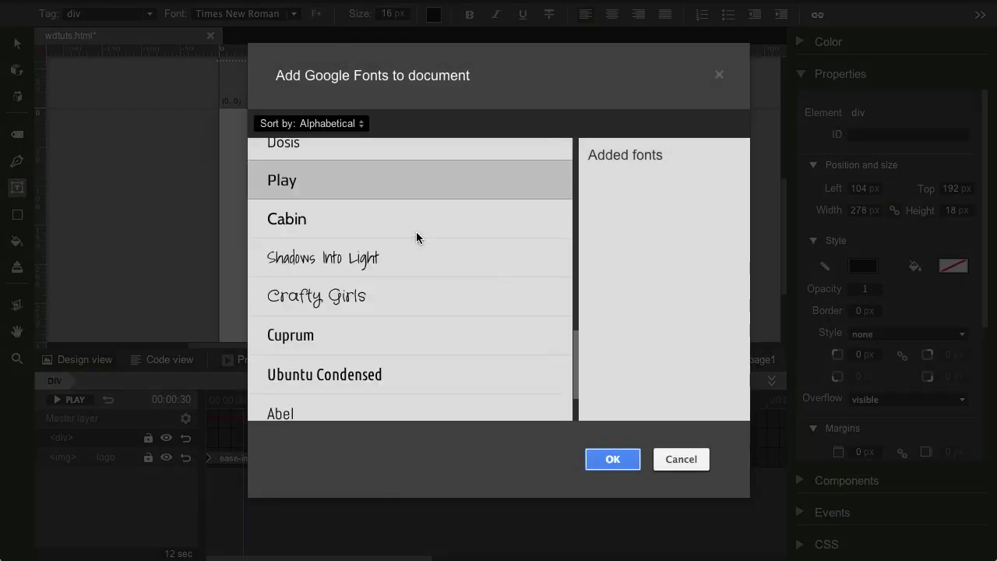
pyautogui.scroll(8, 416, 231)
pyautogui.scroll(-3, 413, 234)
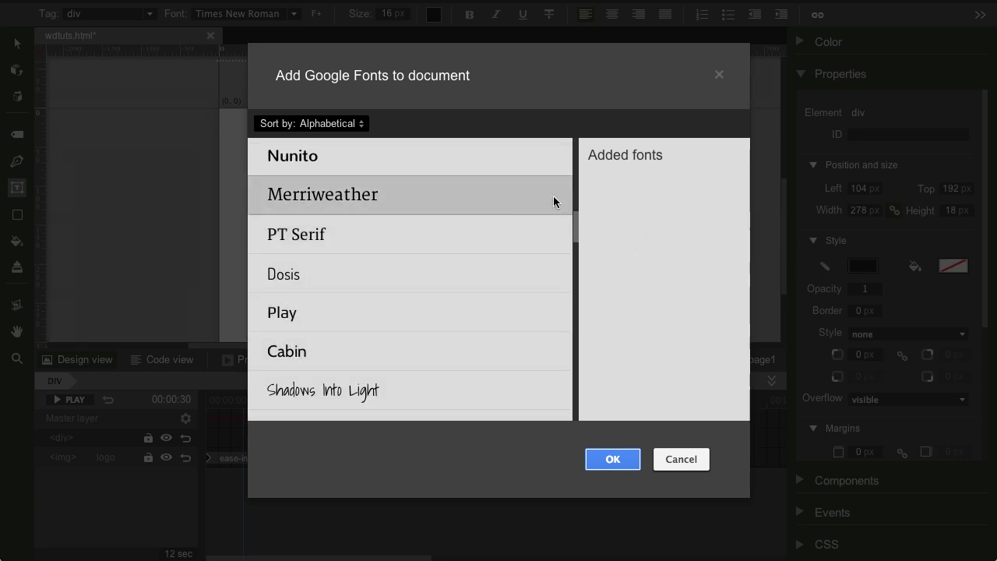
pyautogui.click(310, 279)
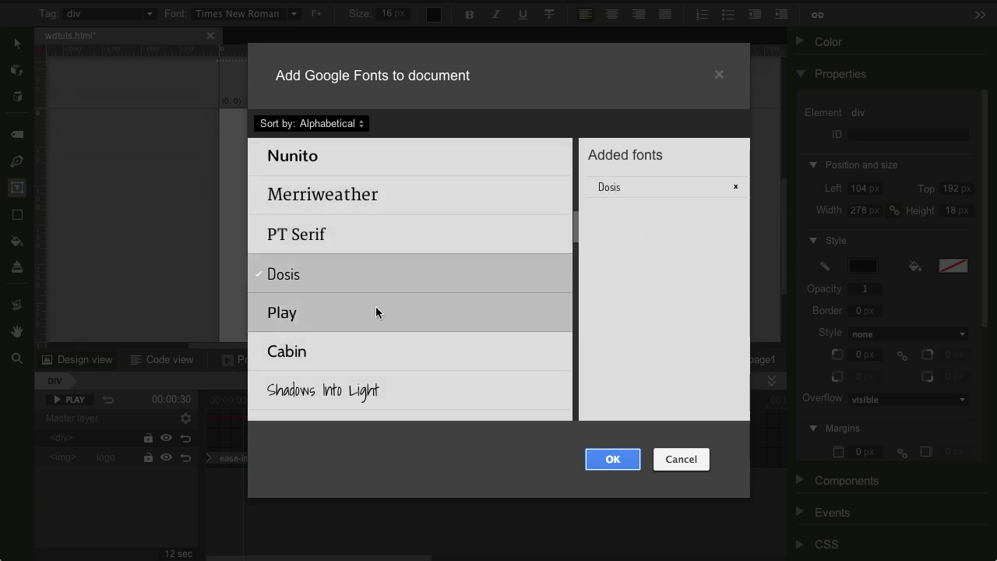
pyautogui.click(615, 461)
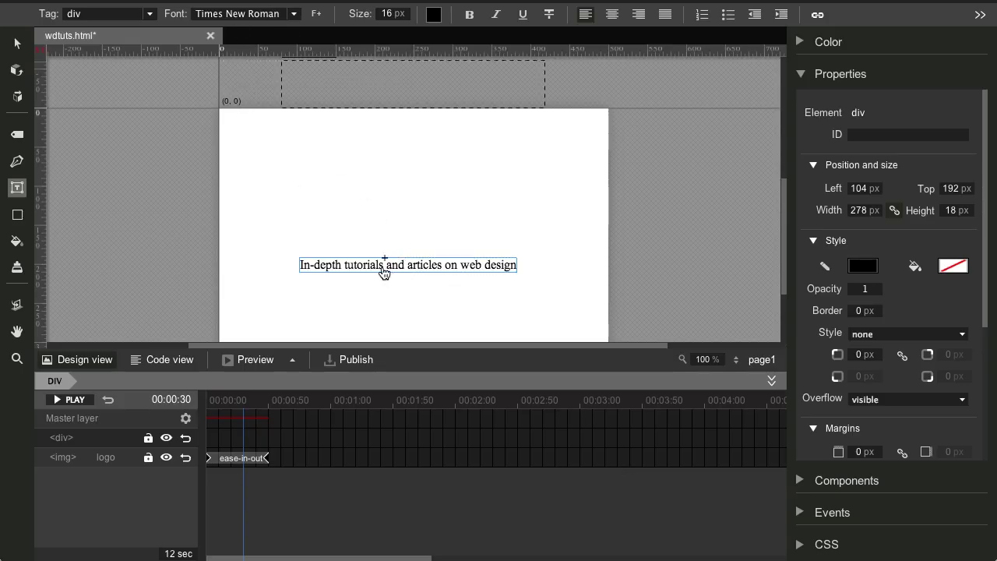
# Apply the Dosis font to the whole text line and set its tag to h1.
pyautogui.doubleClick(427, 269)
pyautogui.hotkey('ctrl', 'a')
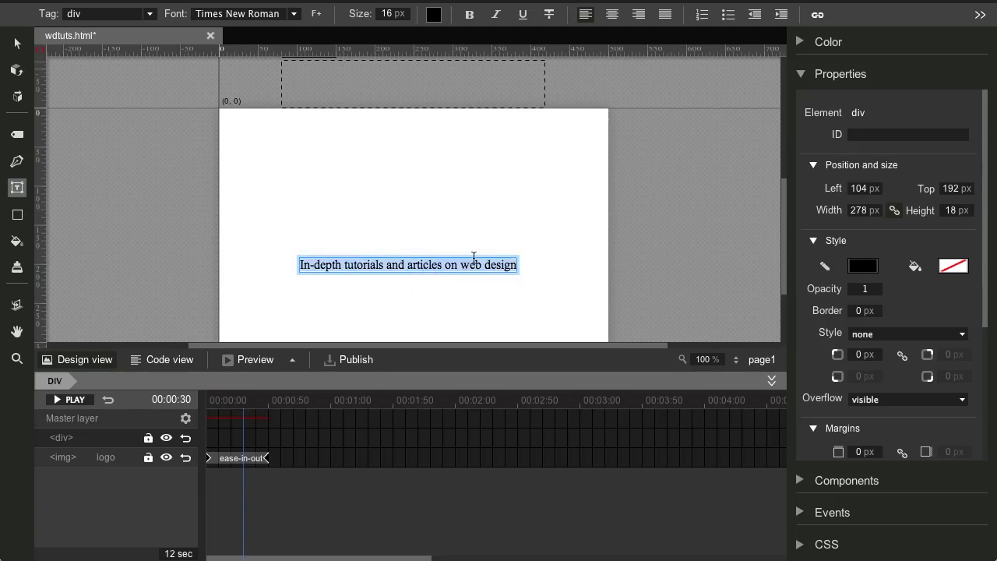
pyautogui.click(293, 14)
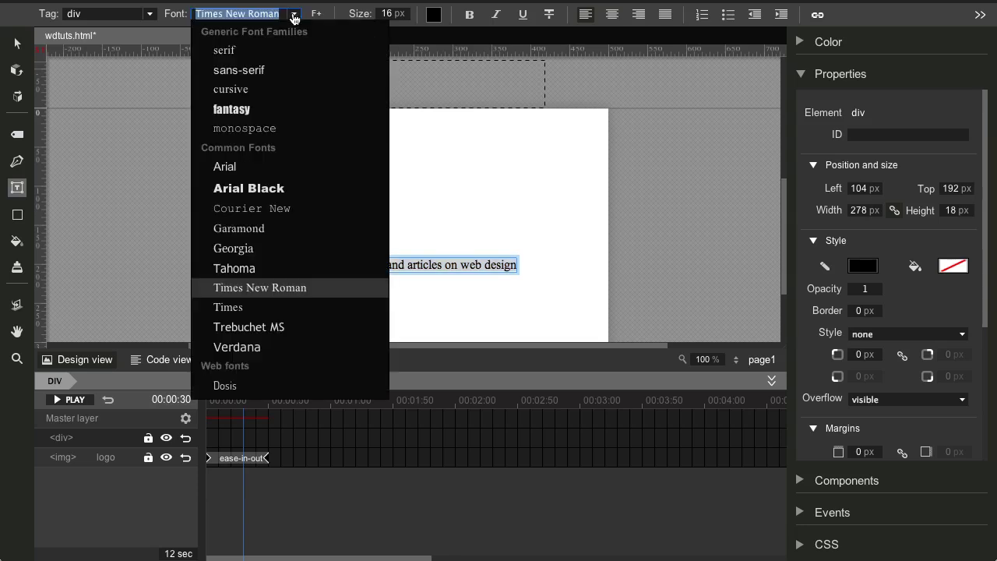
pyautogui.click(230, 387)
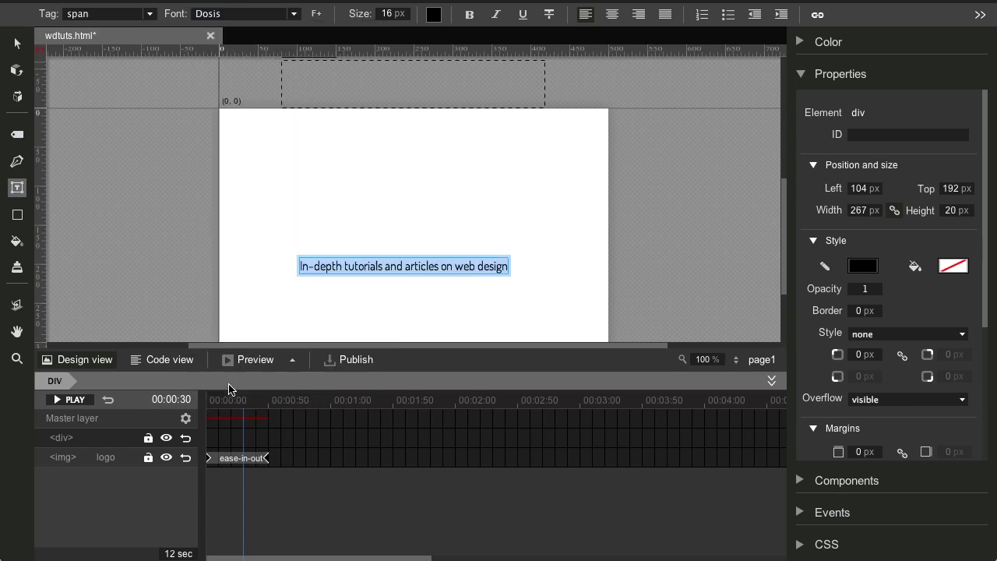
pyautogui.click(148, 14)
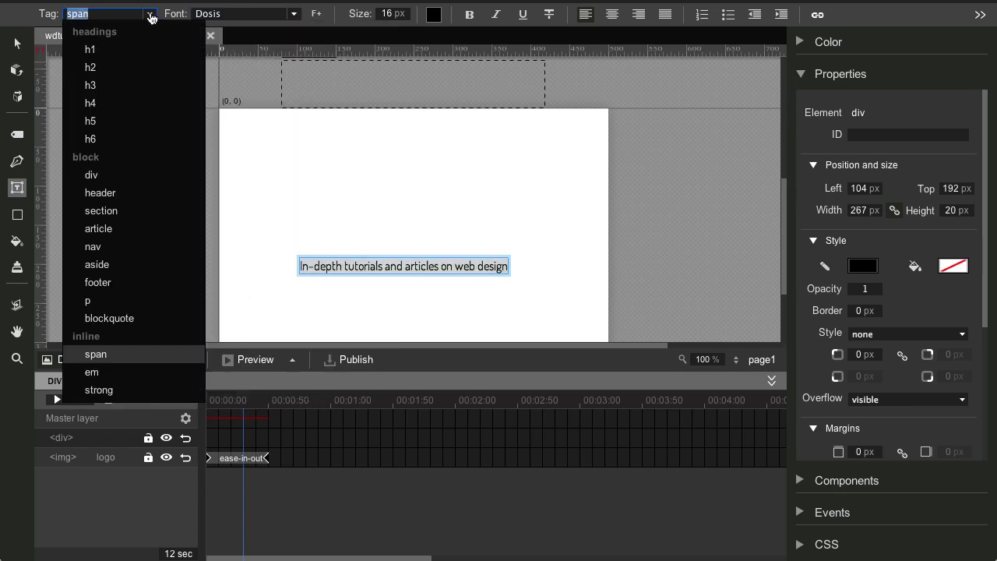
pyautogui.click(91, 52)
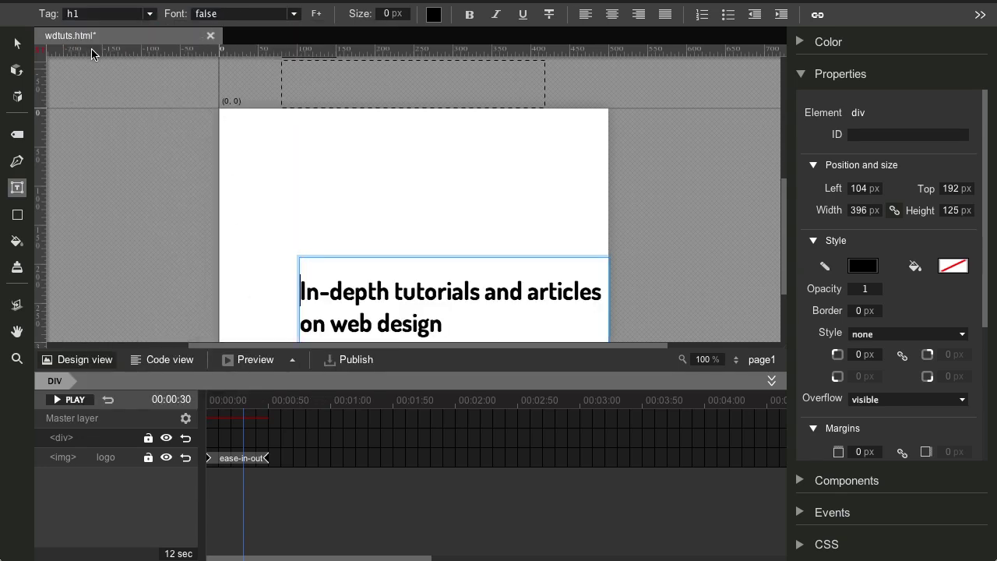
# Format the whole heading text as center-aligned, non-bold and dark grey.
pyautogui.scroll(-2, 414, 146)
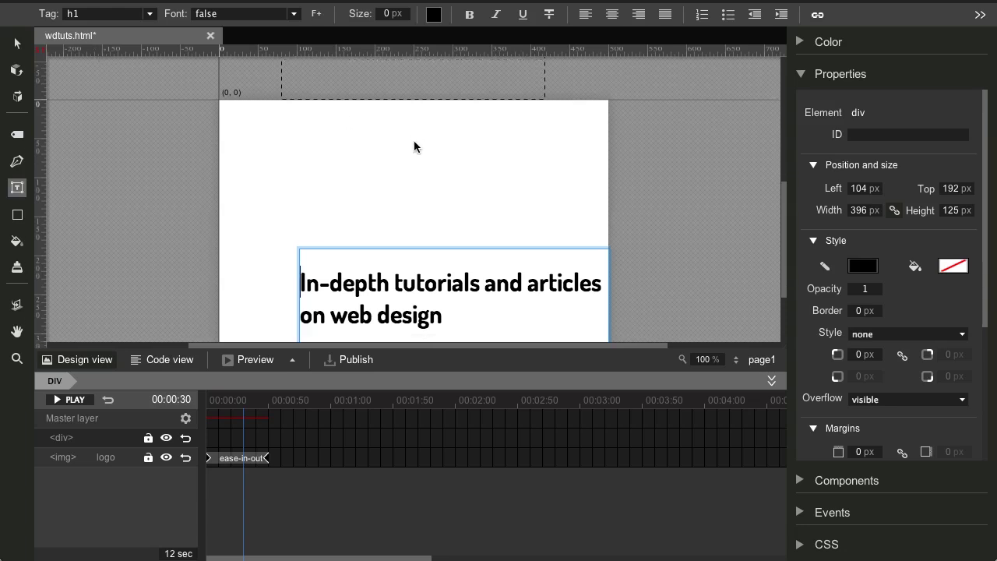
pyautogui.hotkey('ctrl', 'a')
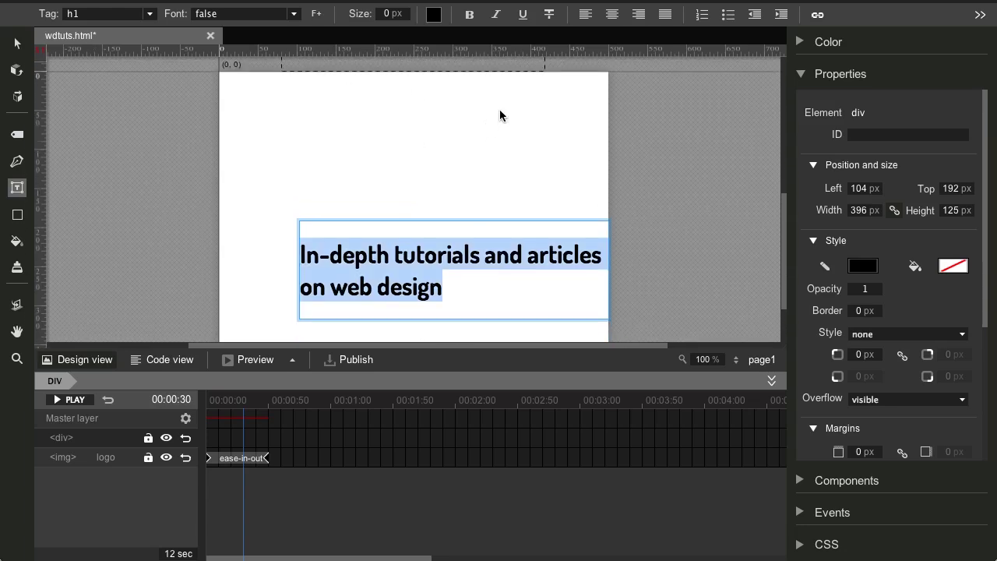
pyautogui.click(612, 14)
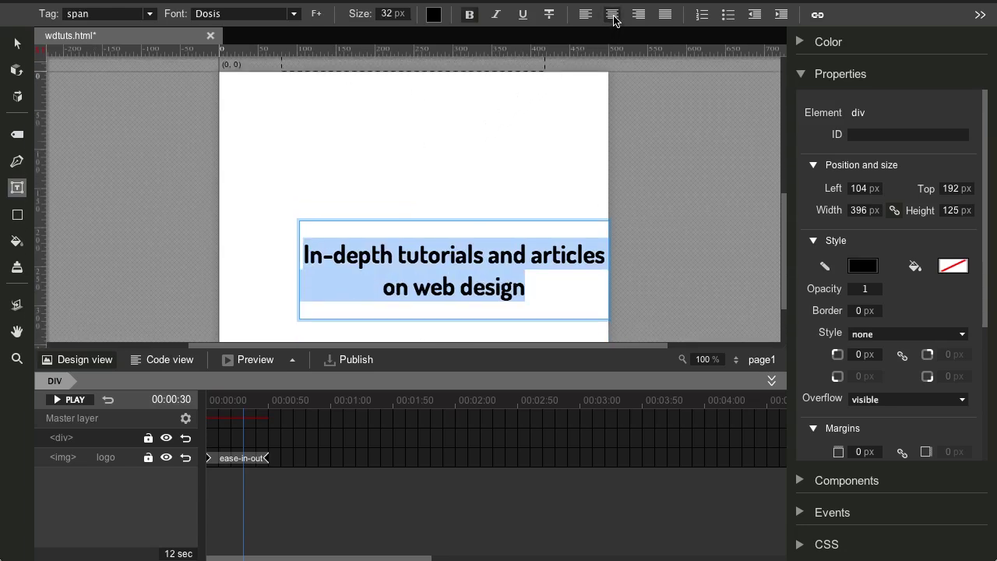
pyautogui.click(468, 16)
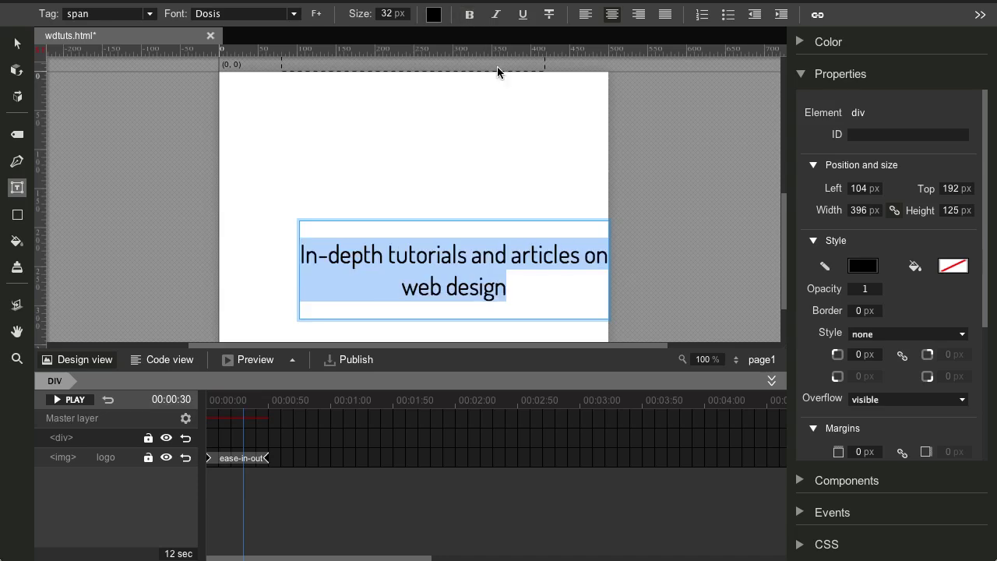
pyautogui.click(435, 16)
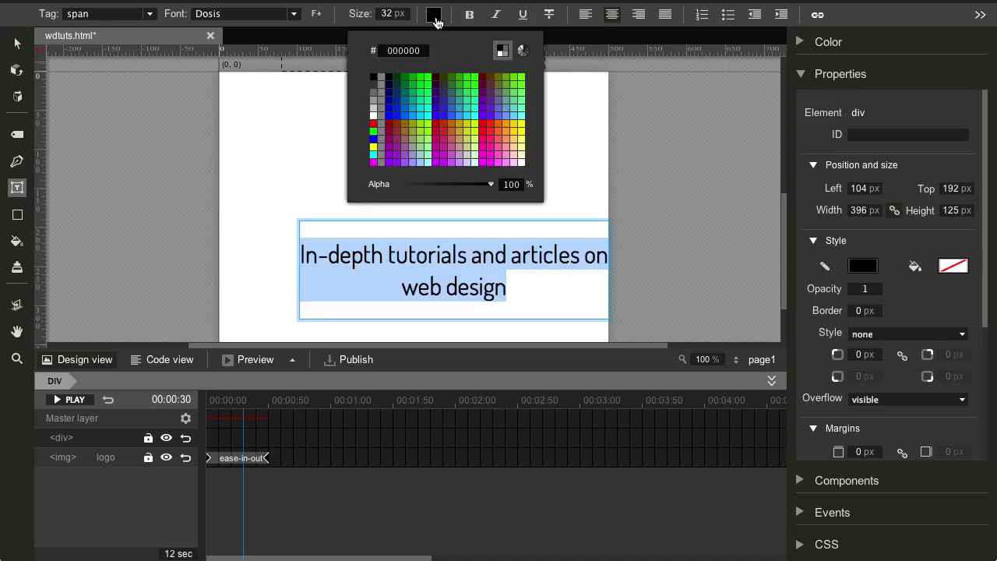
pyautogui.click(376, 95)
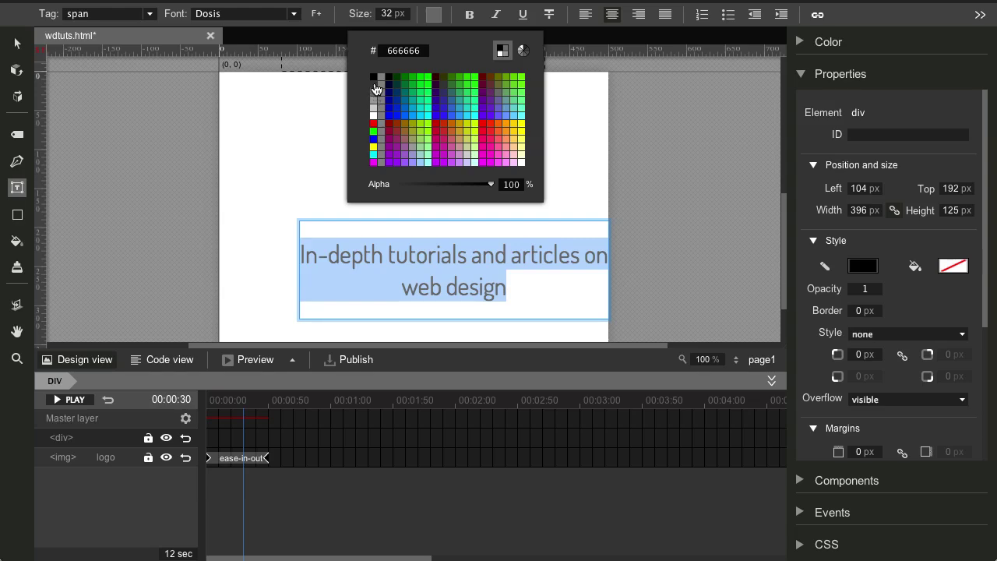
pyautogui.click(374, 85)
# Resize the heading box to about 381 px wide, place it 154 px from the top below the logo, and center it horizontally on the stage.
pyautogui.click(16, 45)
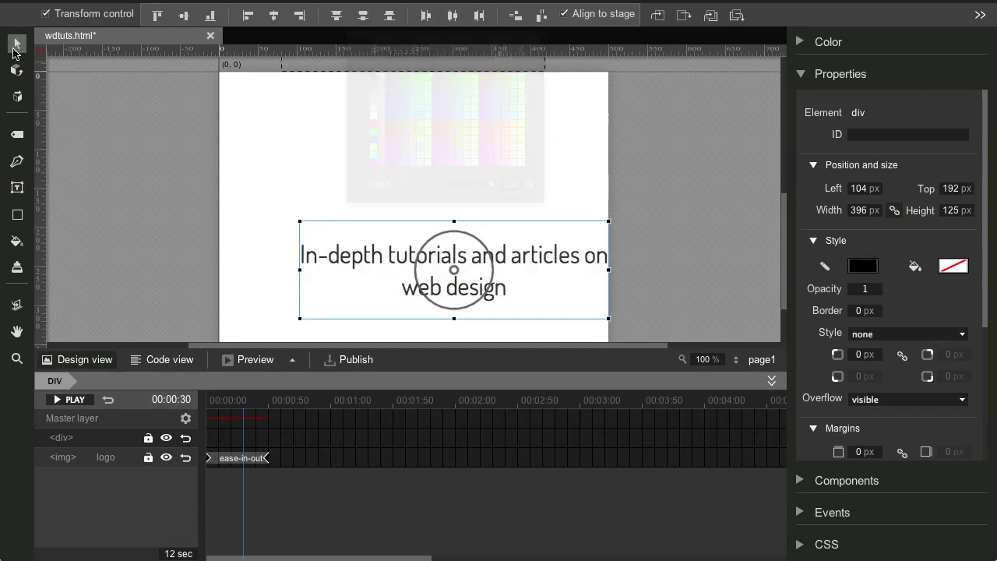
pyautogui.click(712, 225)
pyautogui.click(507, 274)
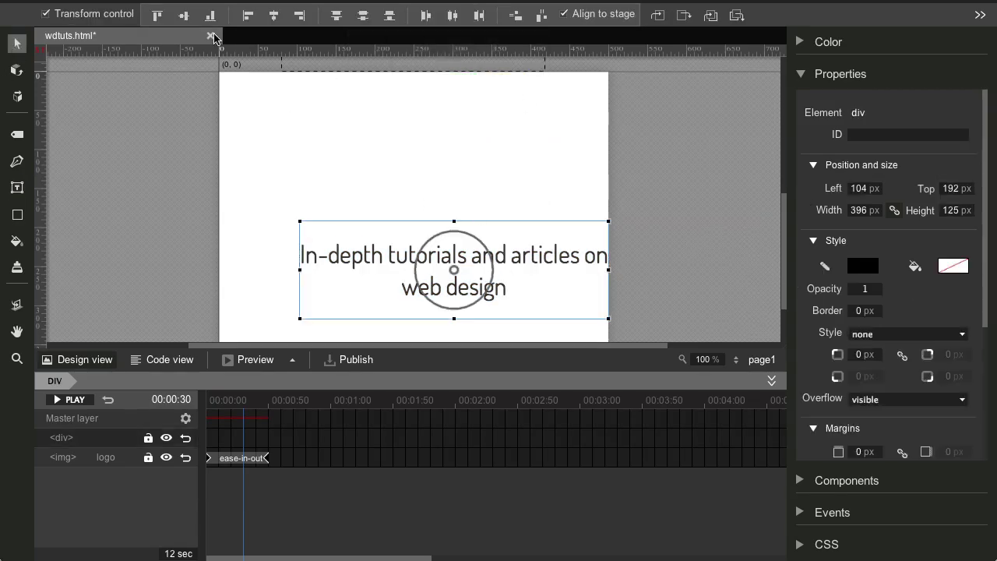
pyautogui.click(274, 16)
pyautogui.scroll(-1, 685, 253)
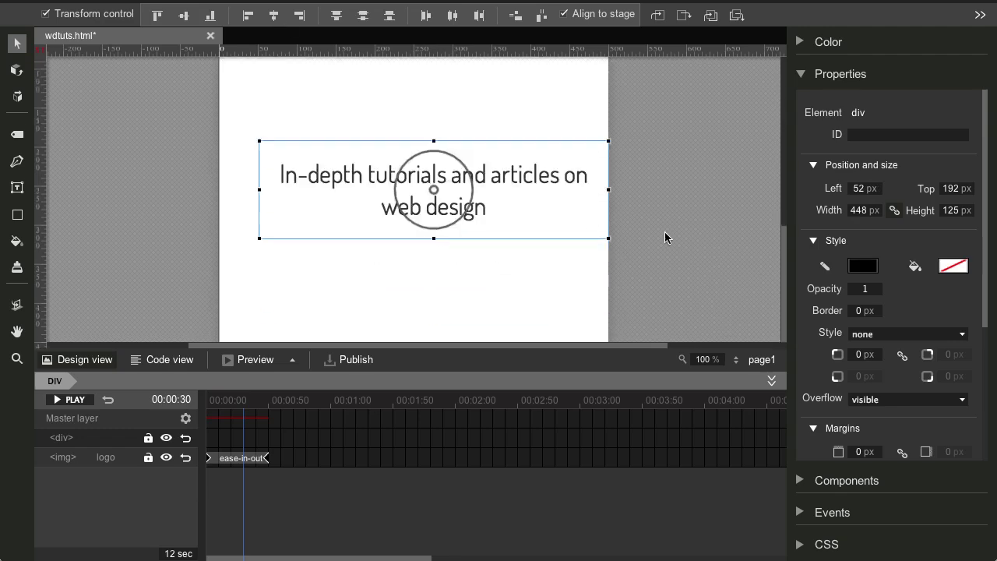
pyautogui.click(267, 405)
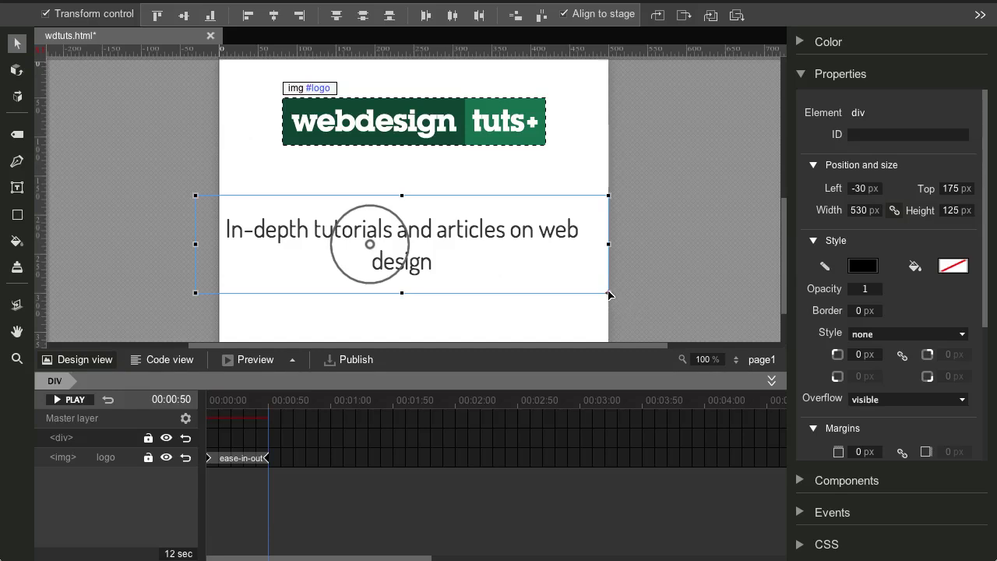
pyautogui.moveTo(604, 249); pyautogui.dragTo(457, 221)
pyautogui.click(274, 14)
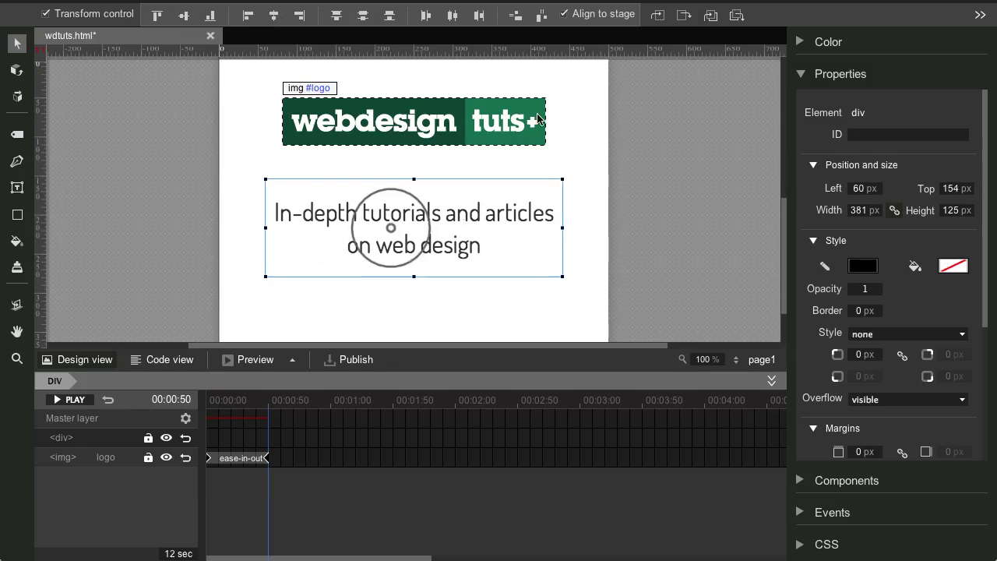
pyautogui.click(664, 209)
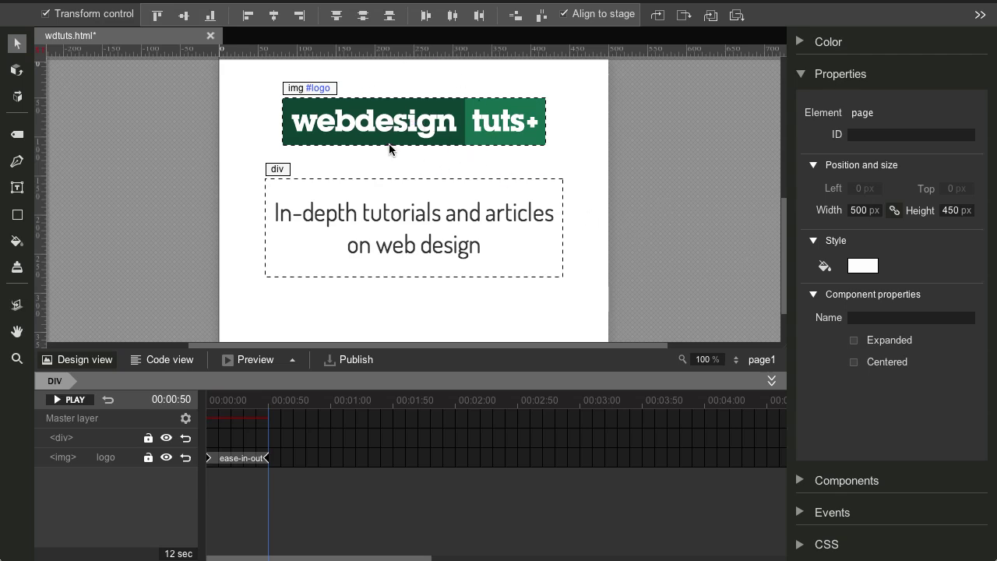
# Give the heading text element the ID "title".
pyautogui.click(420, 216)
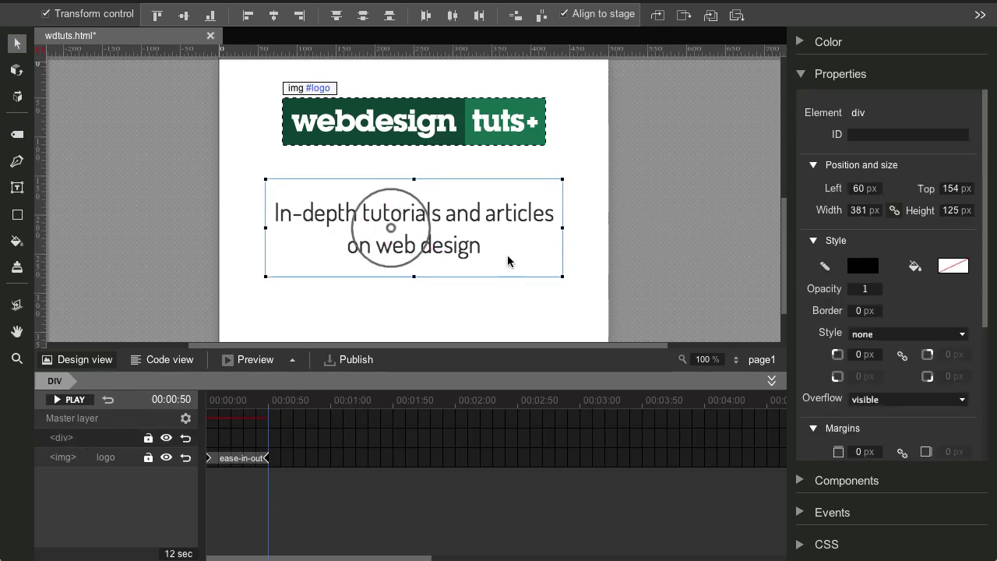
pyautogui.click(897, 132)
pyautogui.write('title')
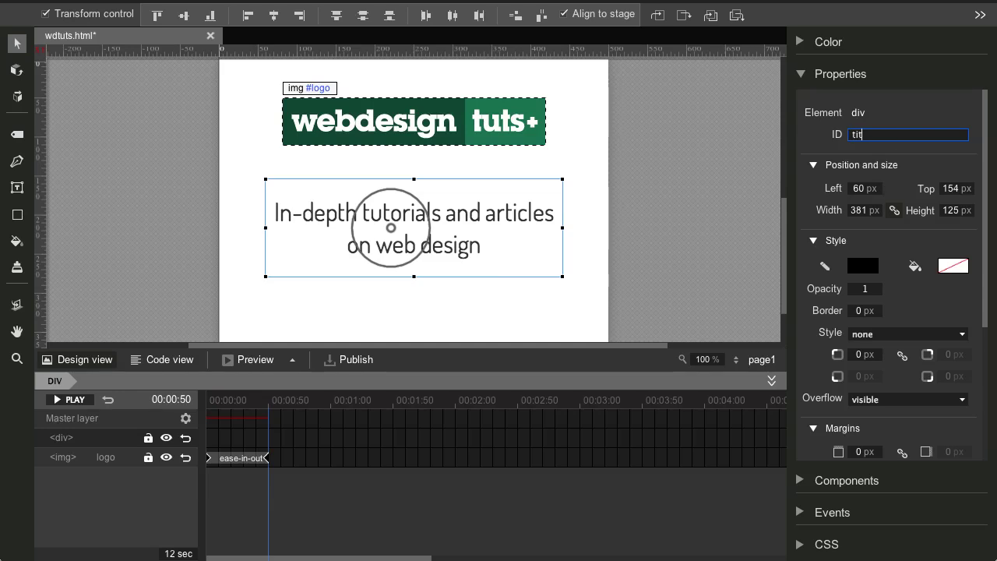
pyautogui.press('Return')
pyautogui.click(658, 201)
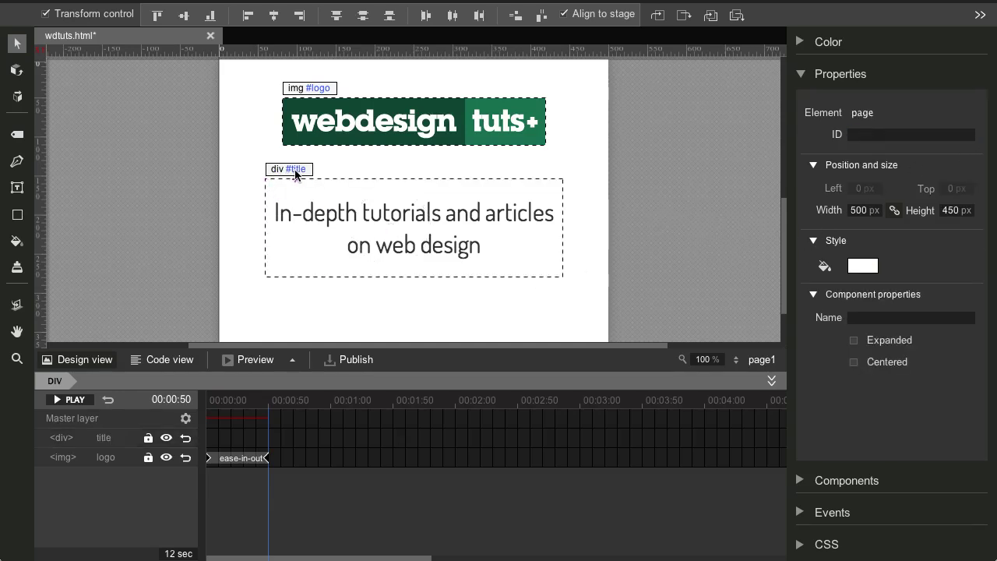
# Add a keyframe to the title layer and shift its animation span to run from 00:00:50 to 00:01:00.
pyautogui.click(440, 243)
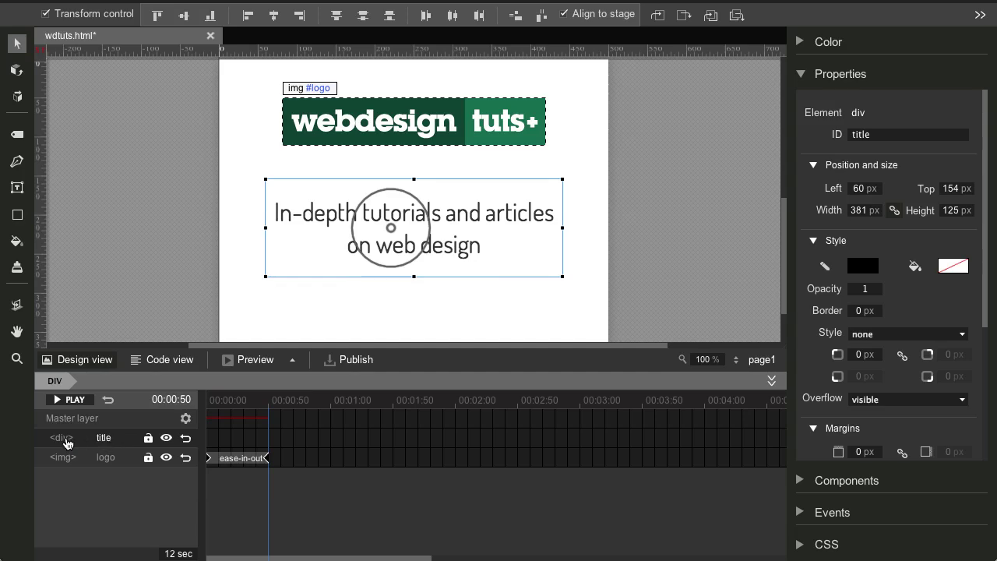
pyautogui.click(111, 458)
pyautogui.click(109, 443)
pyautogui.rightClick(268, 440)
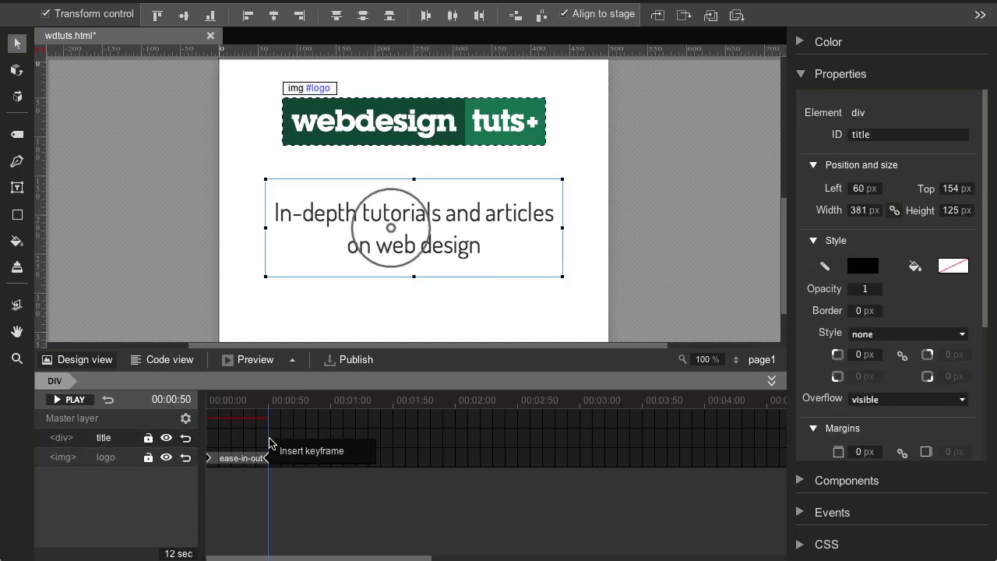
pyautogui.click(313, 459)
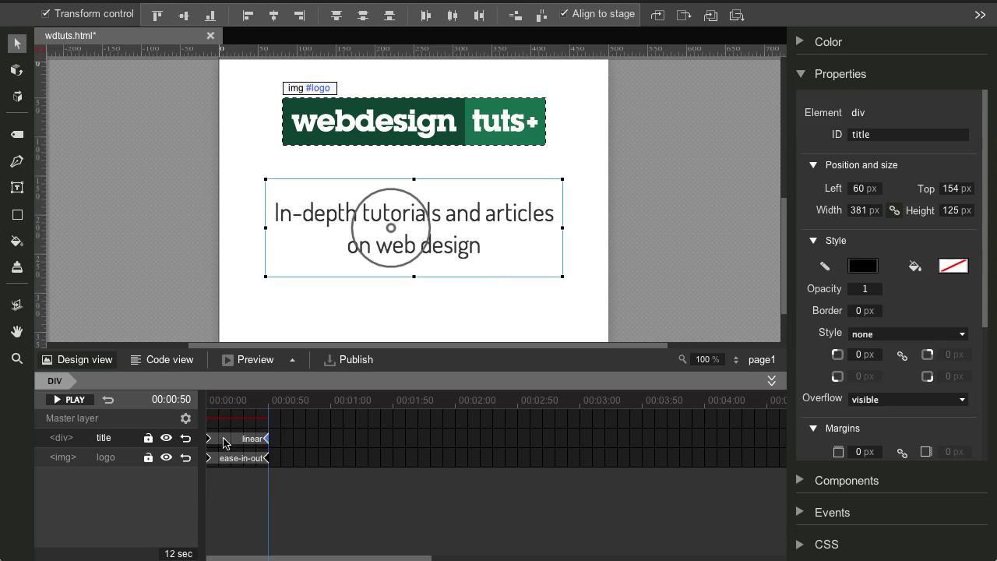
pyautogui.moveTo(223, 442); pyautogui.dragTo(290, 446)
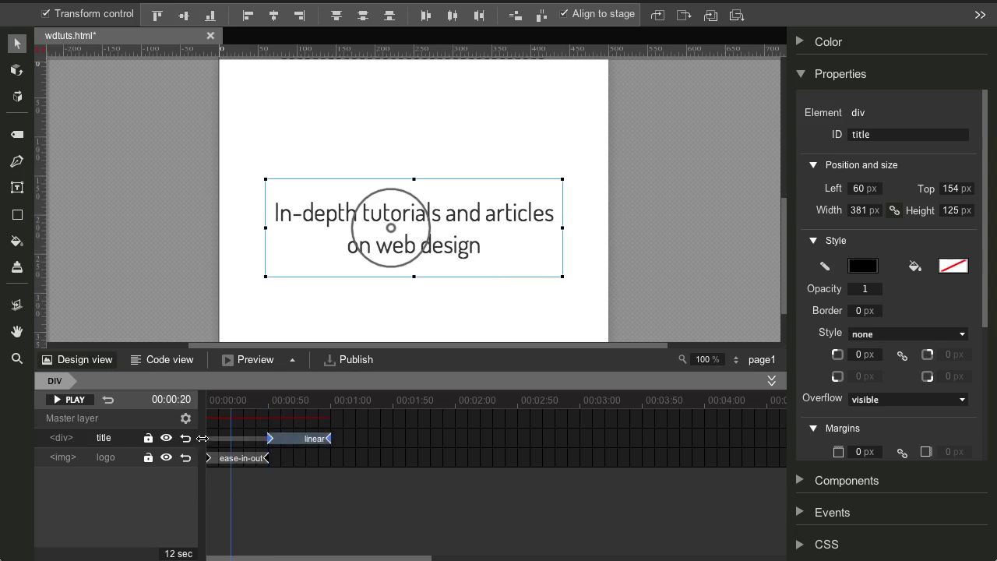
# Set the title's opacity to 0 at its 00:00:50 keyframe and check the end keyframe at 00:01:00.
pyautogui.moveTo(257, 442)
pyautogui.click(306, 461)
pyautogui.click(271, 441)
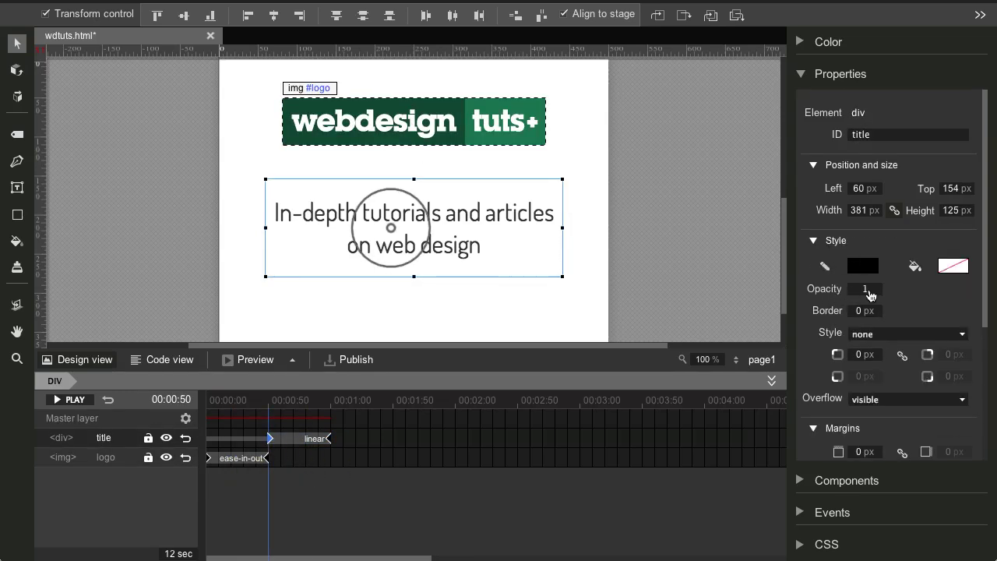
pyautogui.click(864, 288)
pyautogui.write('0')
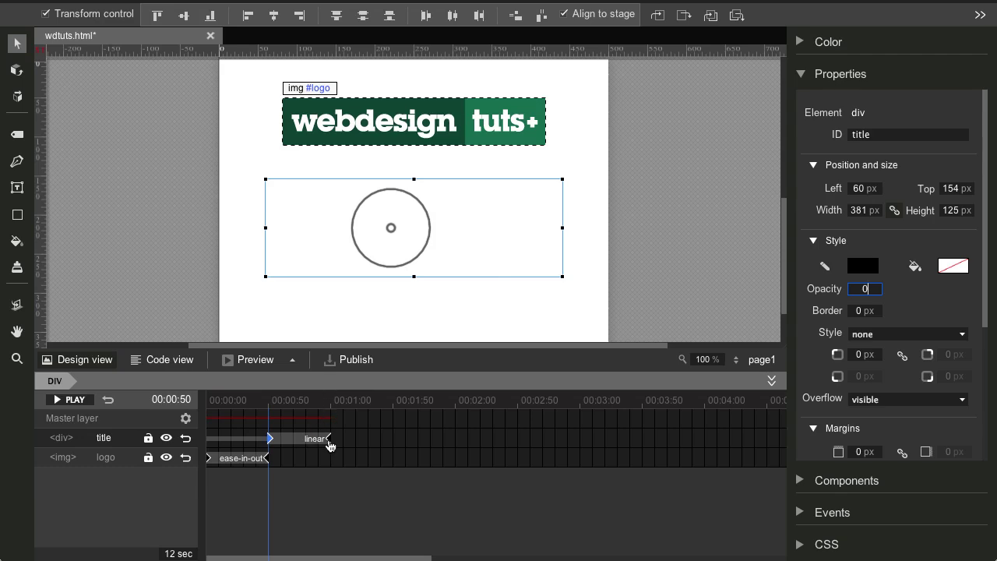
pyautogui.click(329, 439)
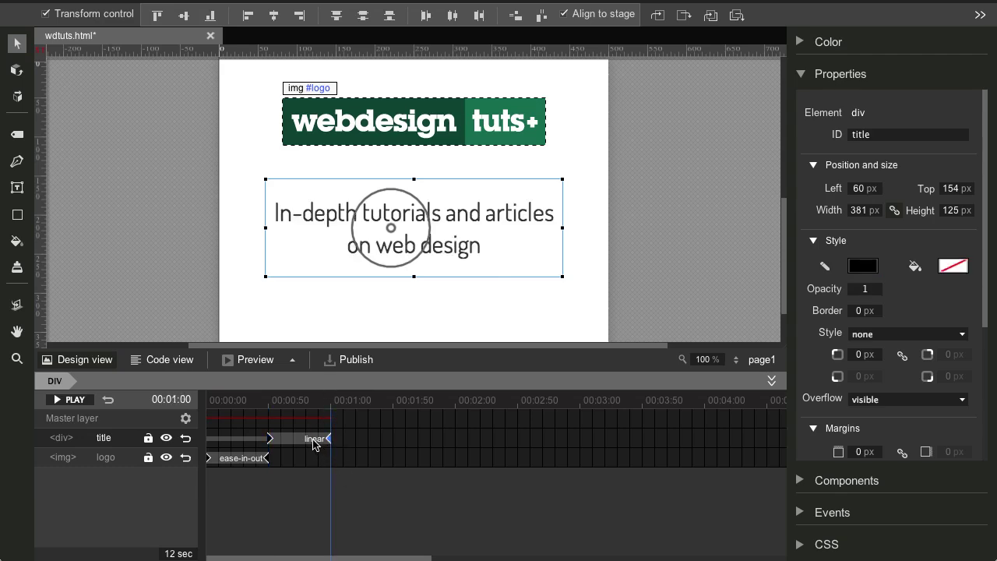
# Apply a custom cubic-bezier(0.650, -0.275, 0.355, 1.380) easing to the title's animation span and play the animation once.
pyautogui.rightClick(314, 445)
pyautogui.click(354, 474)
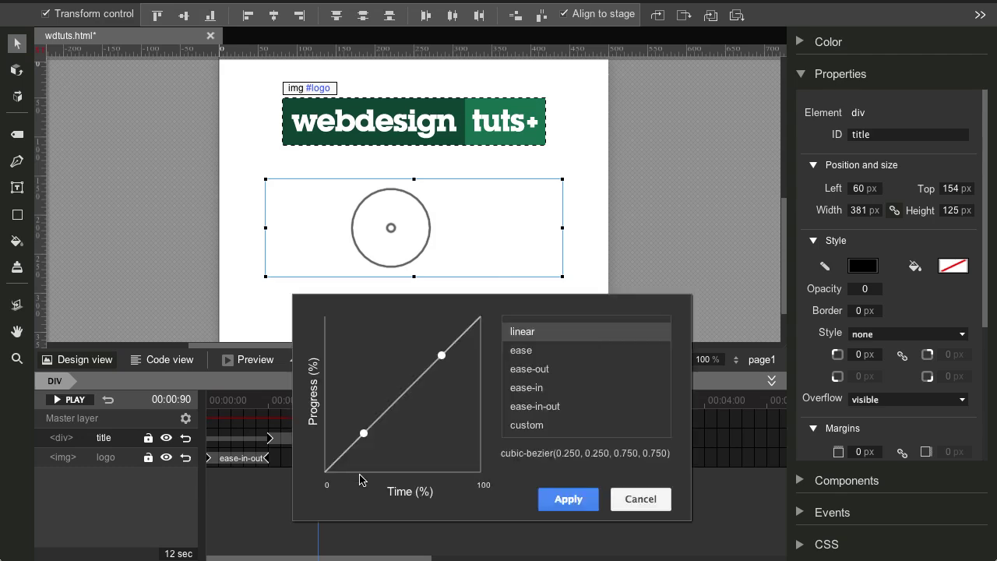
pyautogui.click(535, 407)
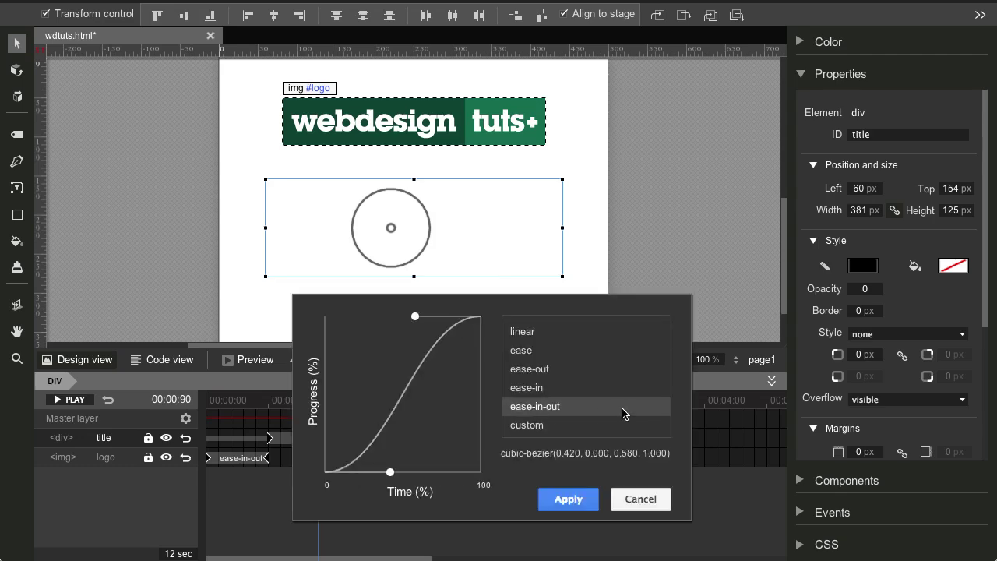
pyautogui.click(527, 426)
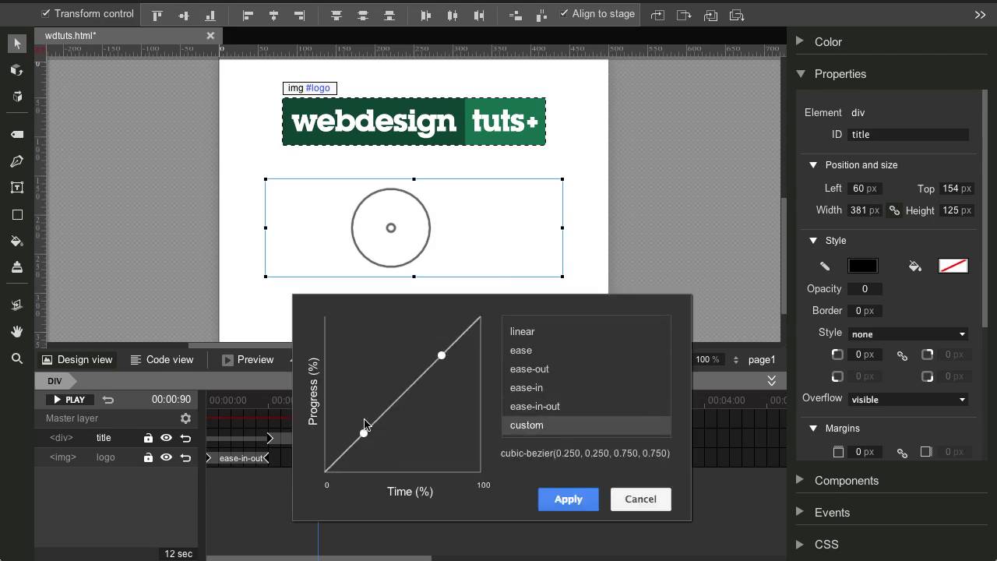
pyautogui.moveTo(369, 440); pyautogui.dragTo(432, 486)
pyautogui.moveTo(444, 354); pyautogui.dragTo(381, 260)
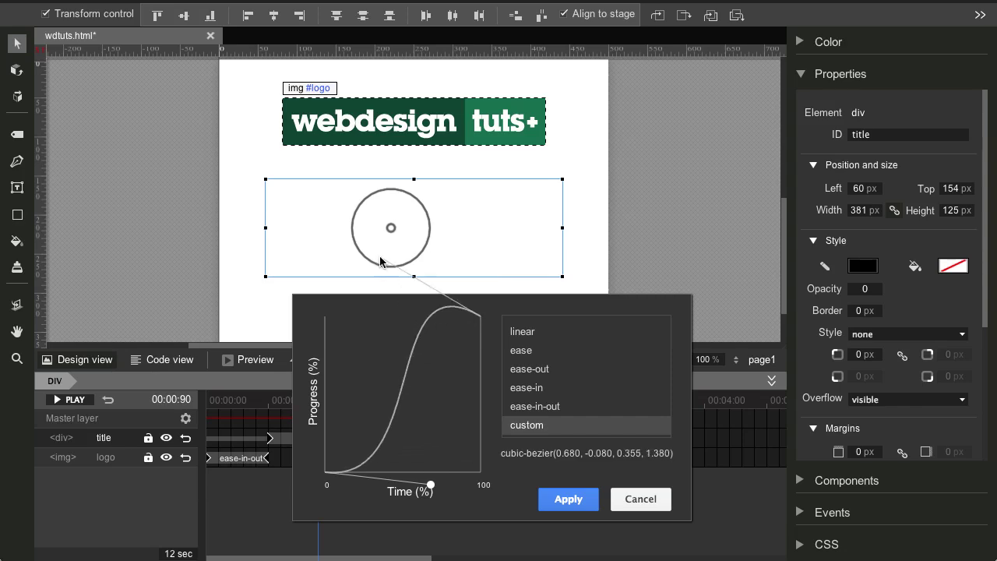
pyautogui.moveTo(430, 485); pyautogui.dragTo(426, 518)
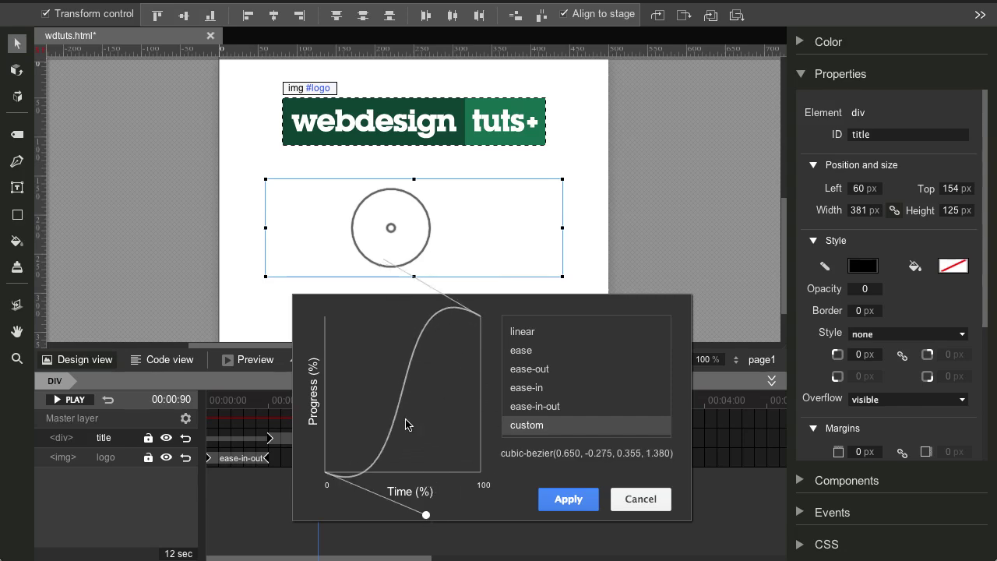
pyautogui.click(576, 500)
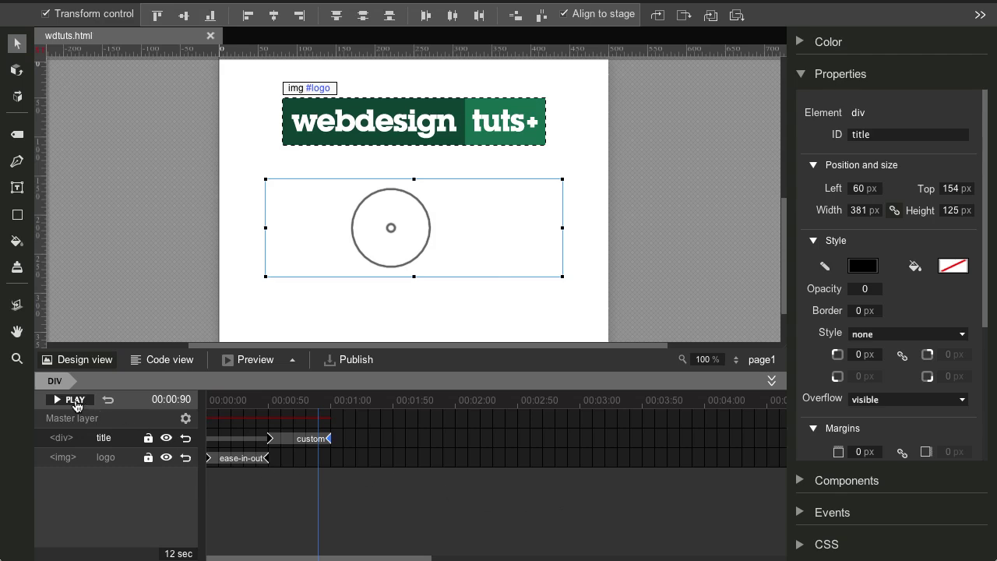
pyautogui.click(74, 399)
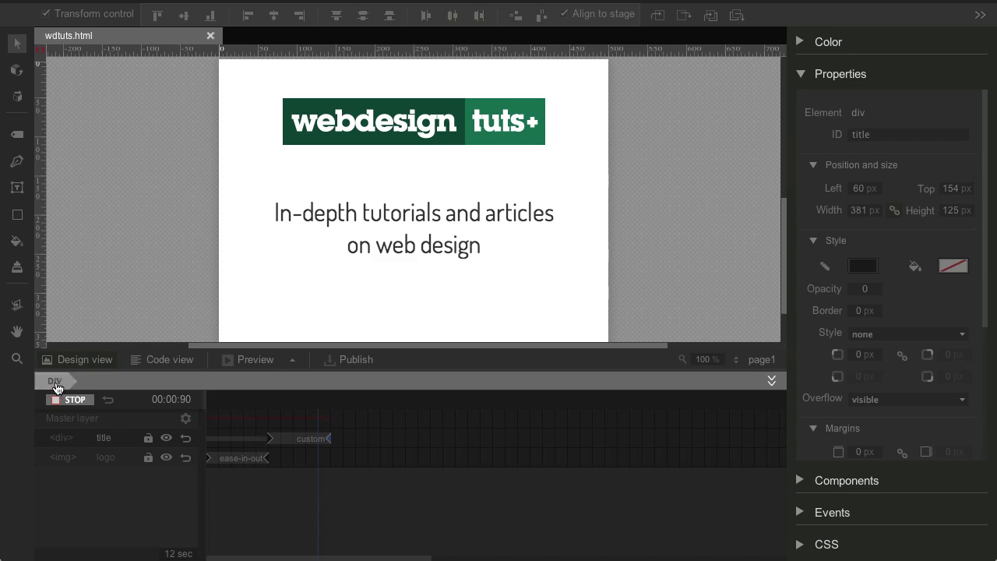
pyautogui.click(71, 399)
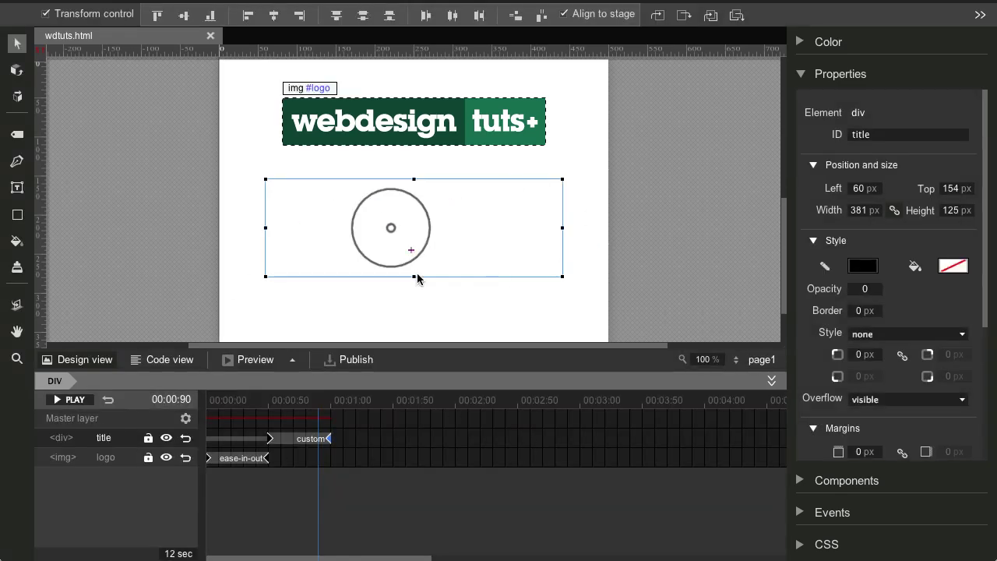
# Draw a div about 206 x 49 px below the title, 145 px left and 329 px top, and fill it with yellow FFCC00.
pyautogui.scroll(-1, 600, 229)
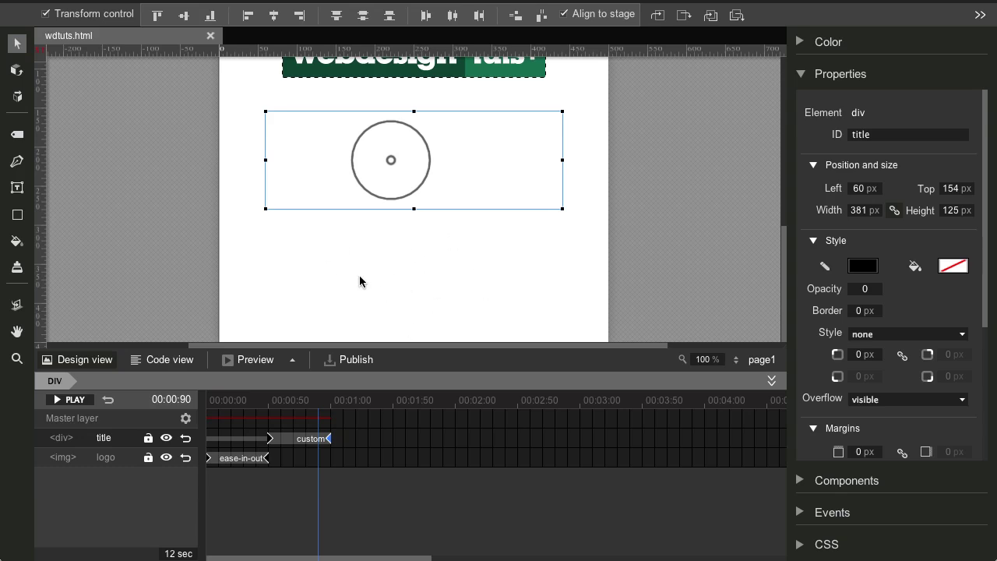
pyautogui.click(21, 136)
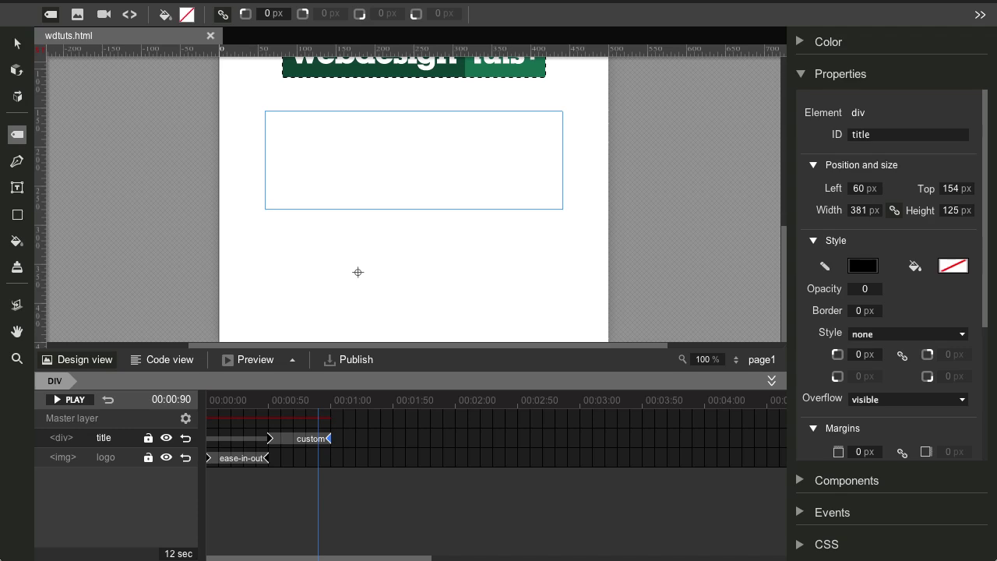
pyautogui.moveTo(334, 248); pyautogui.dragTo(492, 286)
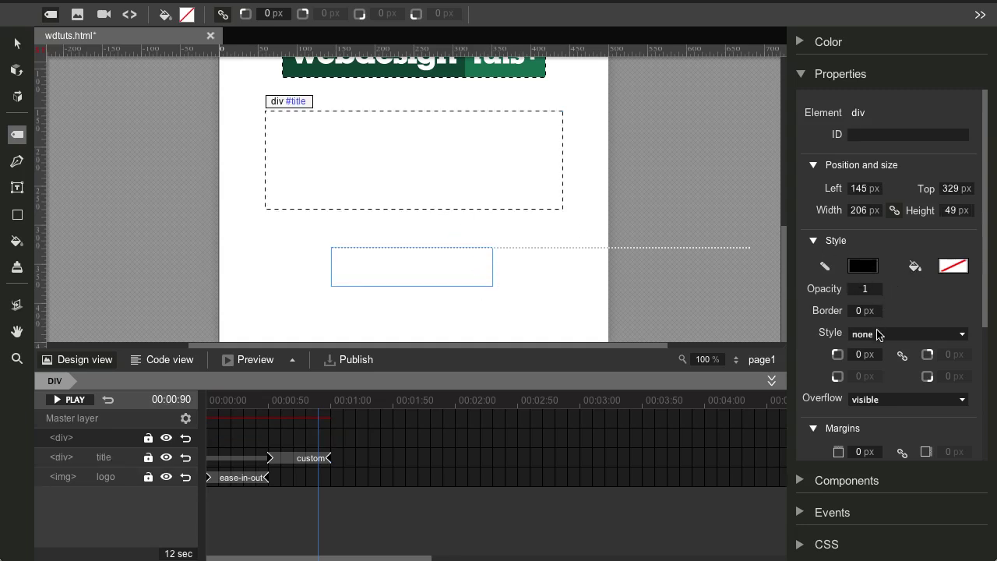
pyautogui.click(954, 267)
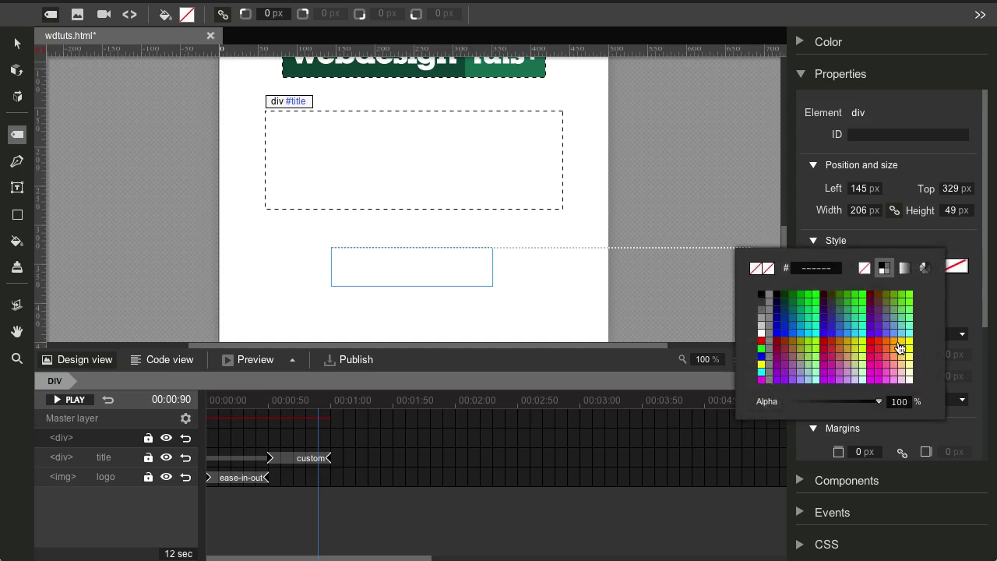
pyautogui.click(905, 346)
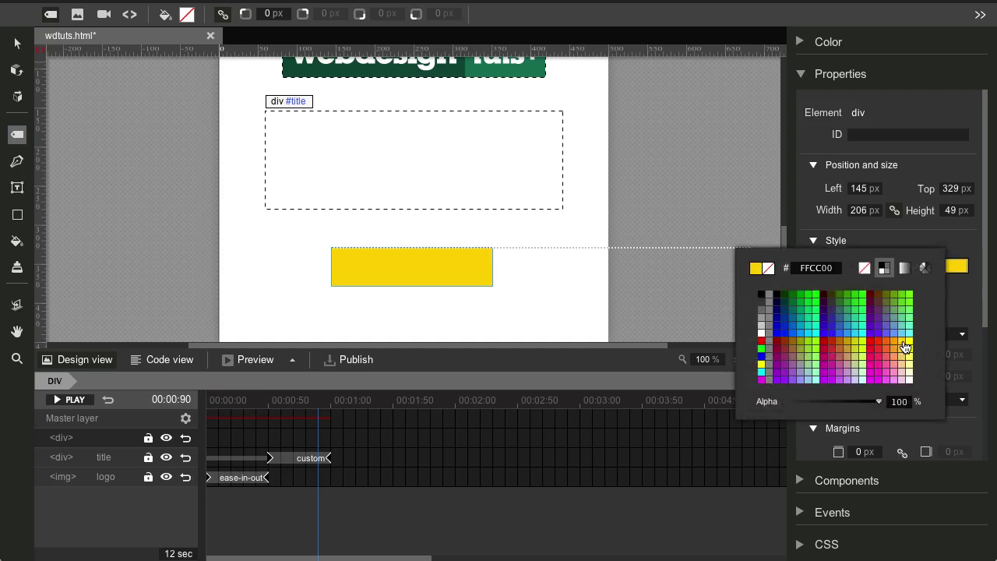
# Add the text "Start Learning Now!" inside the yellow box.
pyautogui.click(17, 189)
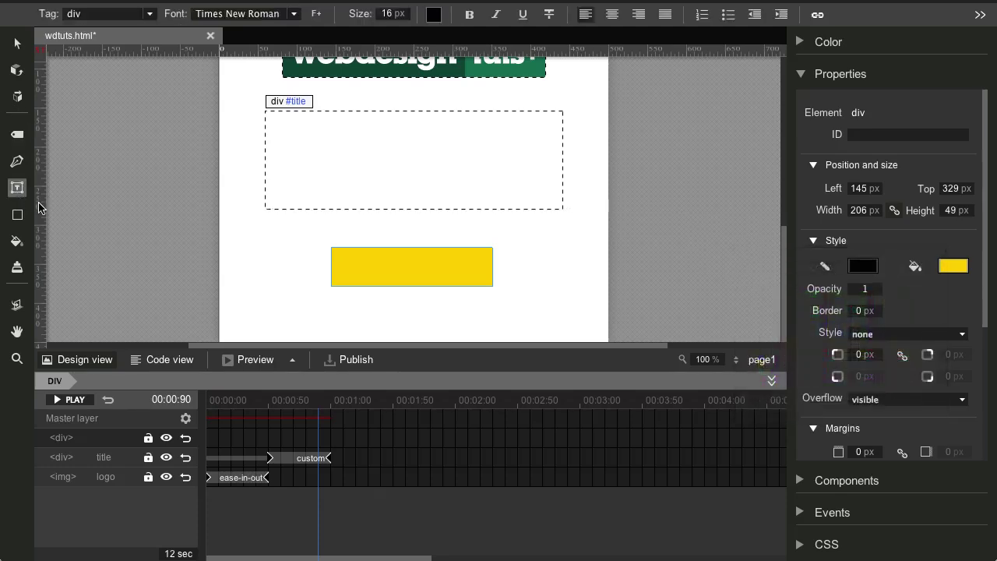
pyautogui.click(412, 271)
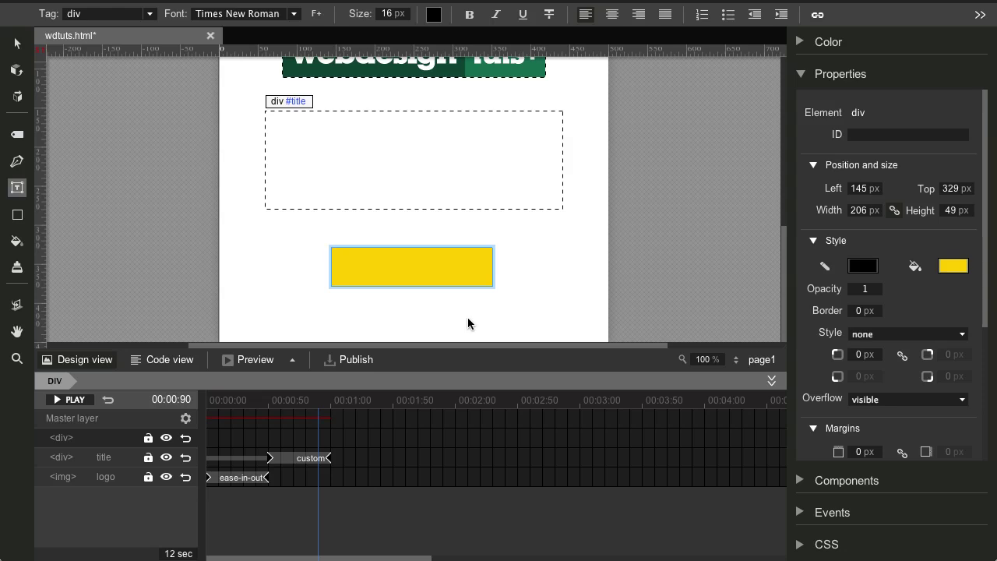
pyautogui.write('Start Learning Now!')
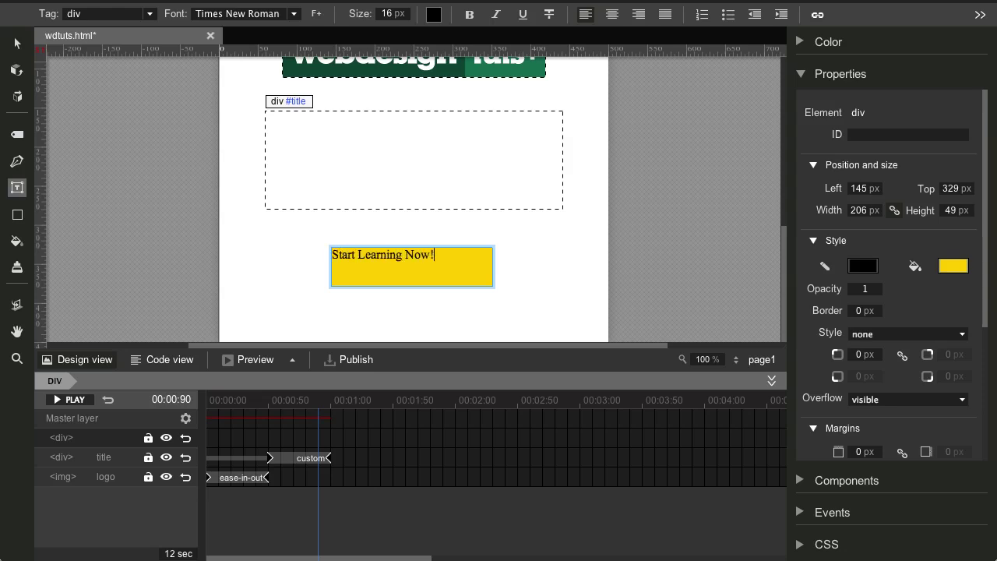
# Center the "Start Learning Now!" text and format it in bold Dosis with the color FF6600.
pyautogui.hotkey('ctrl', 'a')
pyautogui.click(611, 15)
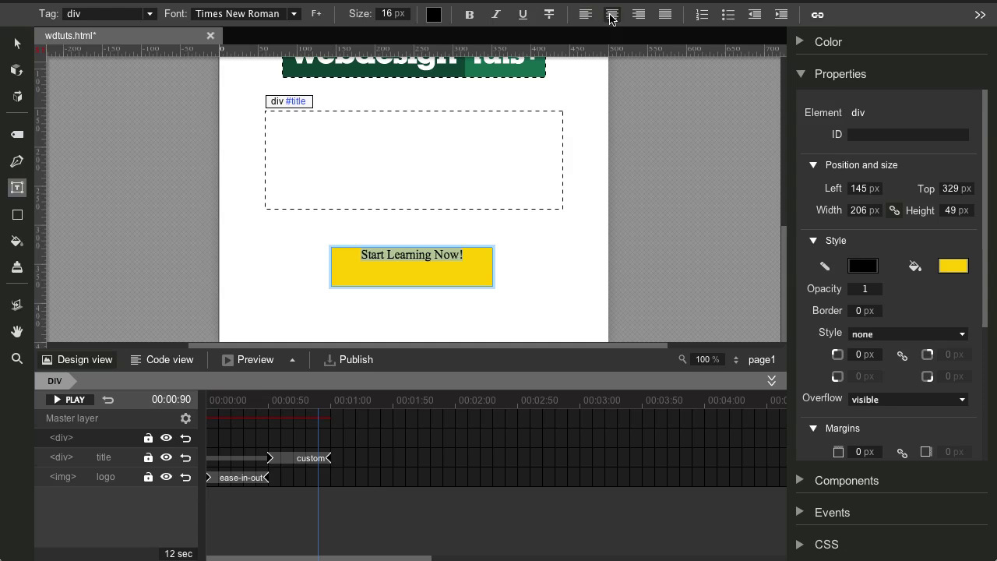
pyautogui.click(294, 13)
pyautogui.click(225, 385)
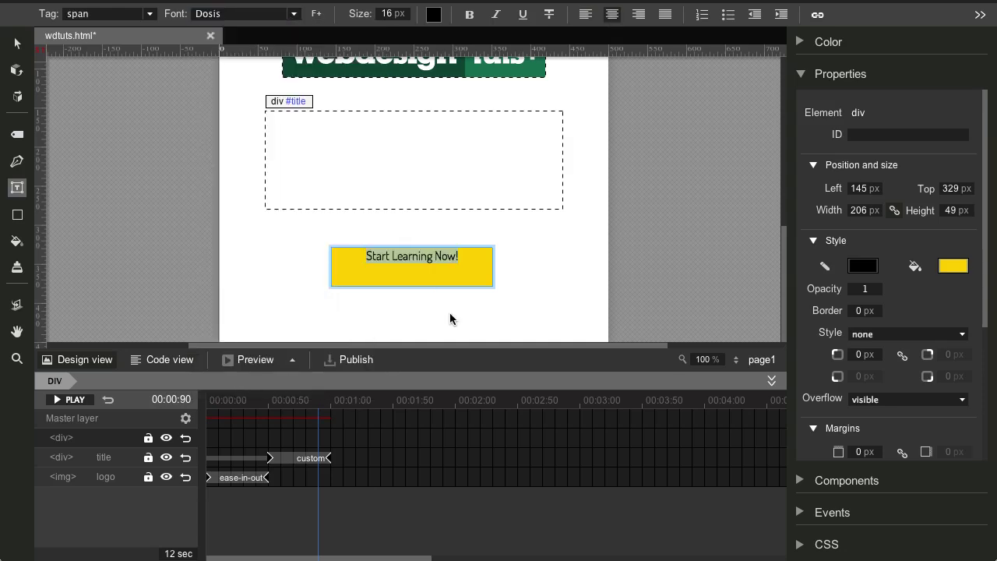
pyautogui.click(468, 15)
pyautogui.click(434, 16)
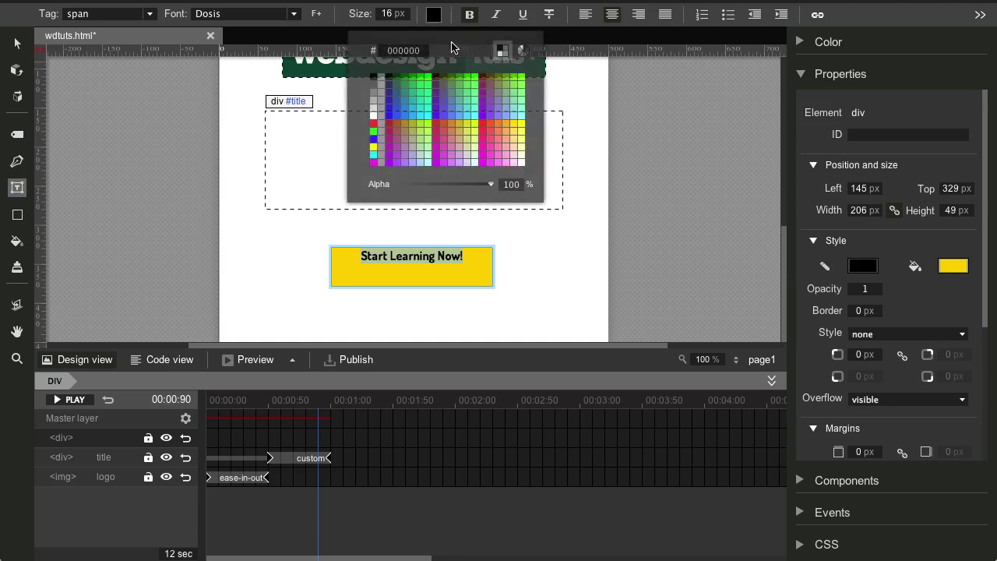
pyautogui.click(500, 129)
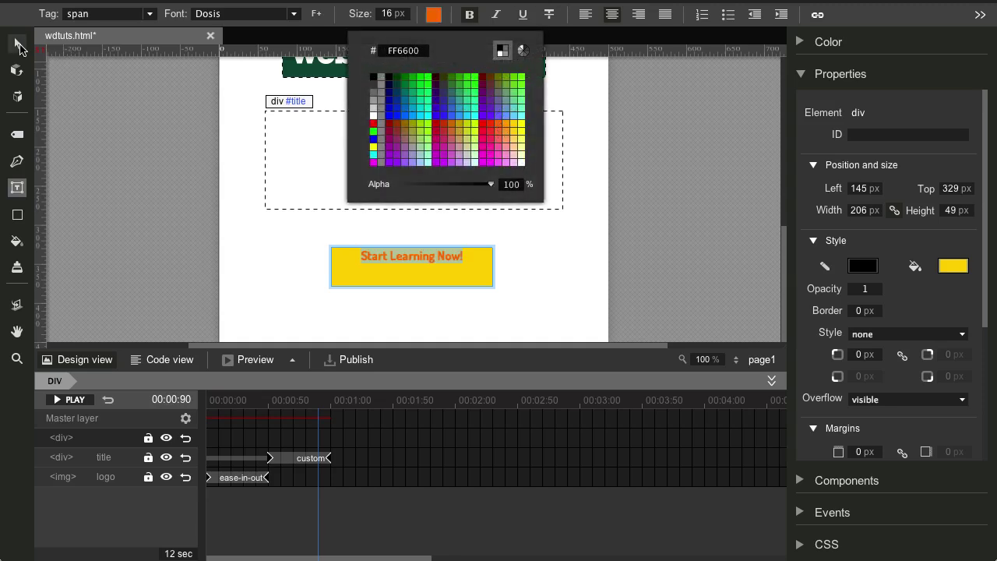
# Set the button text's size to 24 px, finish text editing and deselect the box.
pyautogui.doubleClick(385, 14)
pyautogui.write('24')
pyautogui.press('Return')
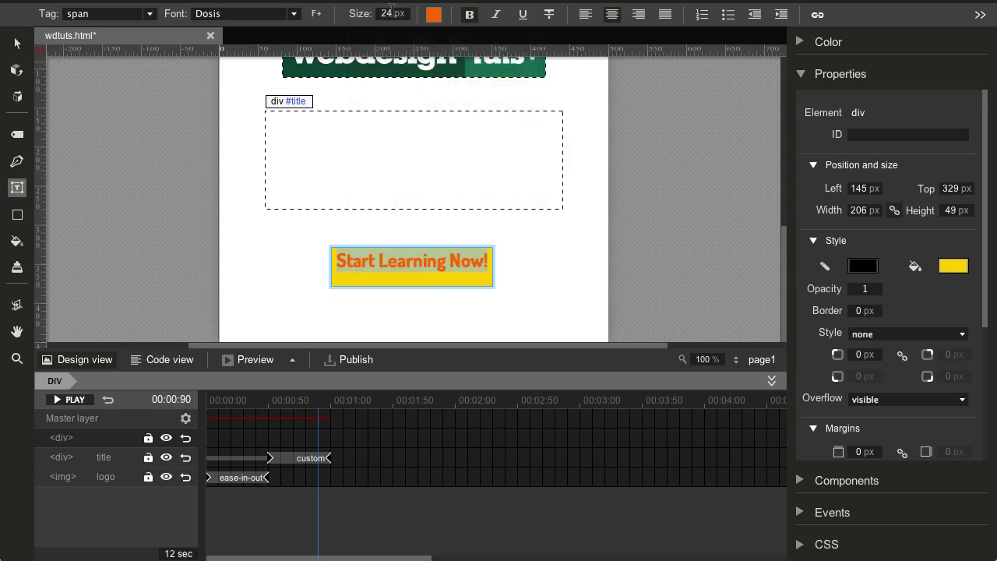
pyautogui.scroll(-1, 392, 11)
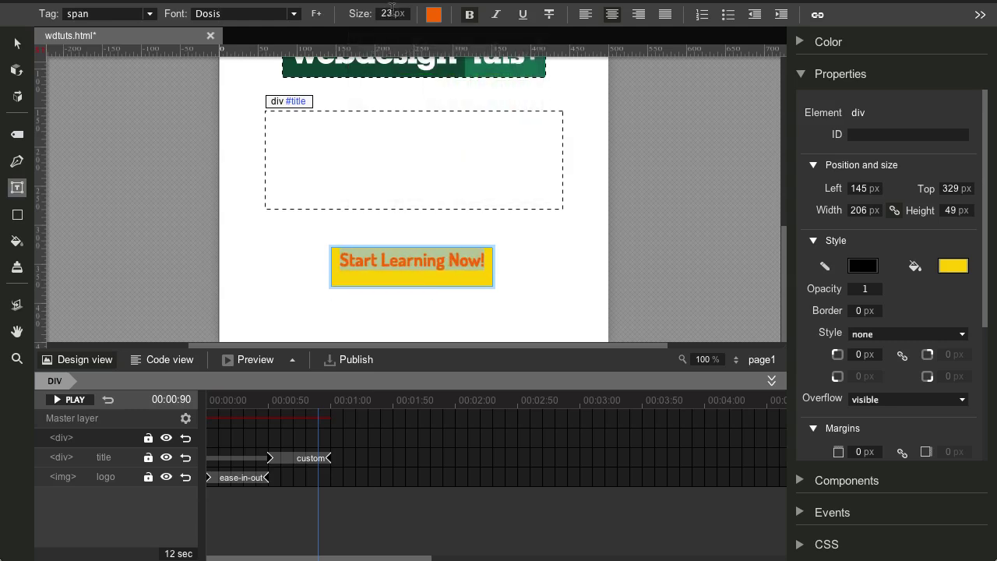
pyautogui.scroll(1, 391, 11)
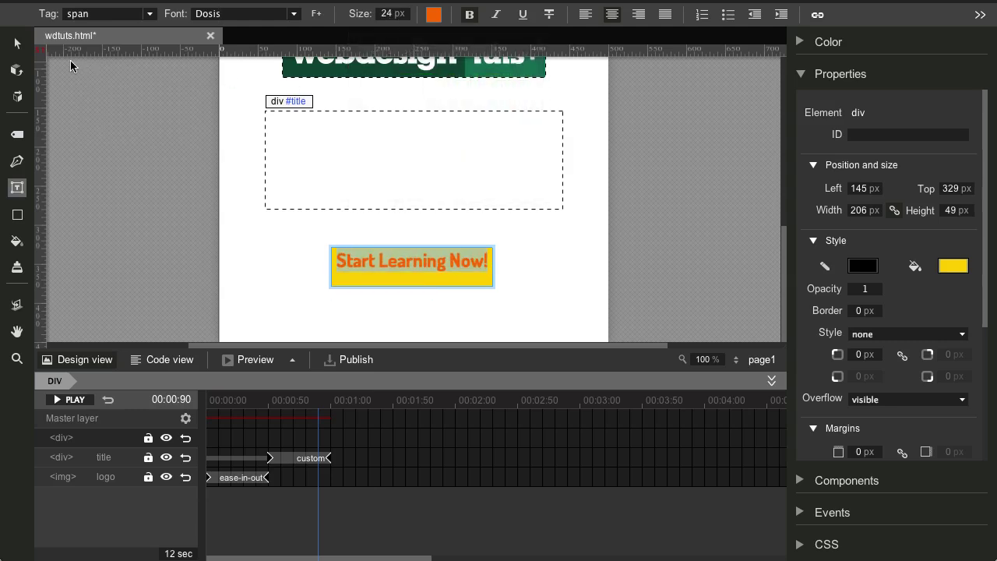
pyautogui.click(17, 43)
pyautogui.click(672, 257)
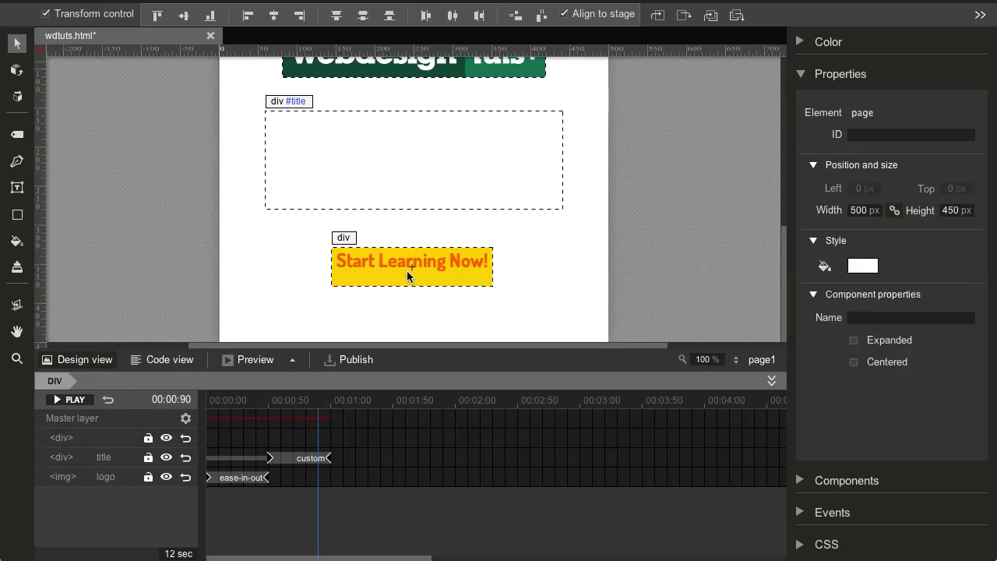
# Set the yellow box's padding to 10 px on all sides.
pyautogui.click(403, 260)
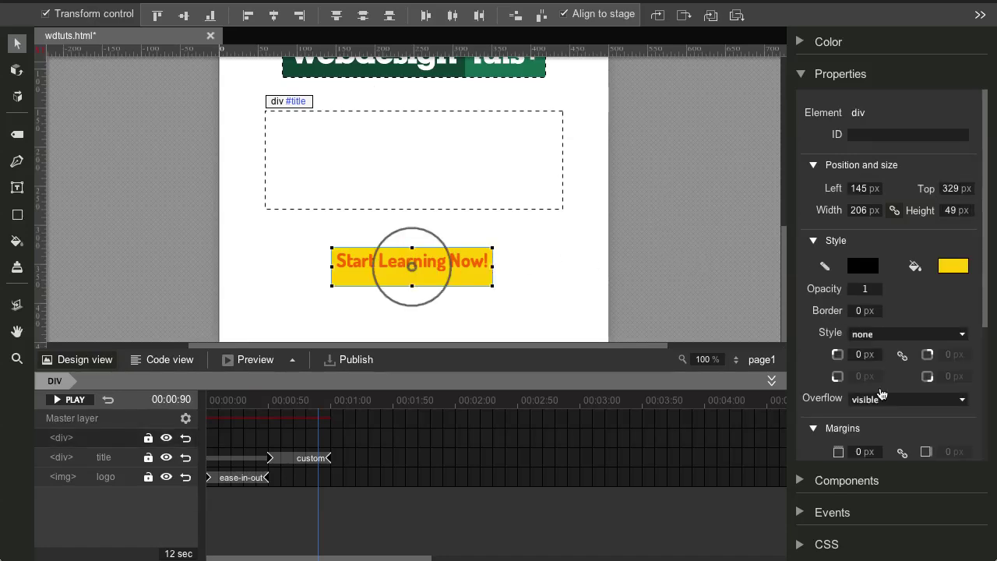
pyautogui.scroll(-5, 903, 351)
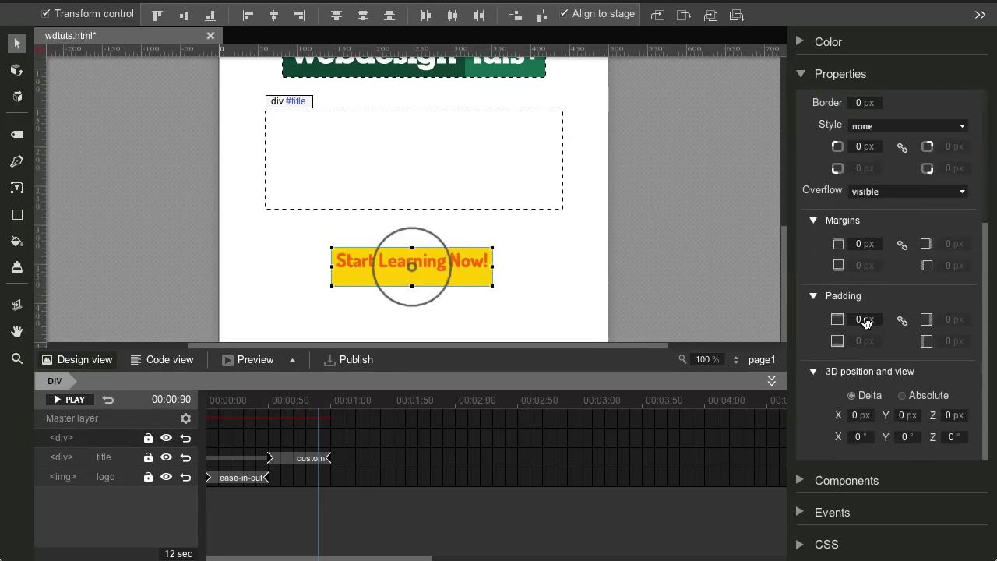
pyautogui.click(863, 321)
pyautogui.write('10')
pyautogui.press('Return')
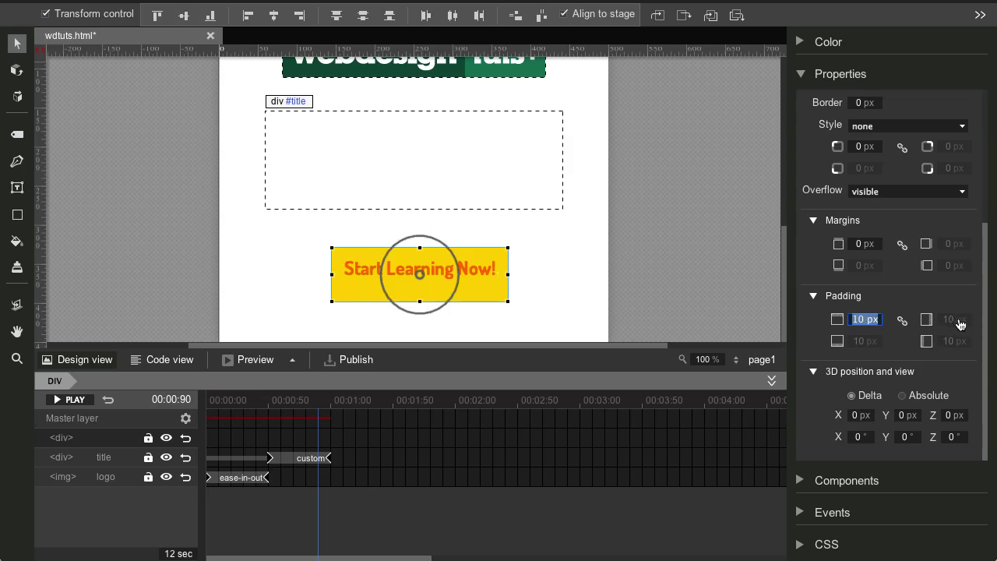
# Unlink the yellow box's padding values and set only the left padding to 20 px.
pyautogui.click(902, 321)
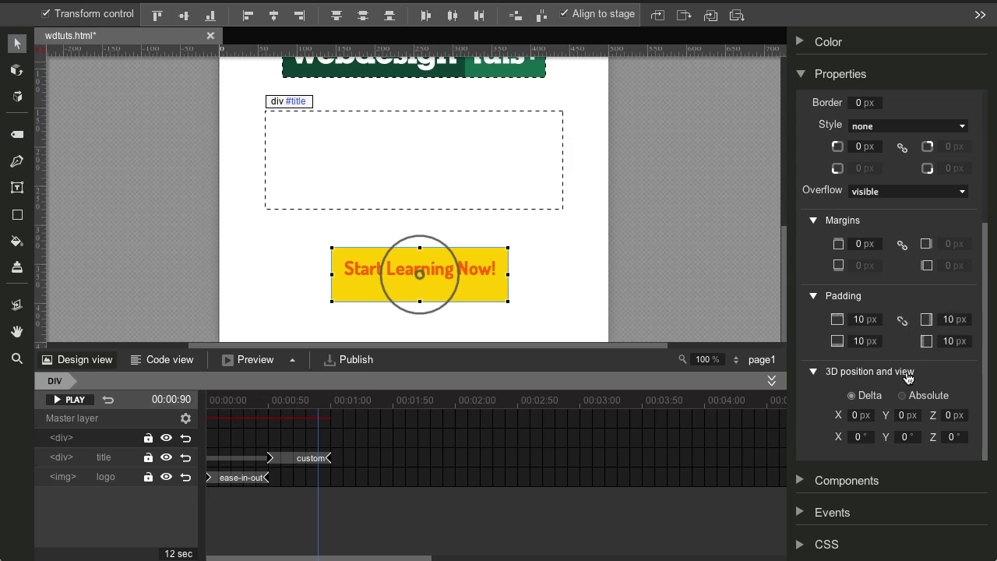
pyautogui.click(951, 341)
pyautogui.write('20')
pyautogui.press('Return')
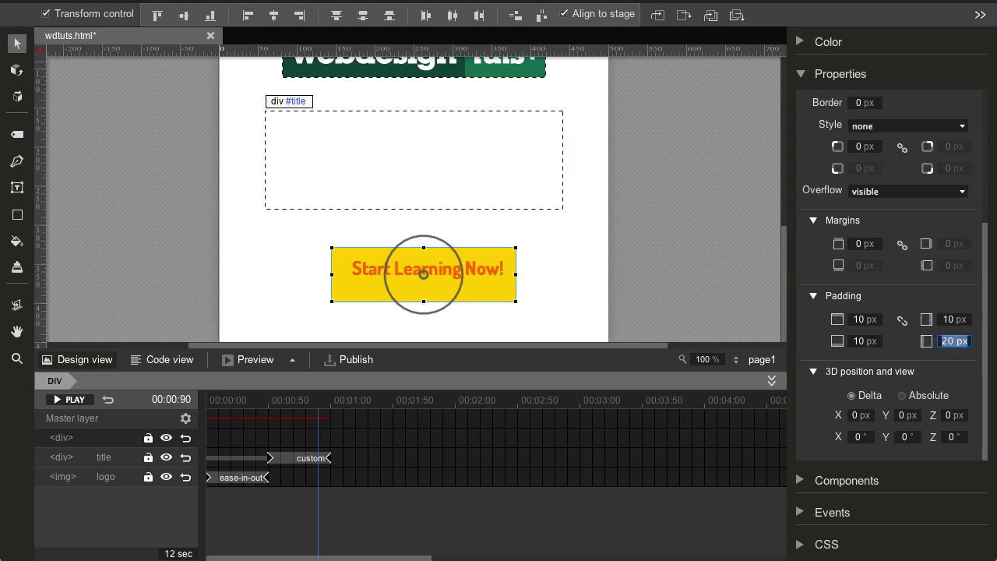
# Relink the box's padding, try 15 px on all sides and return it to 10 px.
pyautogui.click(902, 319)
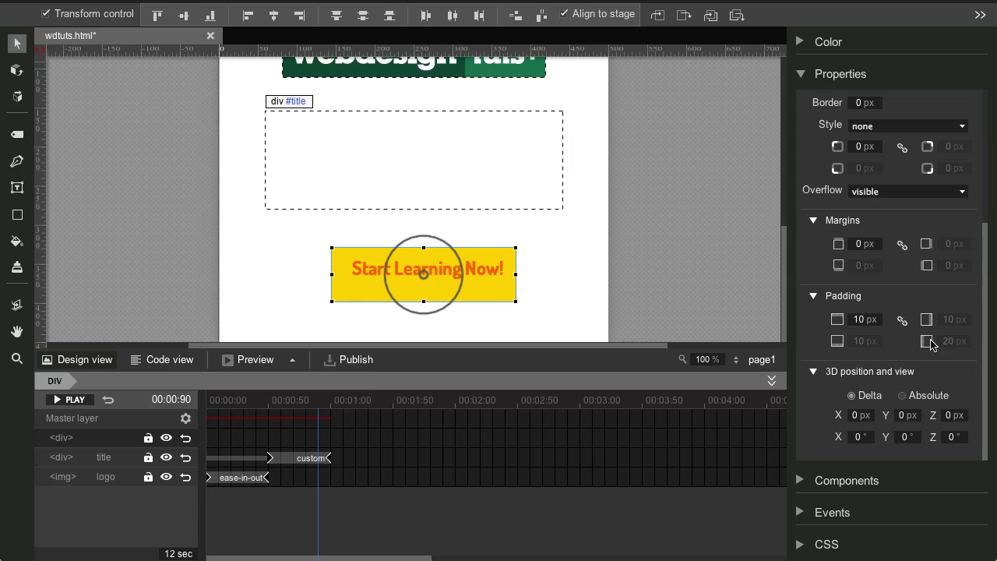
pyautogui.click(870, 321)
pyautogui.write('15')
pyautogui.press('Return')
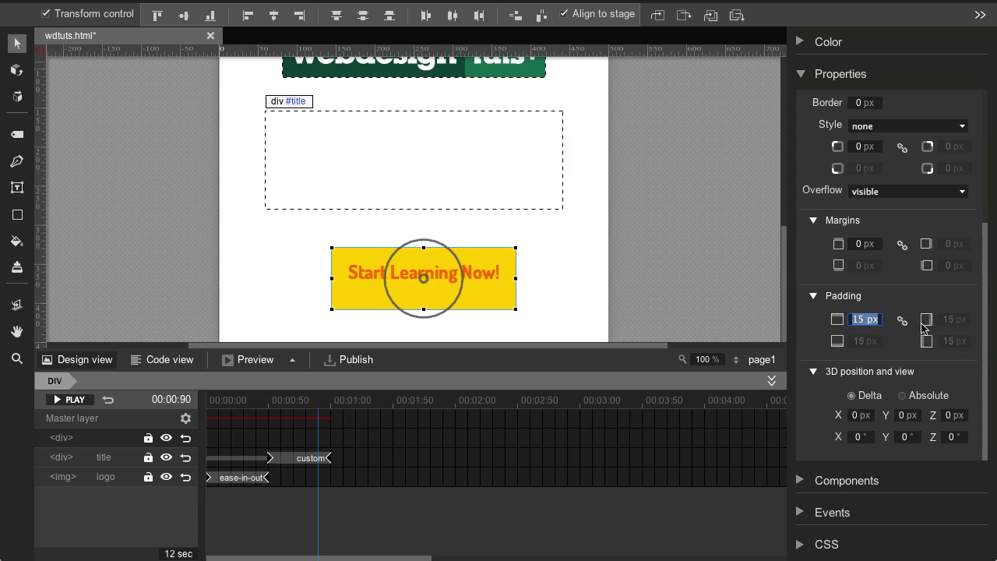
pyautogui.write('10')
pyautogui.press('Return')
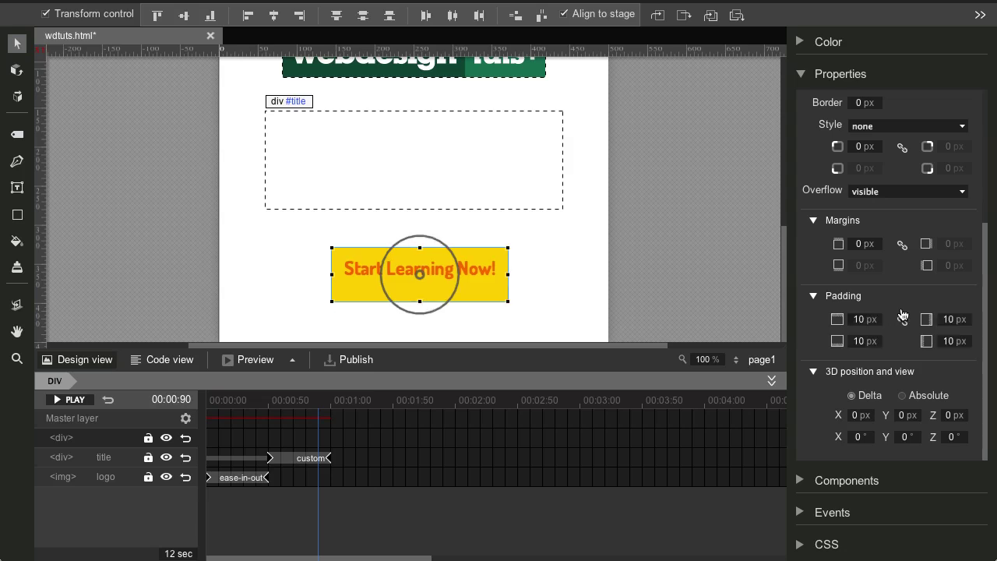
# Set the yellow box's right and left padding to 20 px each.
pyautogui.click(953, 320)
pyautogui.write('20')
pyautogui.press('Tab')
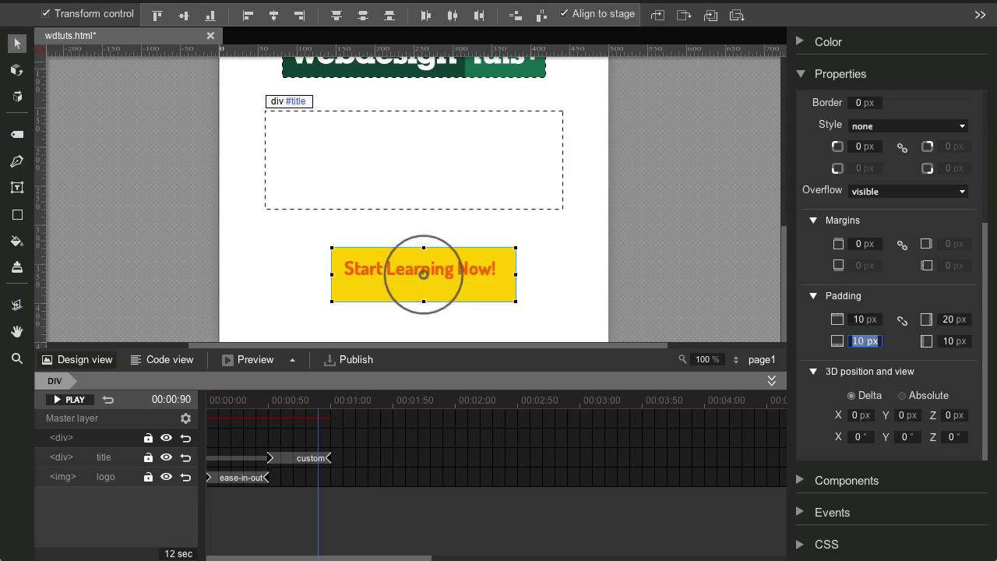
pyautogui.press('Tab')
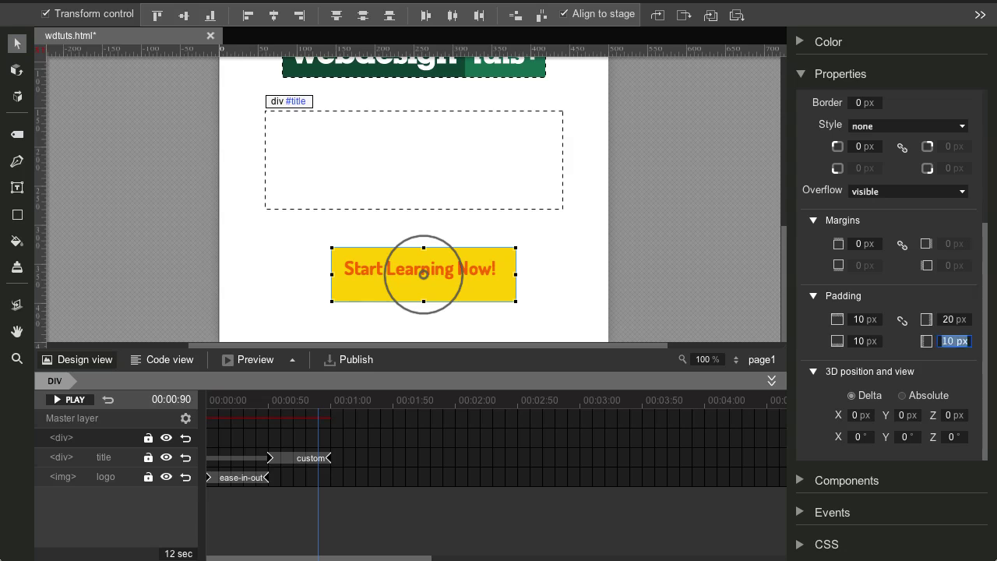
pyautogui.write('20')
pyautogui.press('Return')
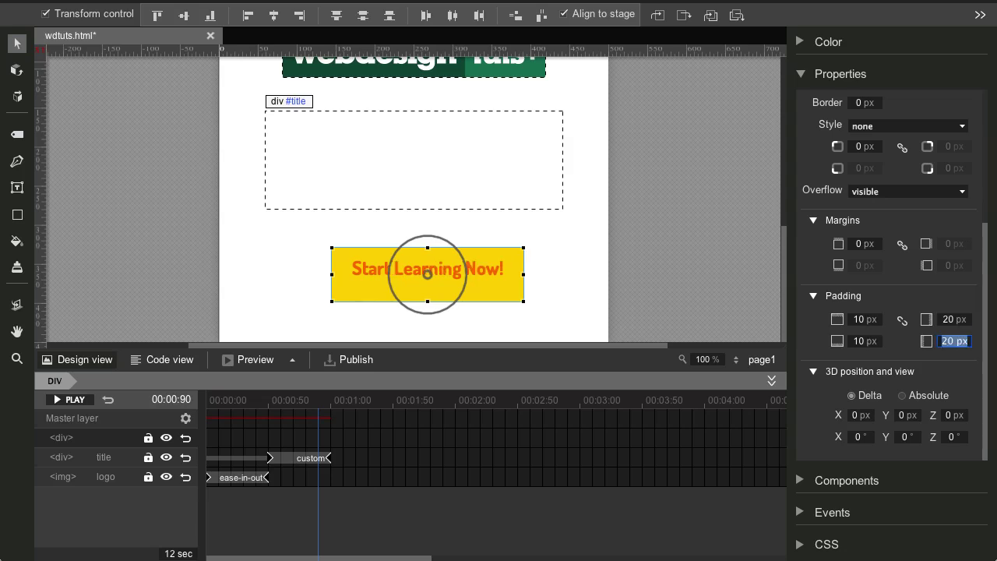
# Reduce the yellow box's height to about 35 px and center it horizontally on the stage.
pyautogui.click(673, 220)
pyautogui.click(493, 288)
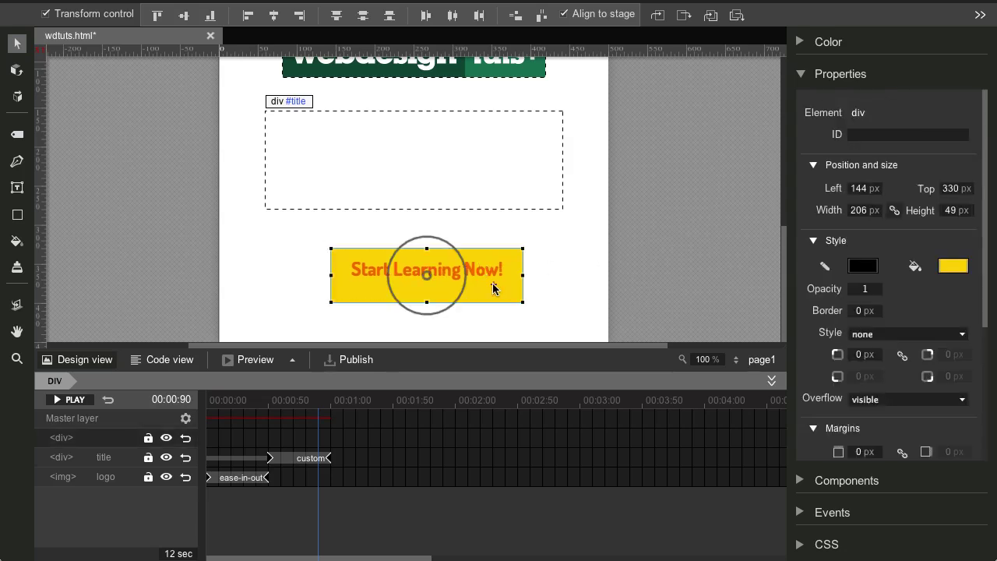
pyautogui.moveTo(427, 304); pyautogui.dragTo(429, 294)
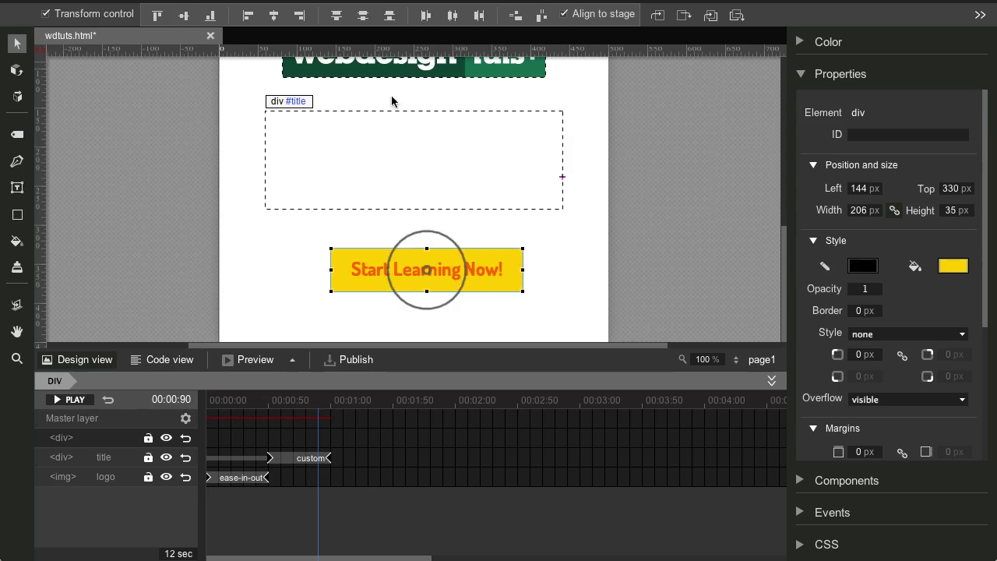
pyautogui.click(272, 19)
pyautogui.click(668, 206)
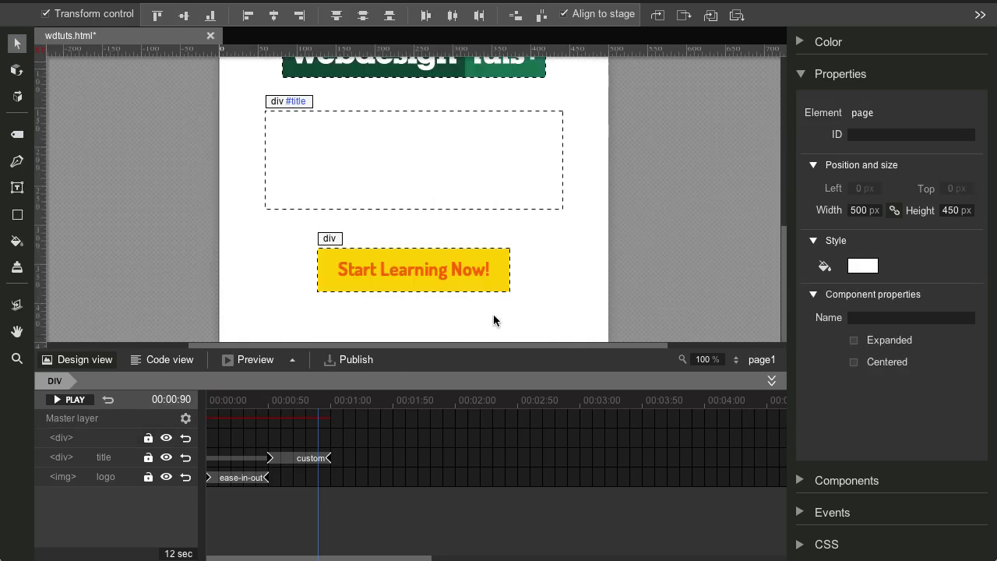
# Show the banner at 00:01:00 and nudge the yellow button up to 329 px from the top.
pyautogui.click(333, 439)
pyautogui.click(412, 272)
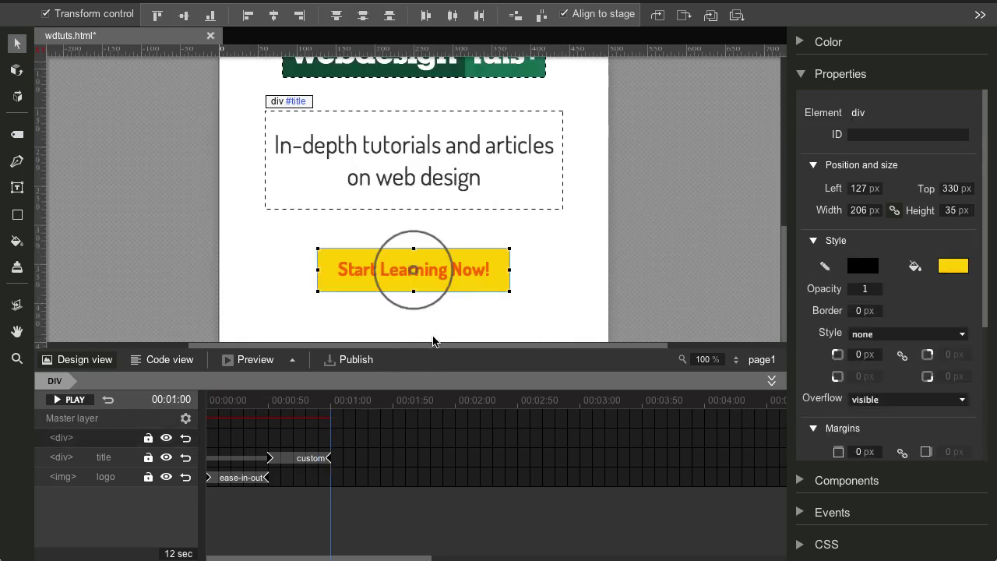
pyautogui.moveTo(481, 280); pyautogui.dragTo(482, 279)
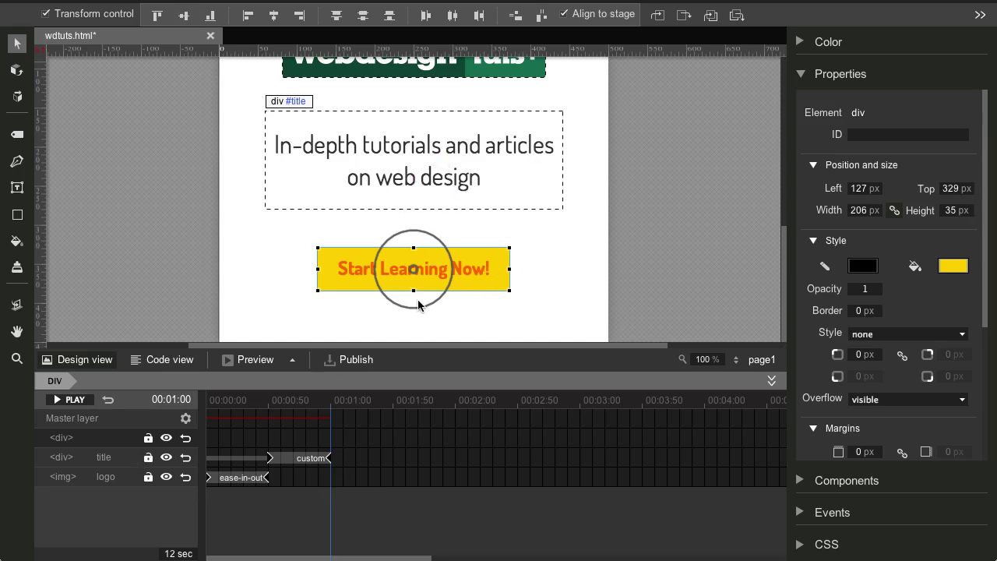
# Give the yellow button the ID "cta".
pyautogui.click(869, 133)
pyautogui.write('cta')
pyautogui.press('Return')
# Insert a keyframe for the cta button at 00:01:10 and shift its animation span to start at 00:01:10.
pyautogui.click(608, 260)
pyautogui.click(467, 271)
pyautogui.rightClick(335, 444)
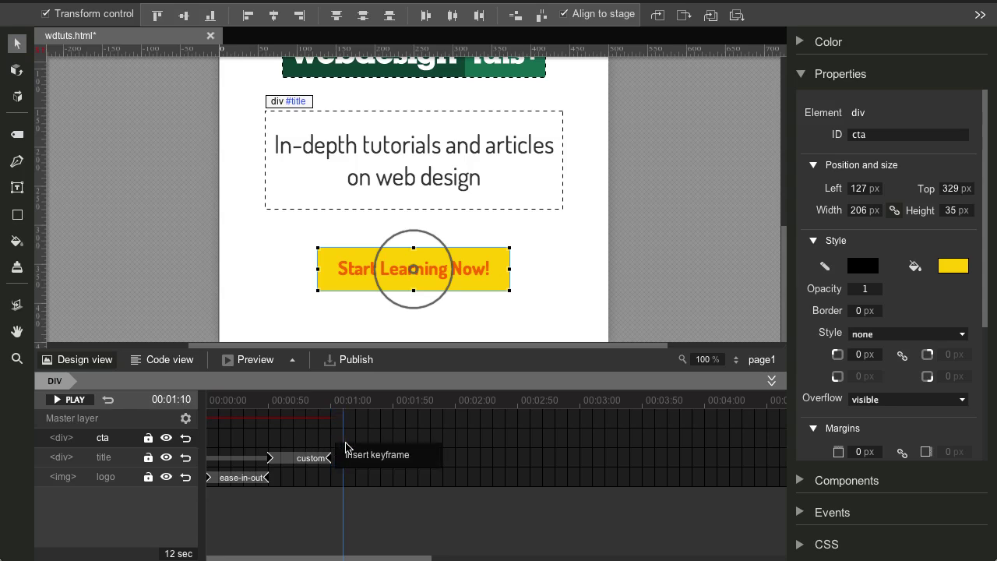
pyautogui.click(367, 451)
pyautogui.moveTo(245, 439); pyautogui.dragTo(381, 437)
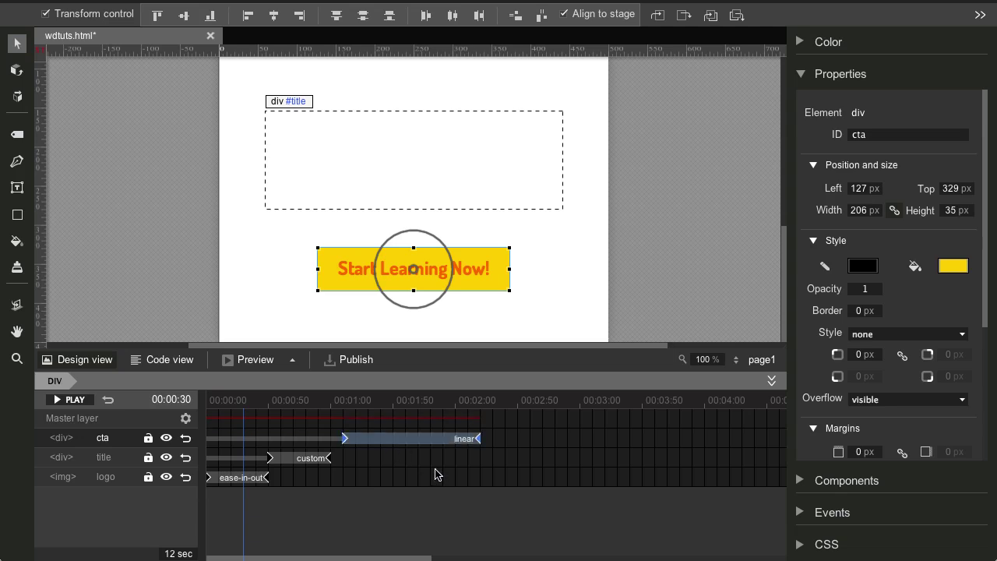
# Apply ease-in-out easing to the cta button's animation span.
pyautogui.rightClick(465, 441)
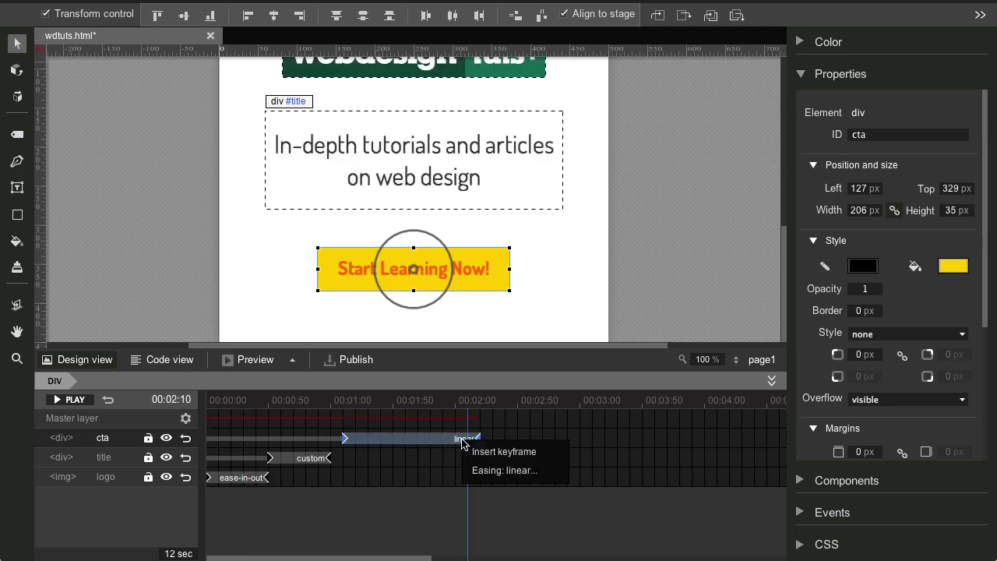
pyautogui.click(510, 471)
pyautogui.click(534, 406)
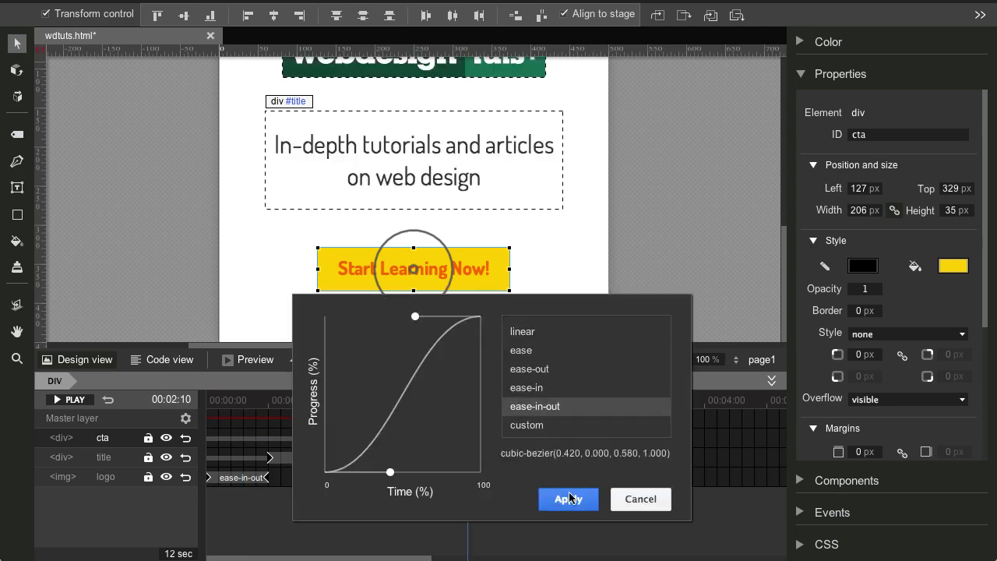
pyautogui.click(568, 499)
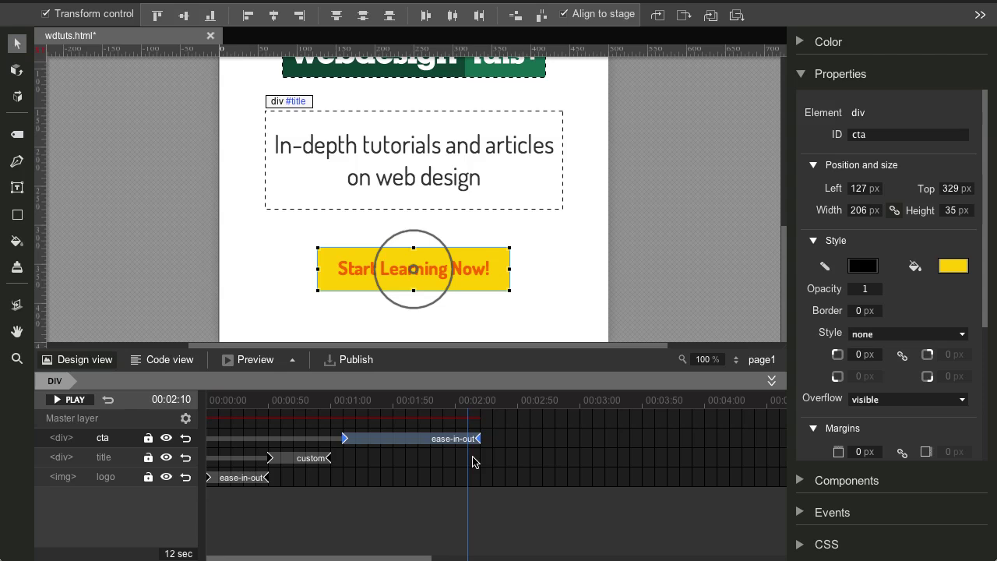
# At the cta button's 00:01:10 keyframe, set its opacity to 0 and its fill to red FF0000.
pyautogui.click(345, 439)
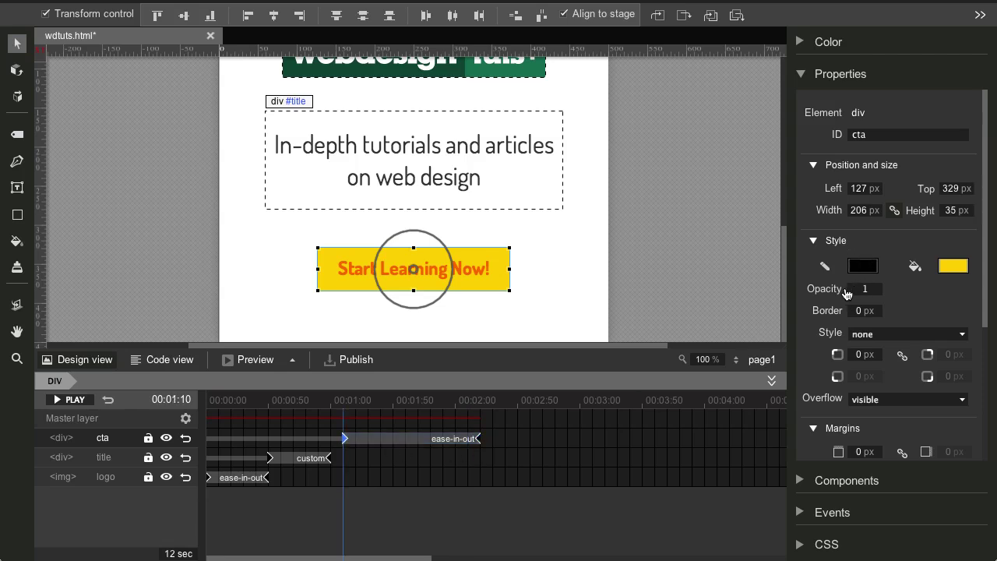
pyautogui.doubleClick(863, 288)
pyautogui.write('0')
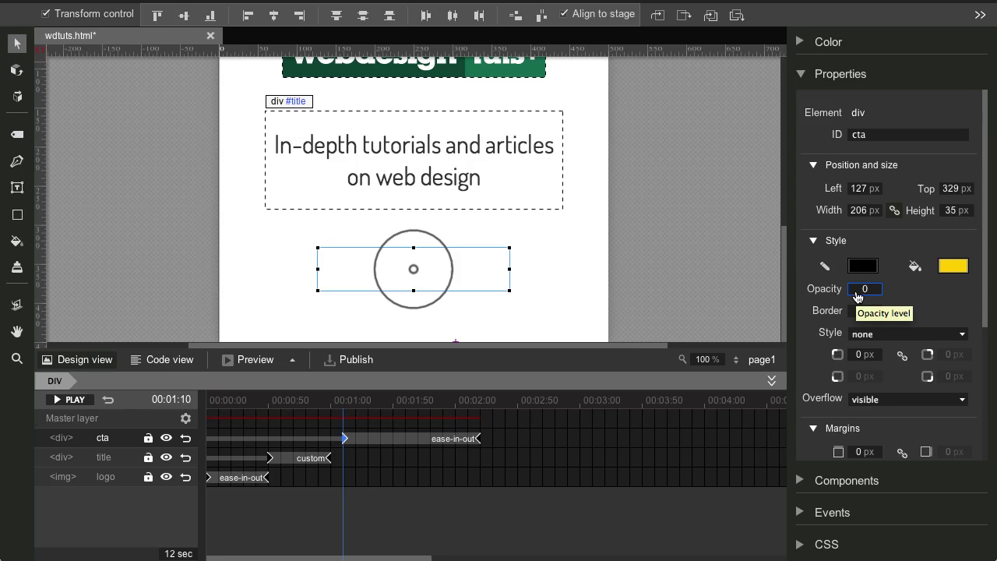
pyautogui.click(950, 269)
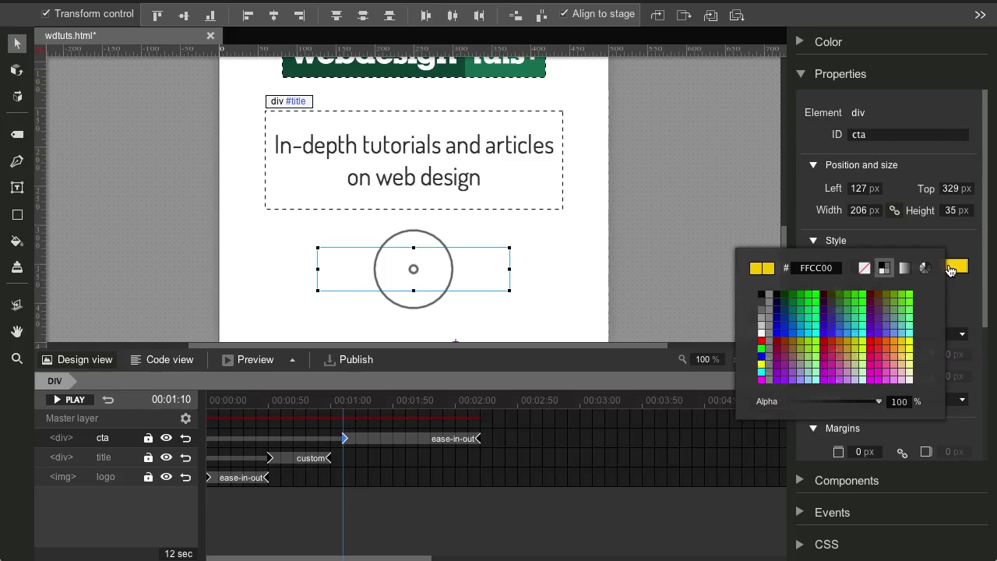
pyautogui.click(875, 348)
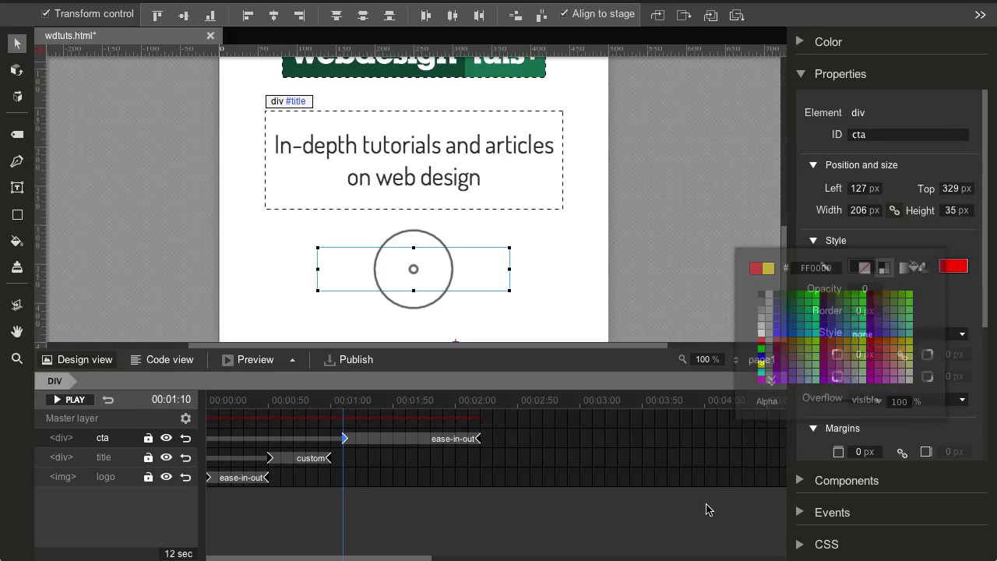
# Save the document and play the banner animation.
pyautogui.click(678, 276)
pyautogui.hotkey('ctrl', 's')
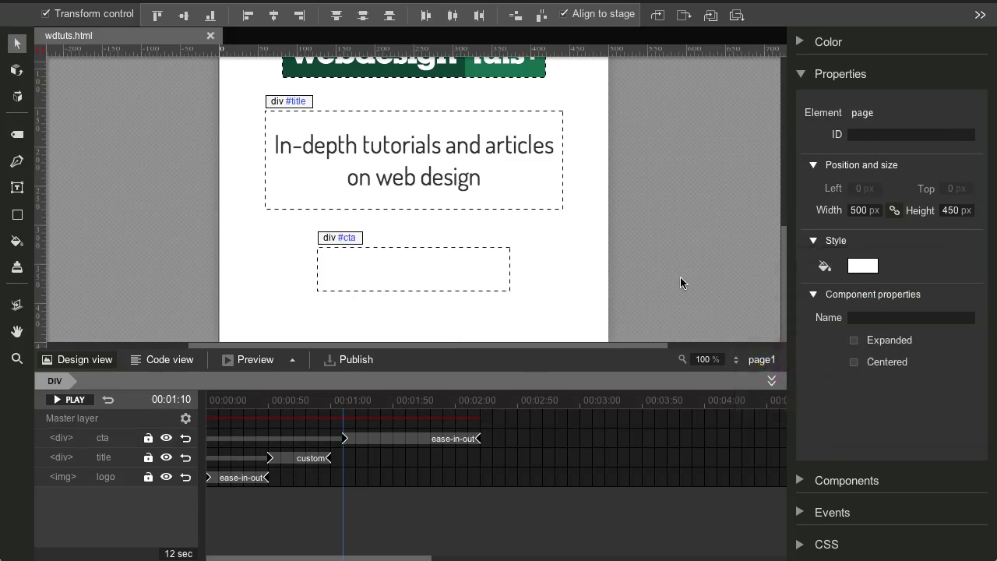
pyautogui.click(74, 400)
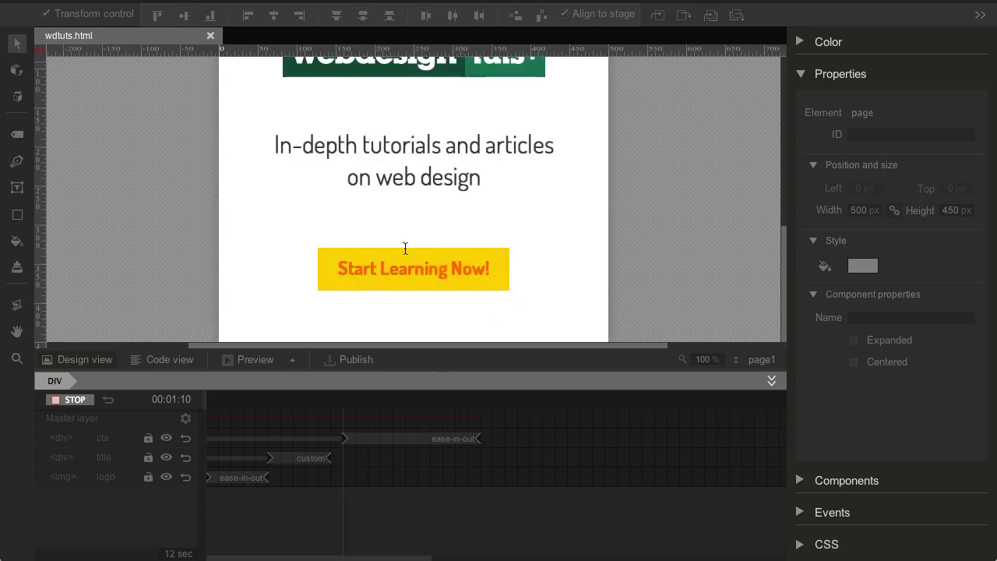
# Stop the playback and set the cta button's fill at its 00:01:10 keyframe to a yellow palette swatch.
pyautogui.click(78, 402)
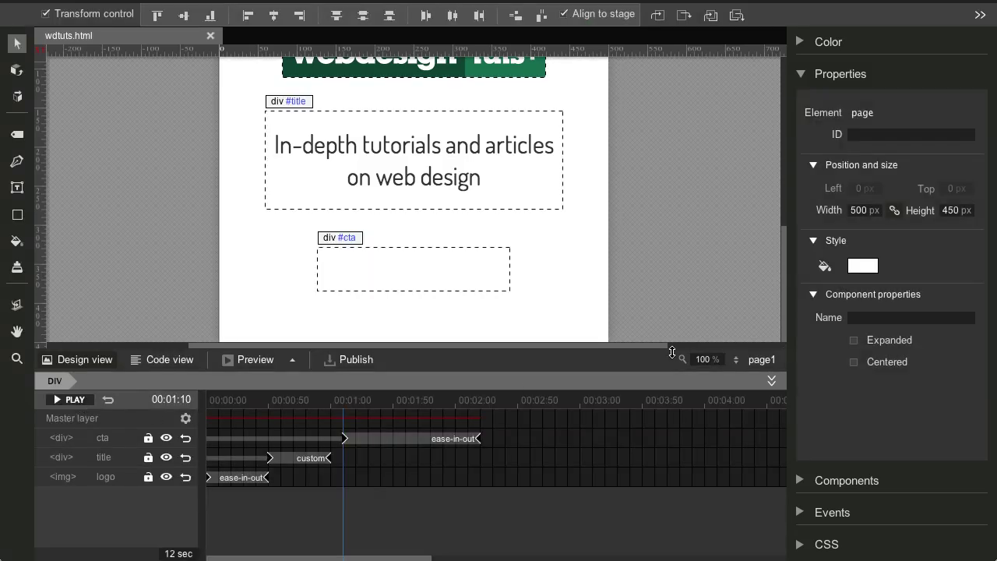
pyautogui.click(345, 438)
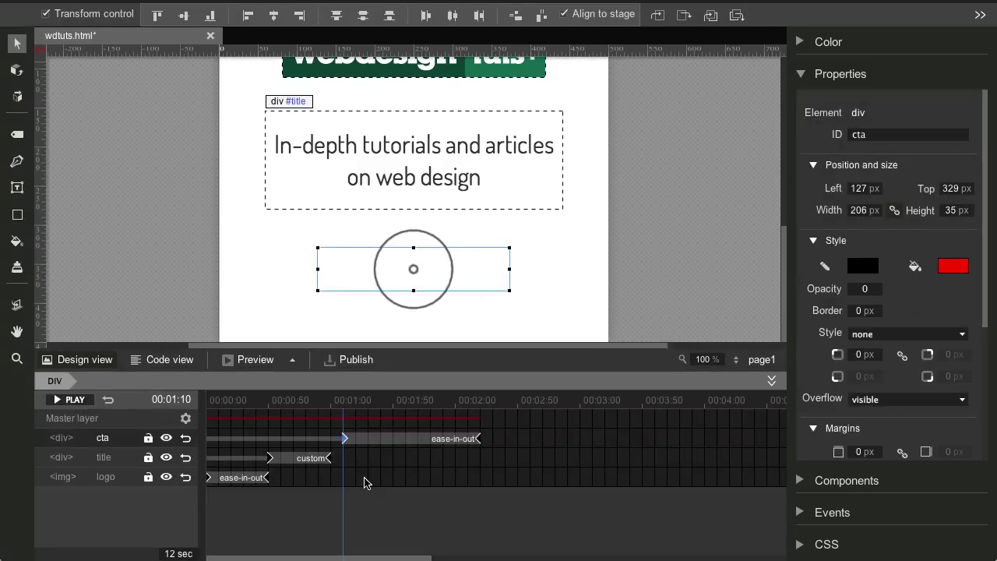
pyautogui.click(958, 272)
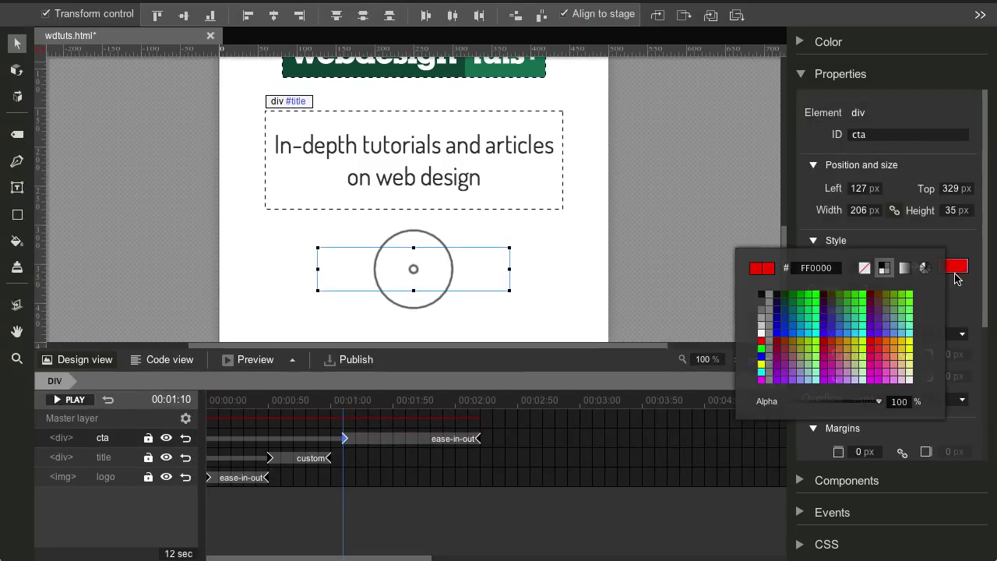
pyautogui.click(903, 345)
pyautogui.click(664, 233)
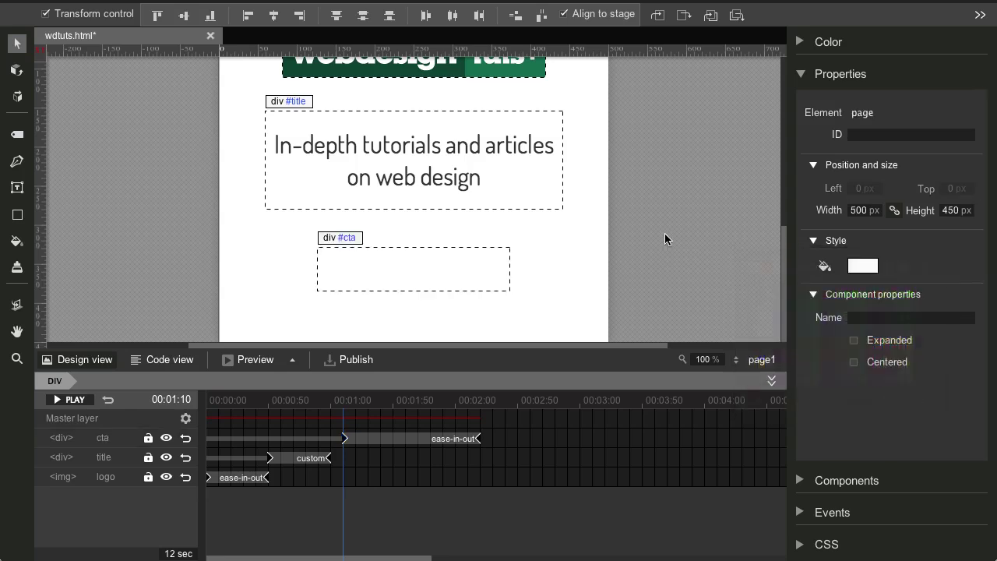
# Preview the banner in the browser, check whether the call-to-action text is selectable, and close the preview.
pyautogui.click(249, 361)
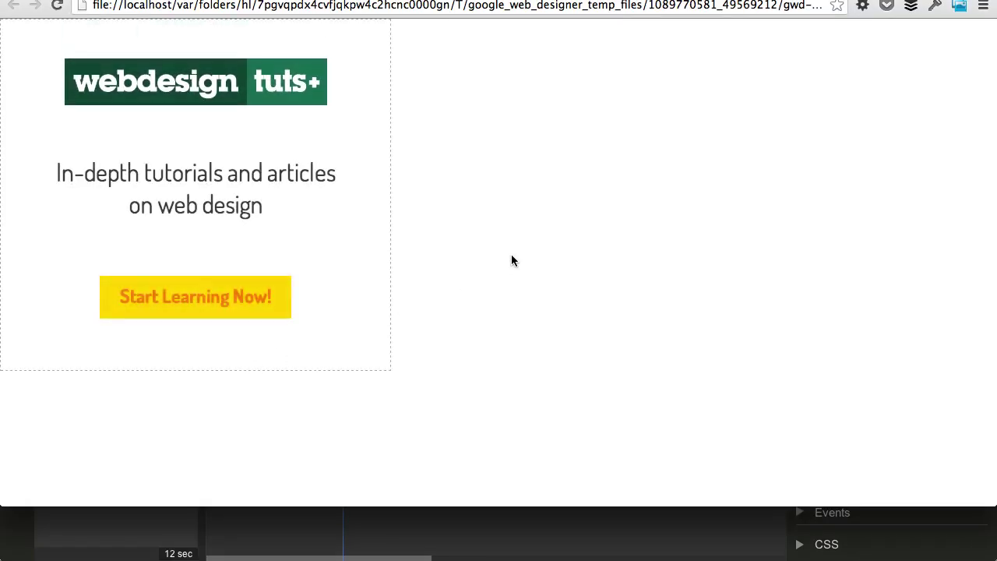
pyautogui.moveTo(247, 296); pyautogui.dragTo(100, 297)
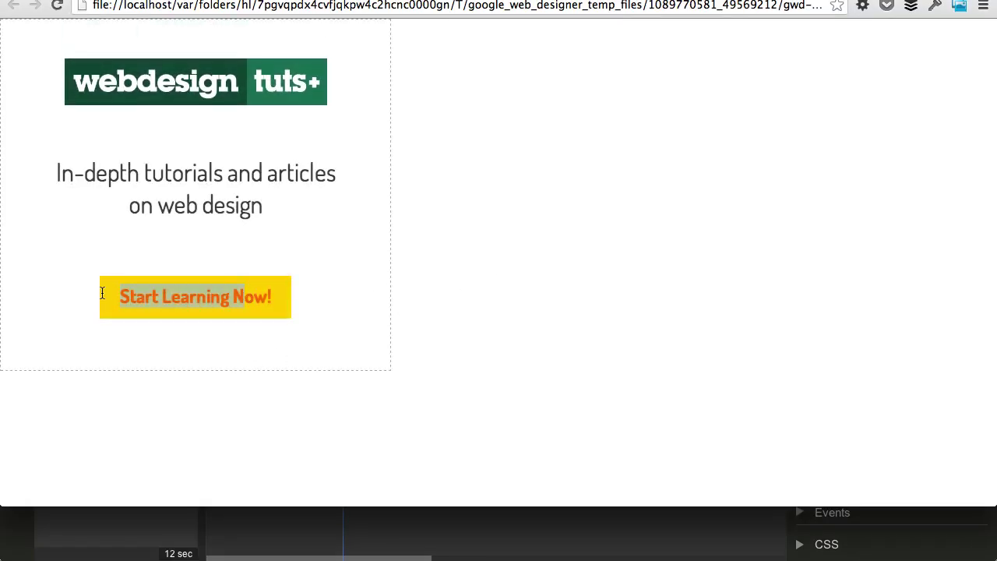
pyautogui.click(441, 224)
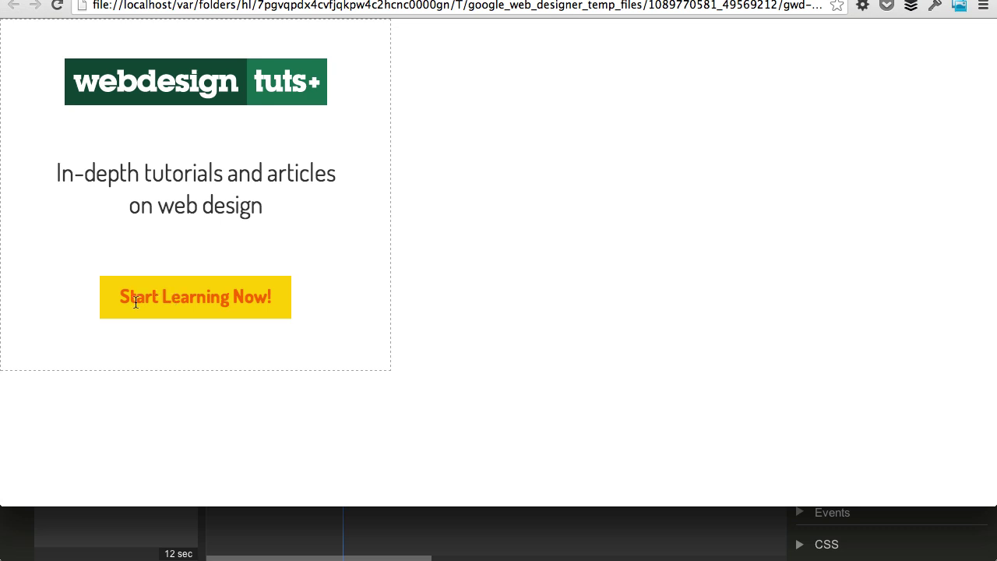
pyautogui.moveTo(123, 297); pyautogui.dragTo(274, 297)
pyautogui.click(507, 200)
pyautogui.press('super+w')
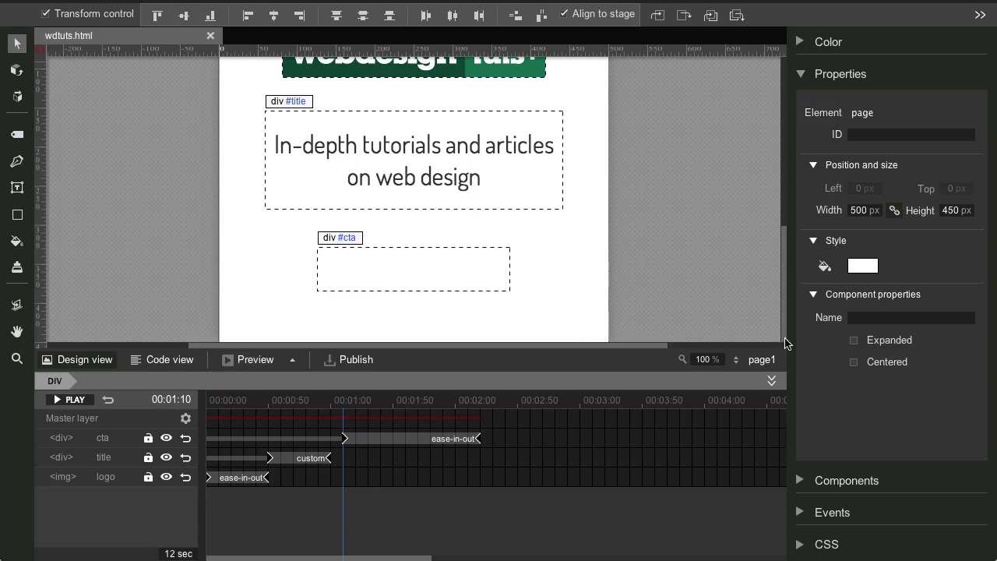
# Add a Tap Area component to the stage beside the cta button.
pyautogui.click(799, 480)
pyautogui.scroll(-4, 890, 462)
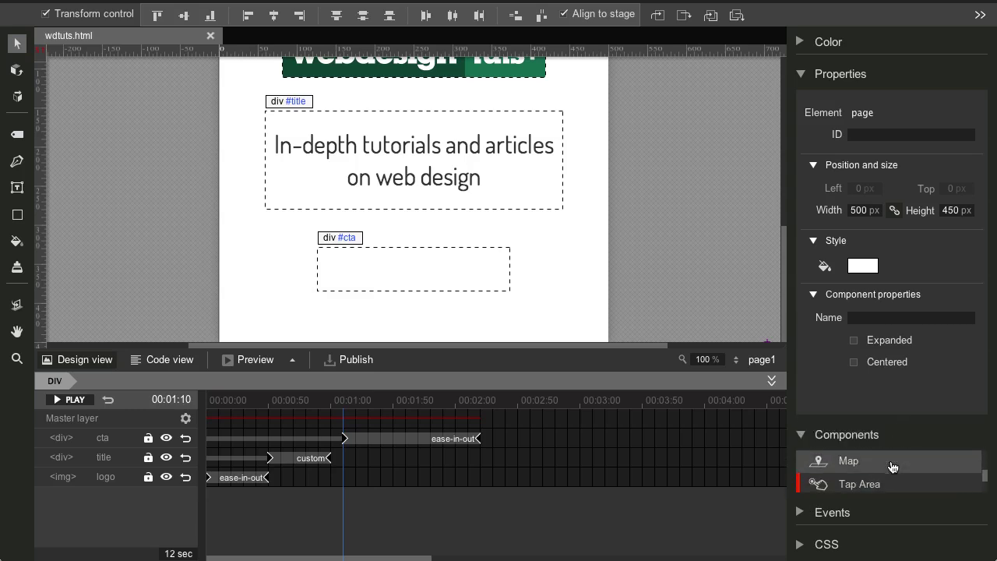
pyautogui.click(801, 74)
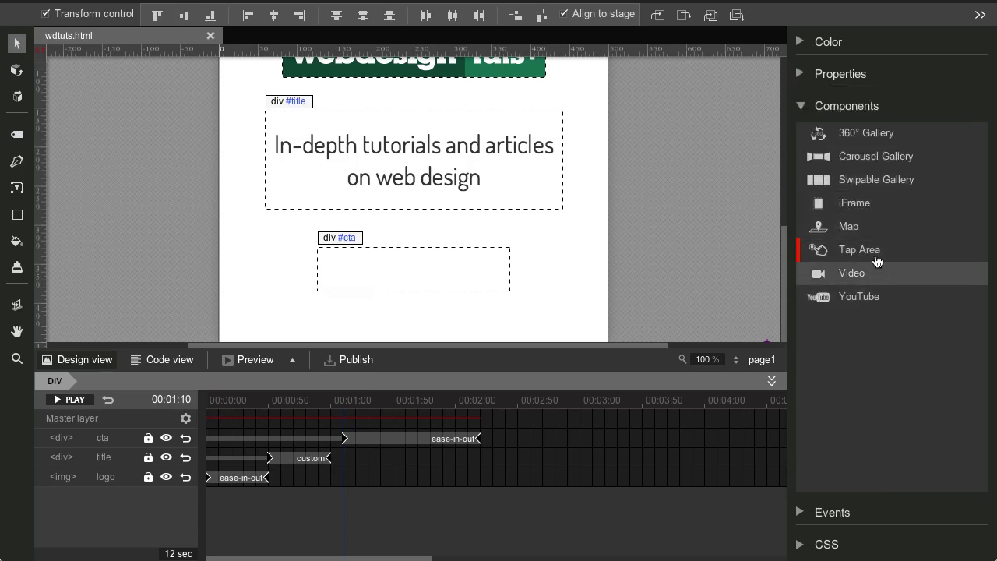
pyautogui.moveTo(876, 257); pyautogui.dragTo(559, 253)
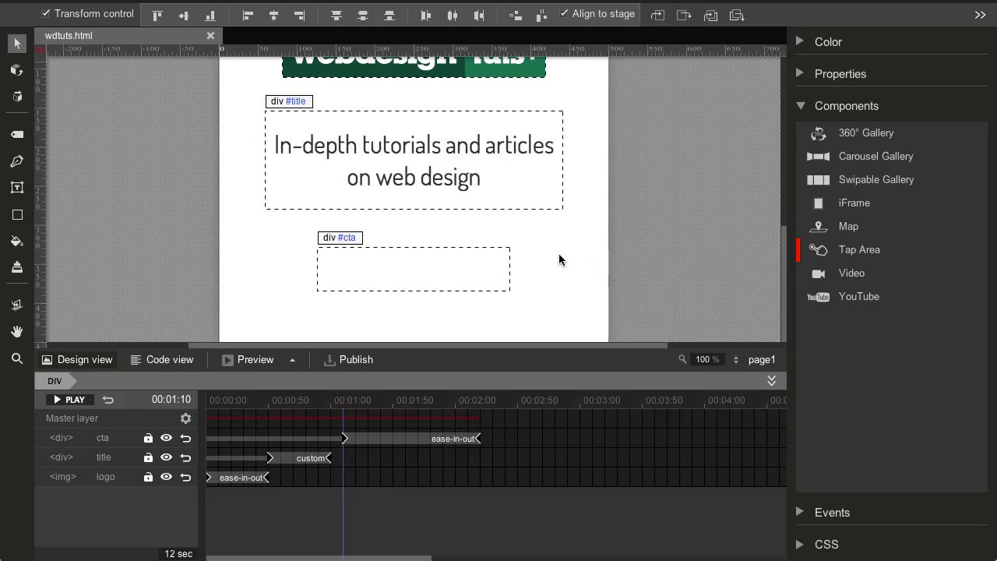
# Move the tap area onto the cta button and resize it to match the button's bounds.
pyautogui.scroll(-1, 656, 292)
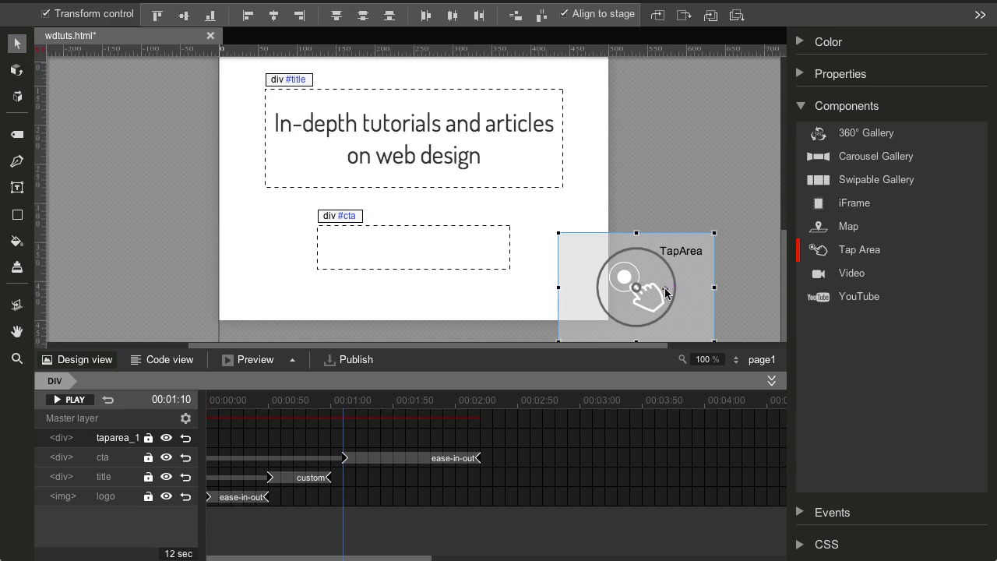
pyautogui.scroll(1, 591, 284)
pyautogui.moveTo(666, 288); pyautogui.dragTo(427, 308)
pyautogui.scroll(-1, 537, 288)
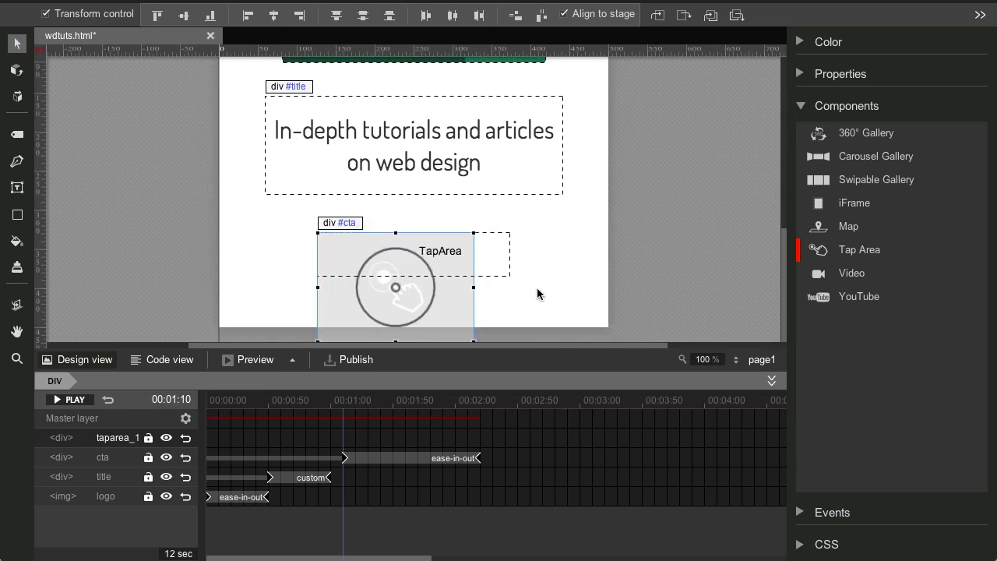
pyautogui.moveTo(477, 344); pyautogui.dragTo(510, 296)
pyautogui.scroll(1, 498, 319)
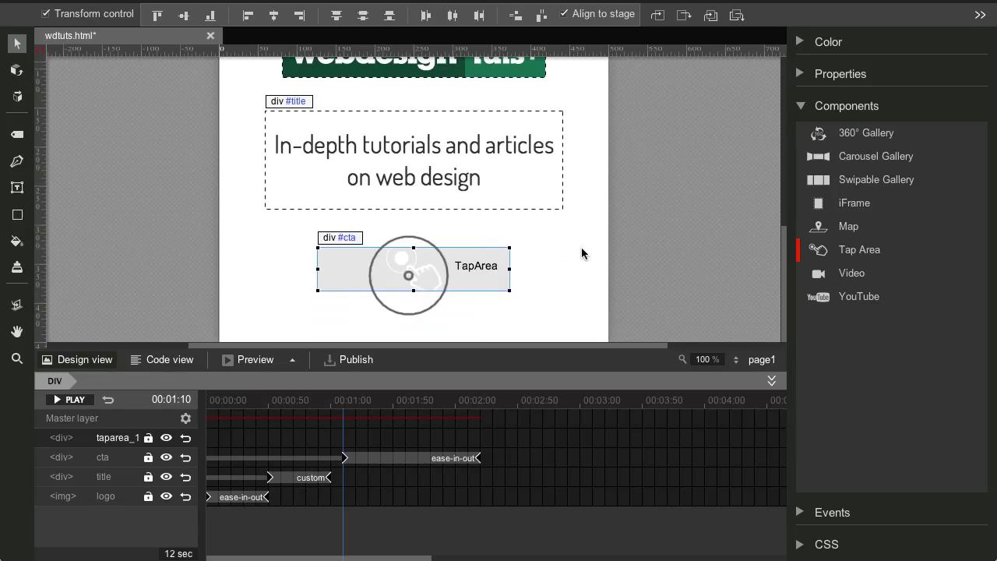
# Save the document and create a Touch/Click event for taparea_1 targeting Environment(DoubleClickStudio) with the Exit action.
pyautogui.click(802, 108)
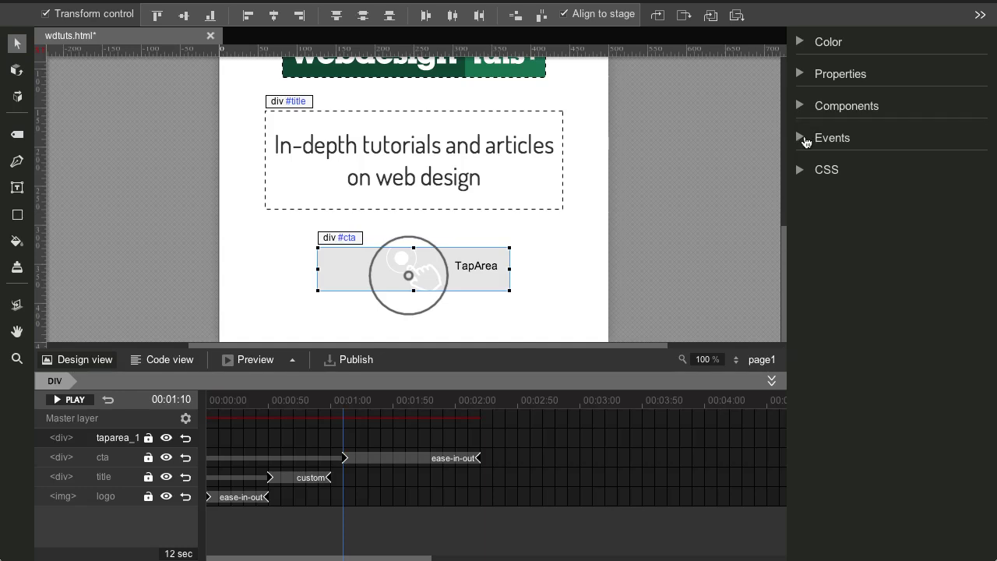
pyautogui.click(805, 141)
pyautogui.hotkey('ctrl', 's')
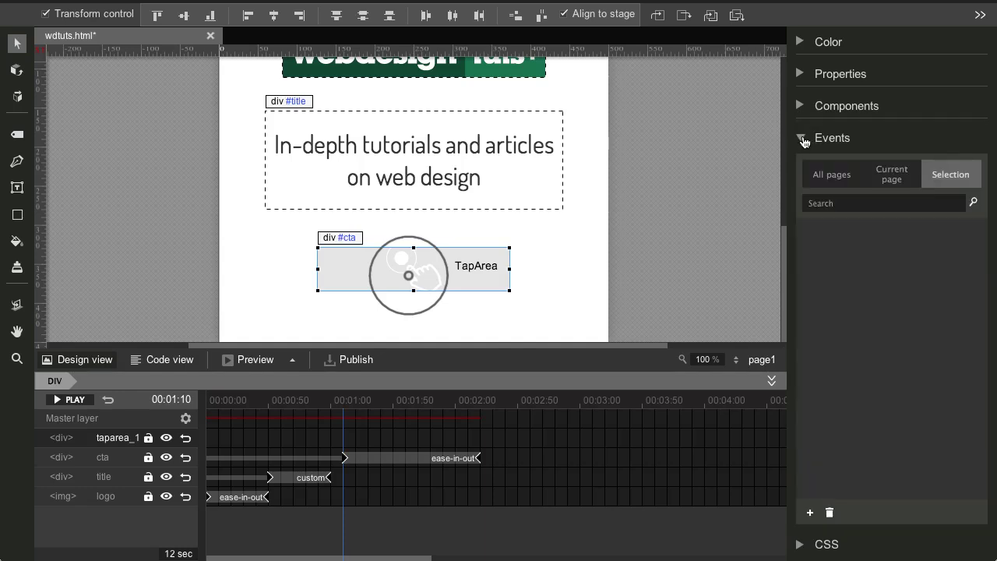
pyautogui.click(810, 513)
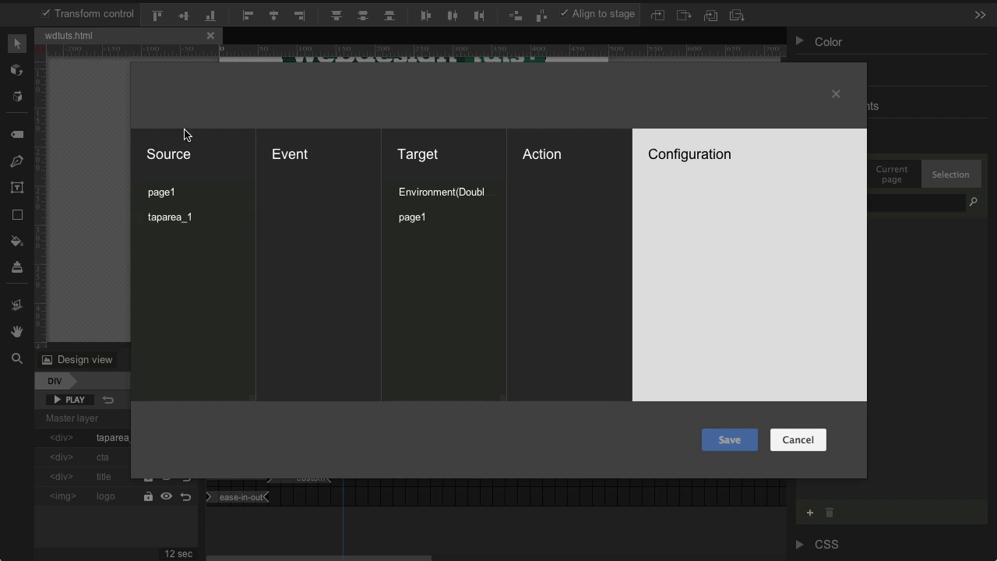
pyautogui.click(181, 222)
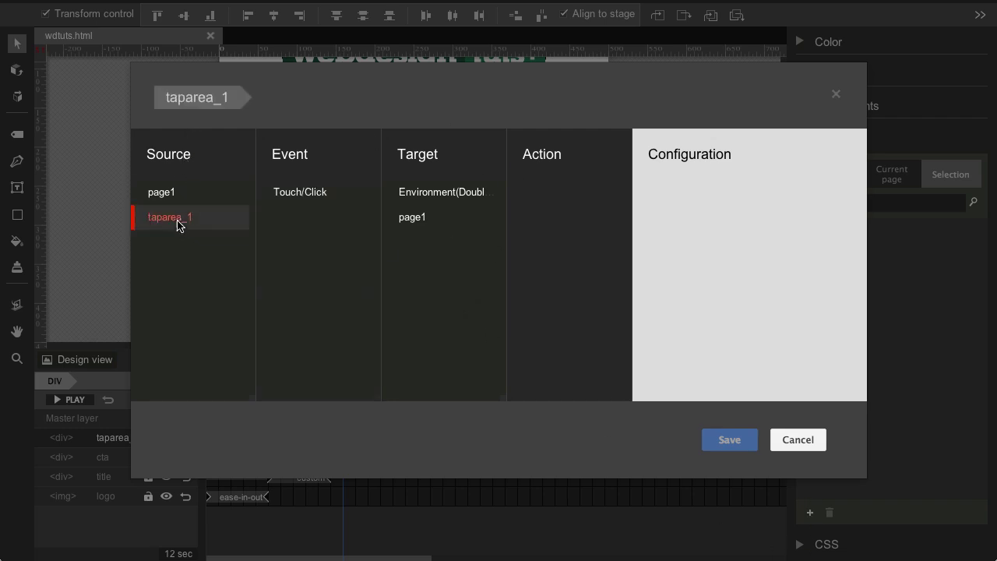
pyautogui.click(285, 195)
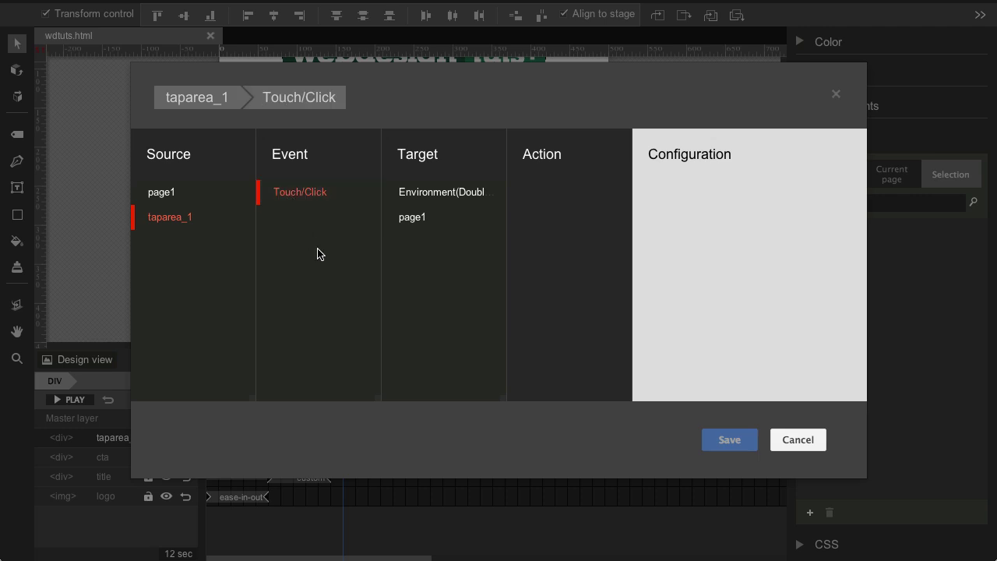
pyautogui.click(446, 197)
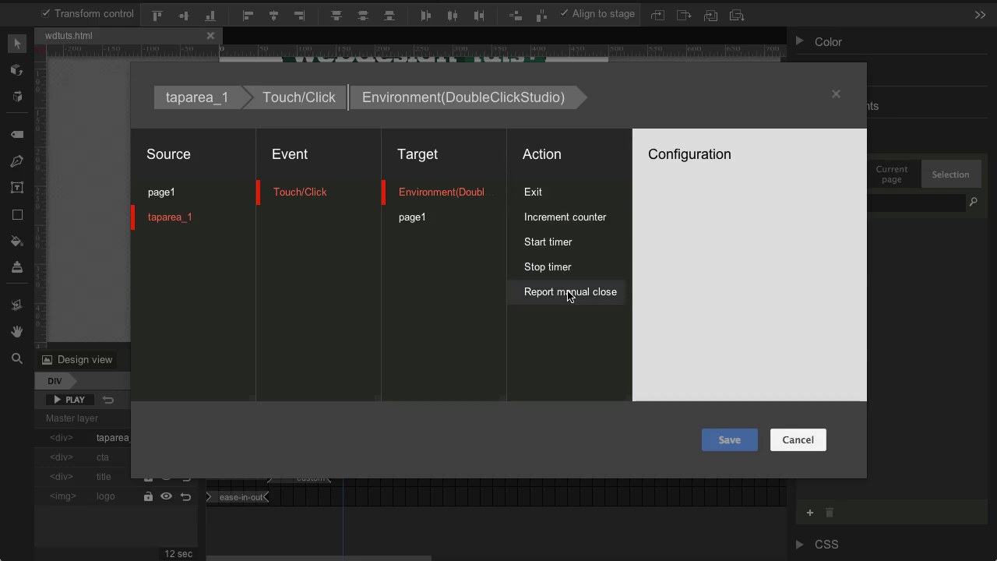
pyautogui.click(550, 199)
pyautogui.click(736, 196)
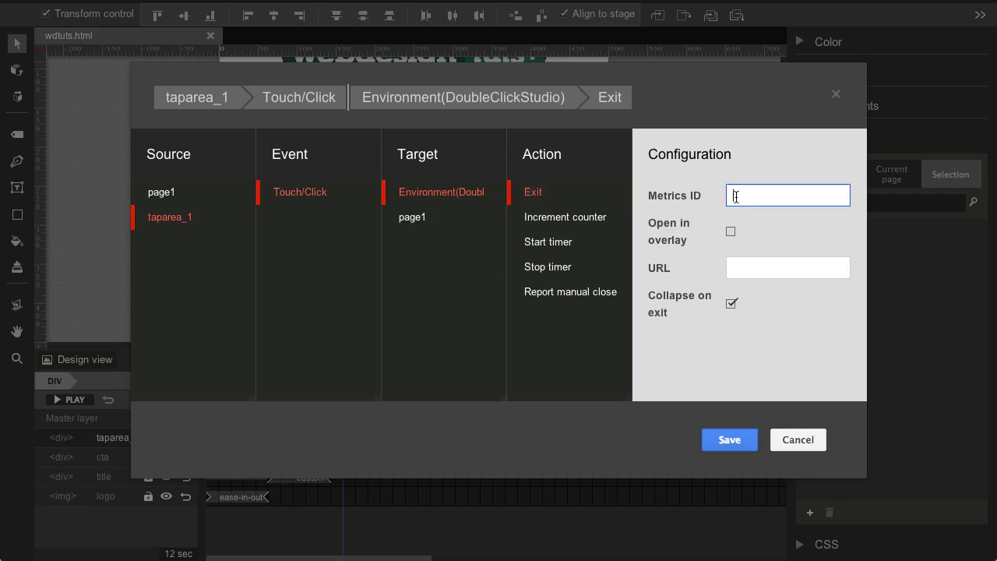
pyautogui.write('Exit Ad')
pyautogui.press('Tab')
pyautogui.press('Tab')
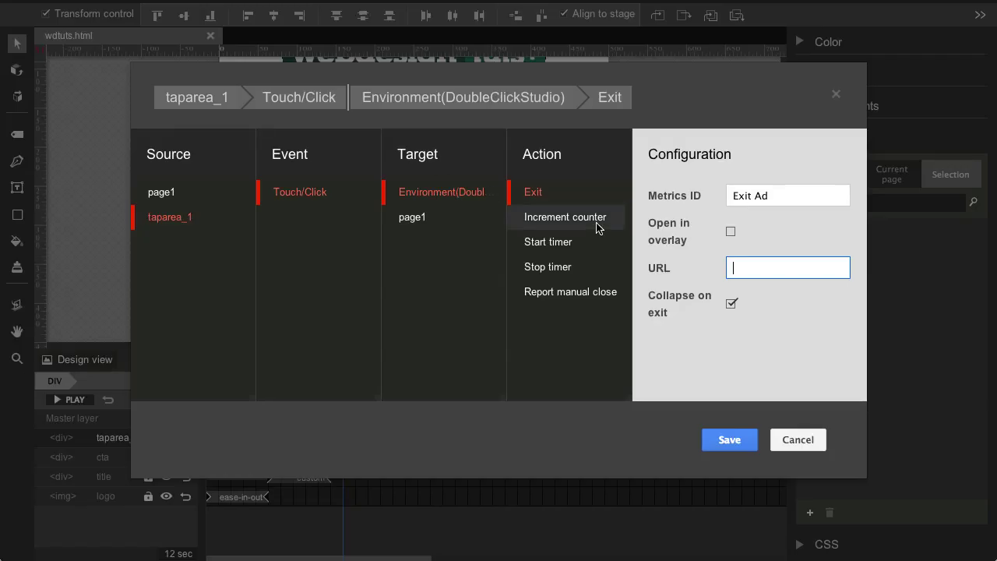
pyautogui.press('super+v')
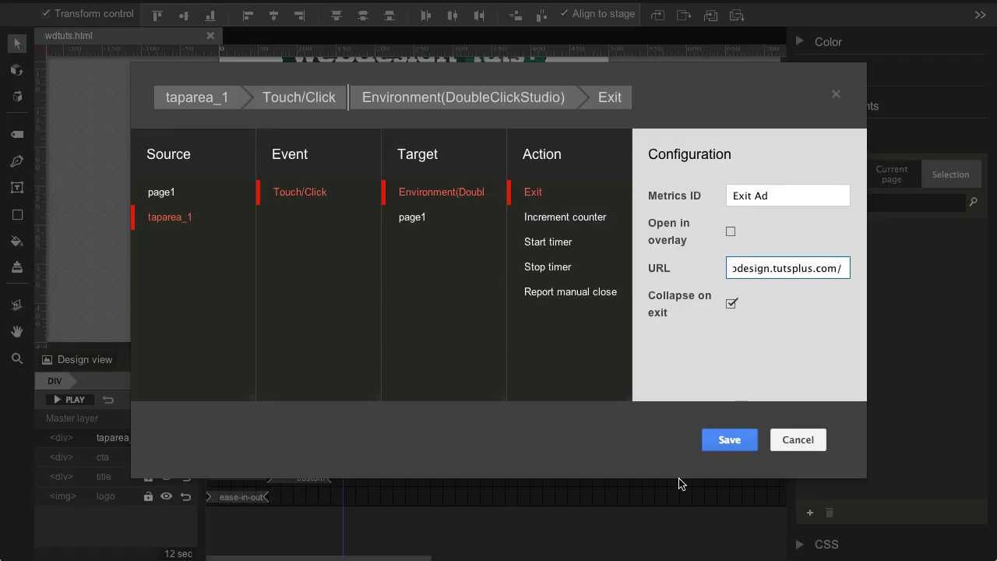
pyautogui.click(732, 441)
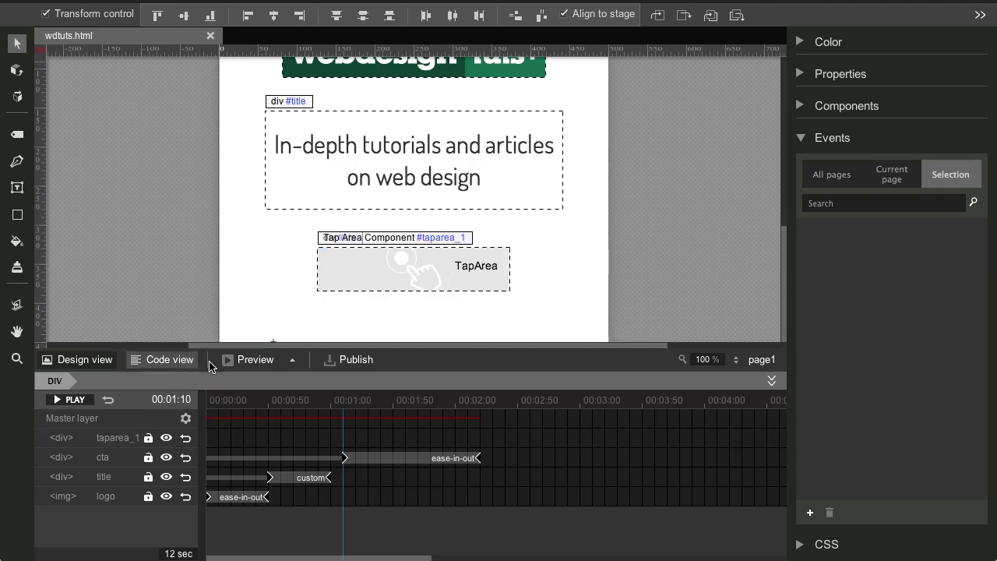
# Preview the banner in the browser, test the call-to-action button's link, and return to Google Web Designer.
pyautogui.click(249, 361)
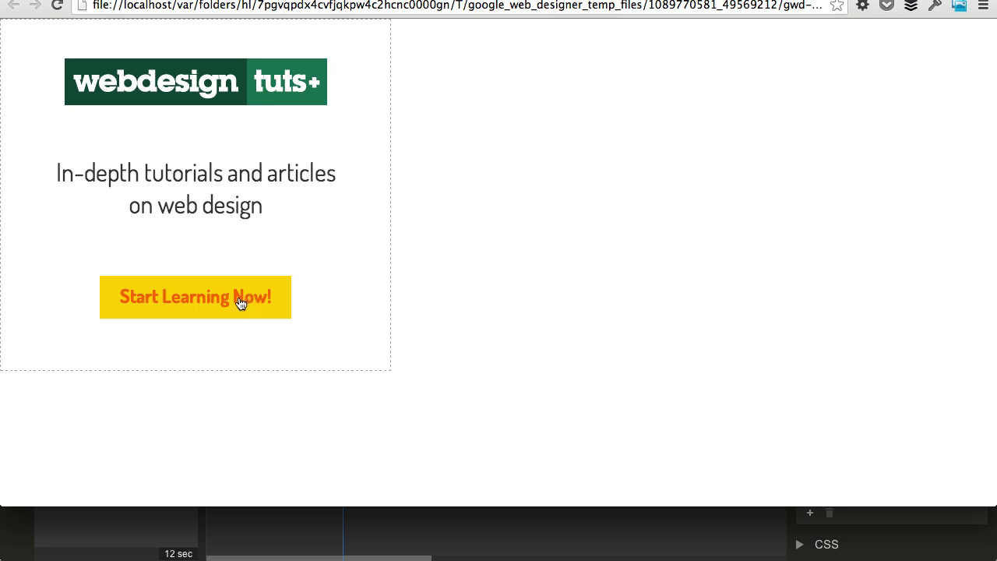
pyautogui.click(241, 305)
pyautogui.press('super+Tab')
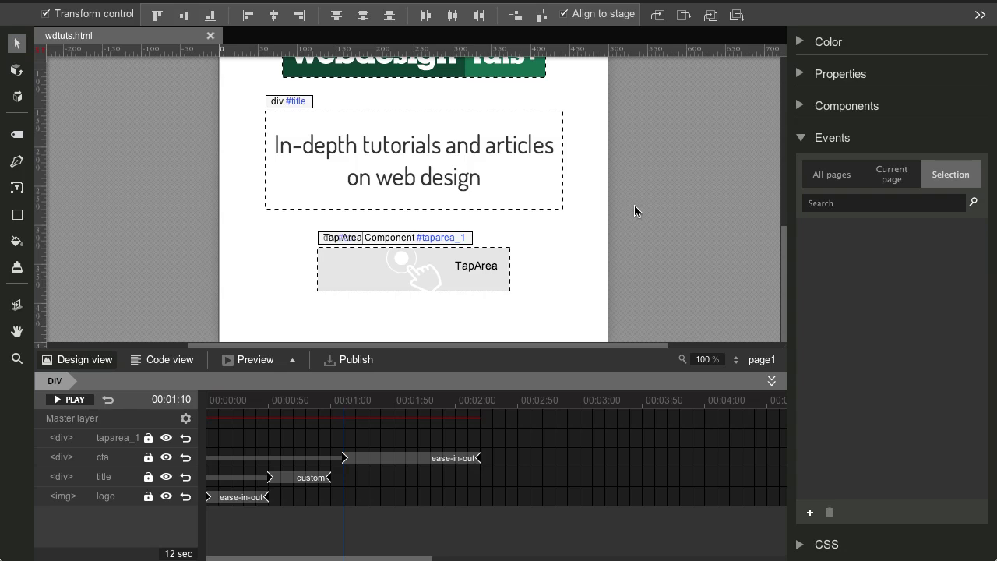
# Add the text "Click here to open window" below the tap area.
pyautogui.click(17, 187)
pyautogui.click(389, 322)
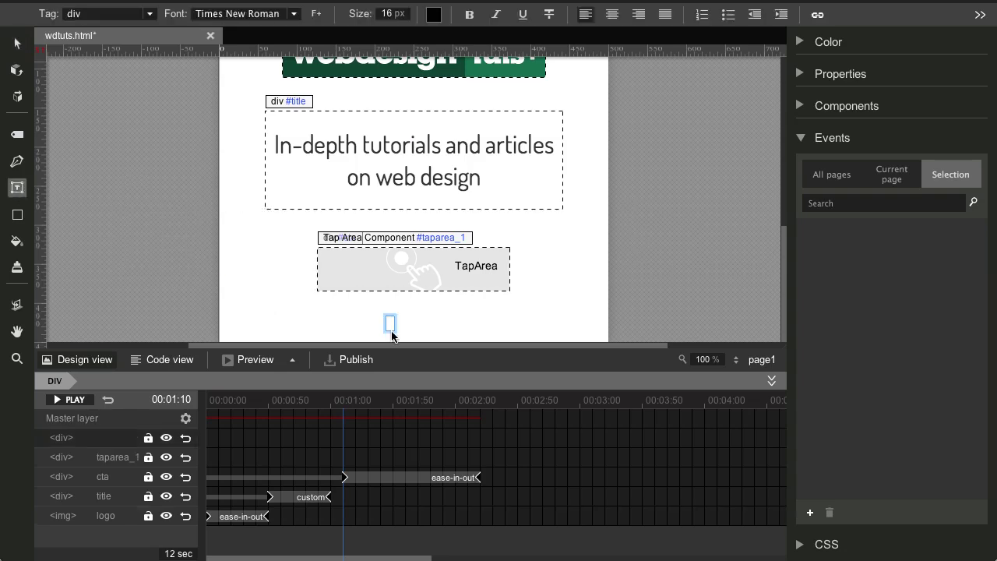
pyautogui.write('Click her')
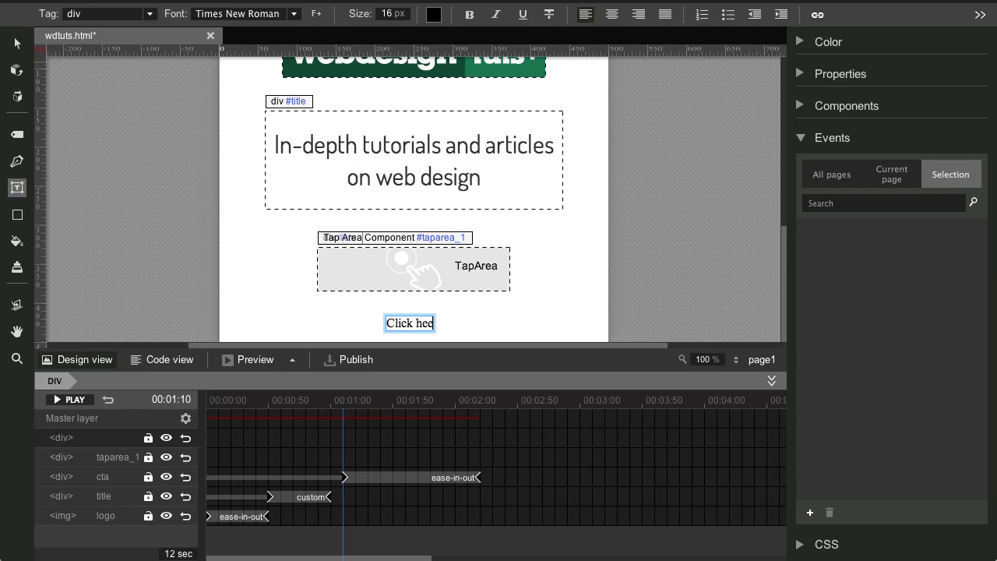
pyautogui.write('e to open window')
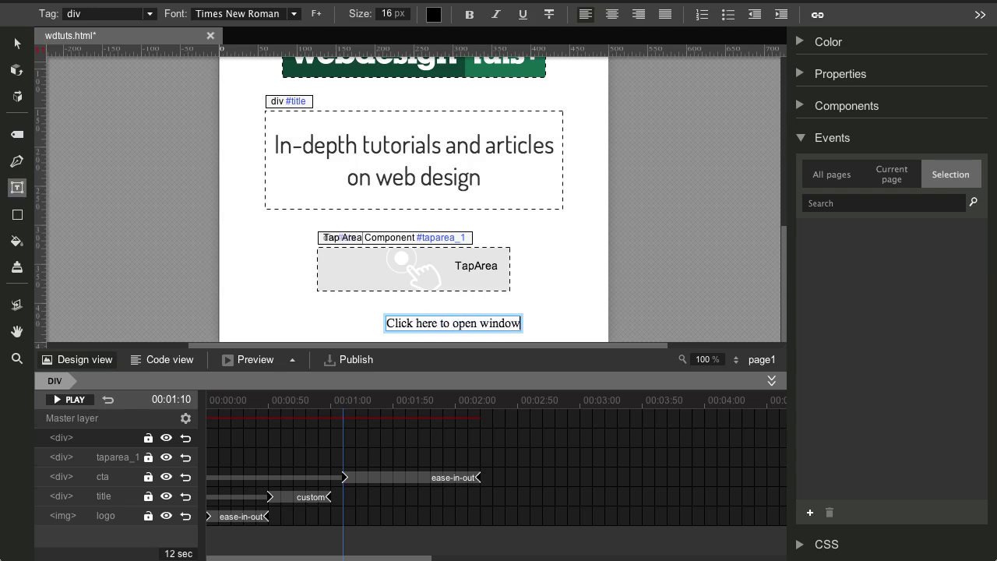
pyautogui.press('Return')
pyautogui.press('BackSpace')
# Move the new text closer to the tap area and center it horizontally on the stage.
pyautogui.click(17, 43)
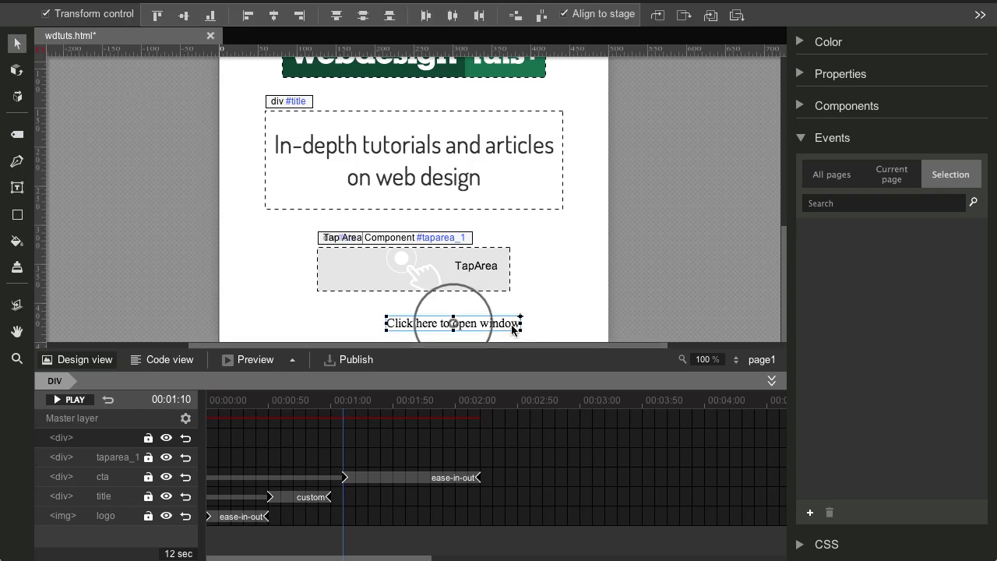
pyautogui.moveTo(517, 319); pyautogui.dragTo(472, 310)
pyautogui.click(273, 14)
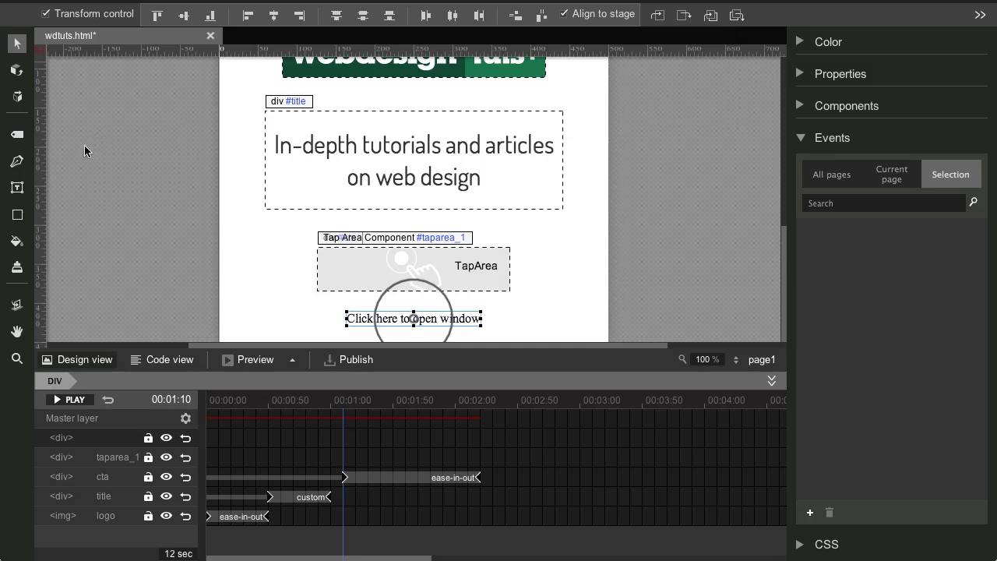
pyautogui.click(17, 188)
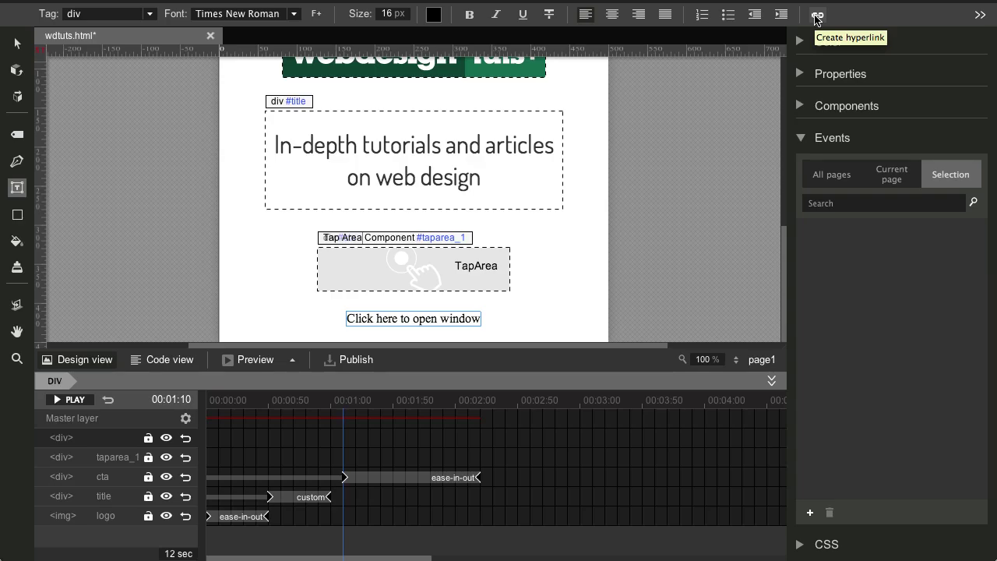
pyautogui.click(816, 16)
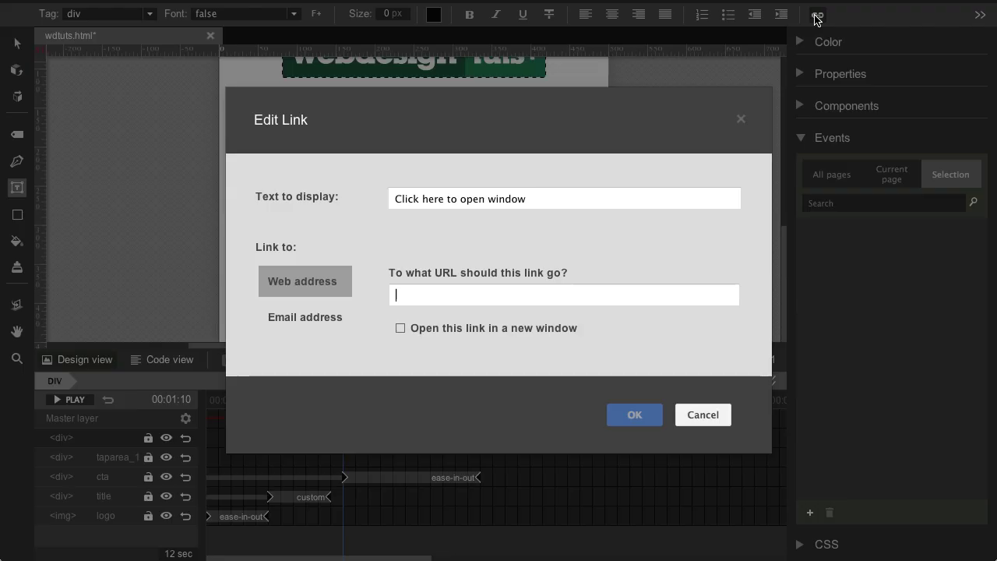
pyautogui.write('http://webdesign.tutsplus.com/')
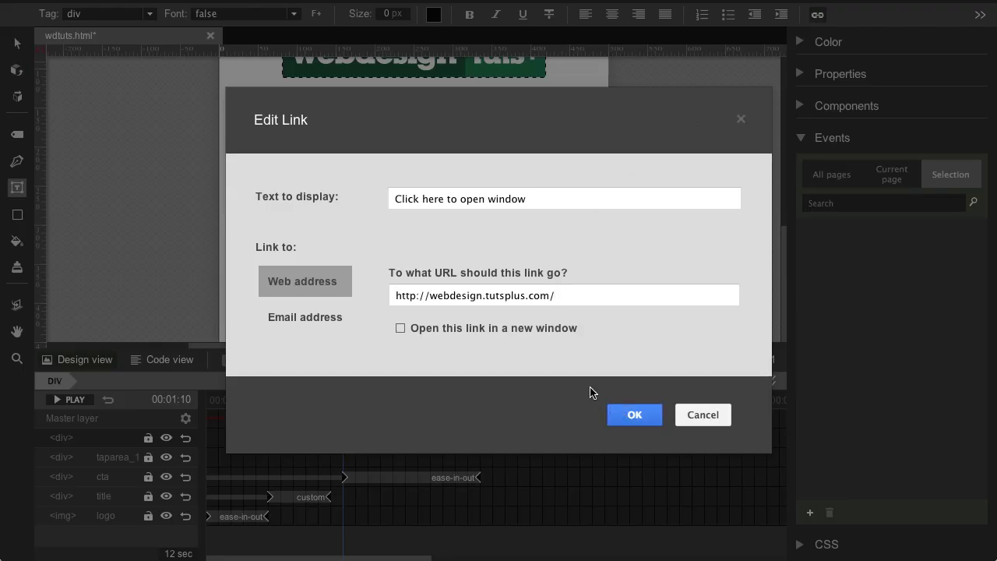
pyautogui.click(483, 328)
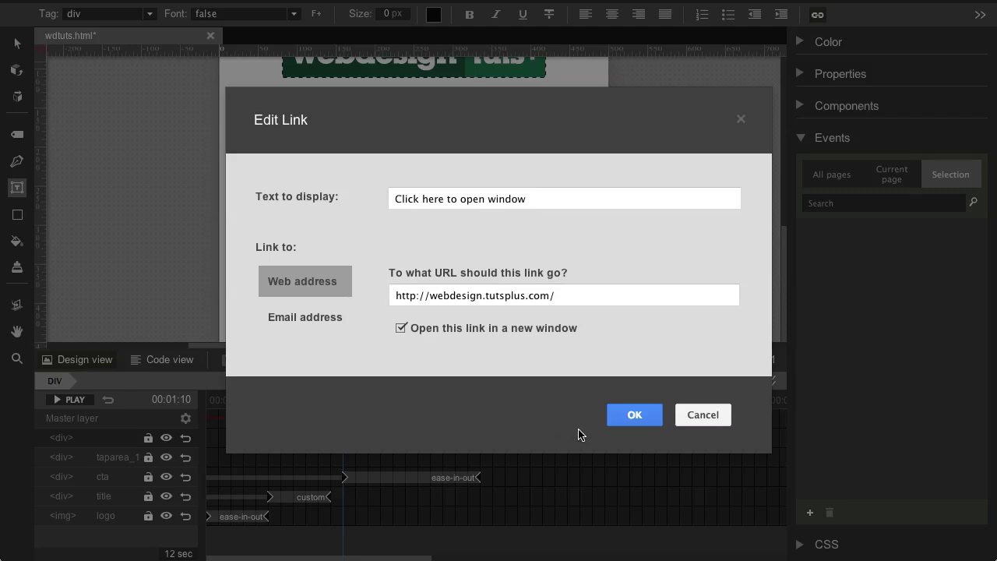
pyautogui.click(640, 419)
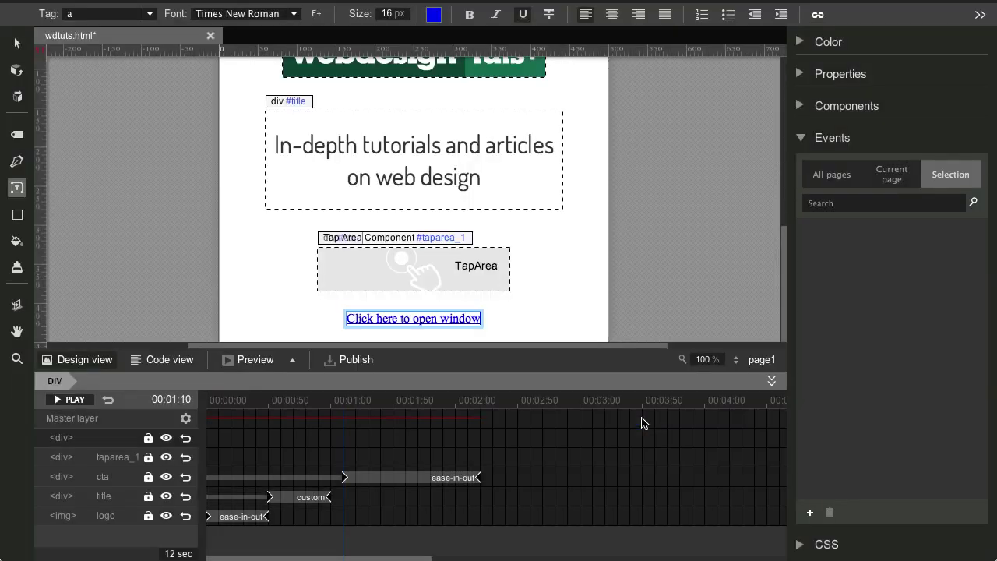
# Preview the banner in the browser, test the "Click here to open window" link, and return to Google Web Designer.
pyautogui.click(251, 359)
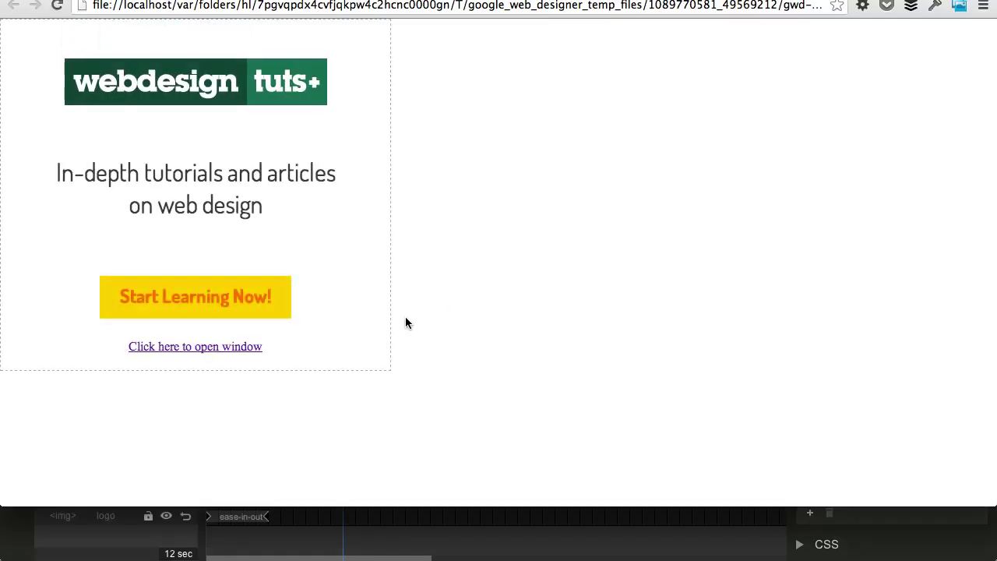
pyautogui.click(211, 348)
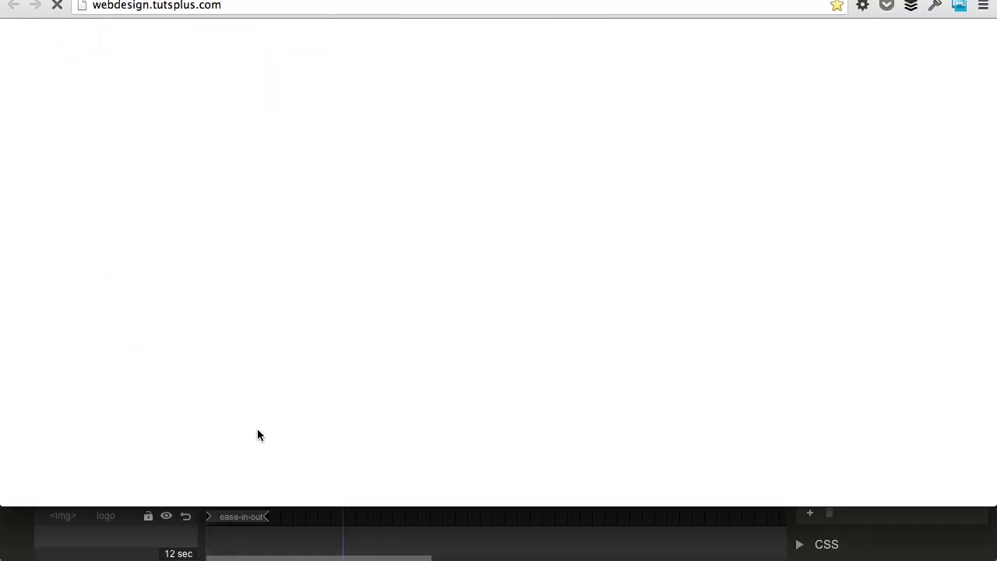
pyautogui.press('super+w')
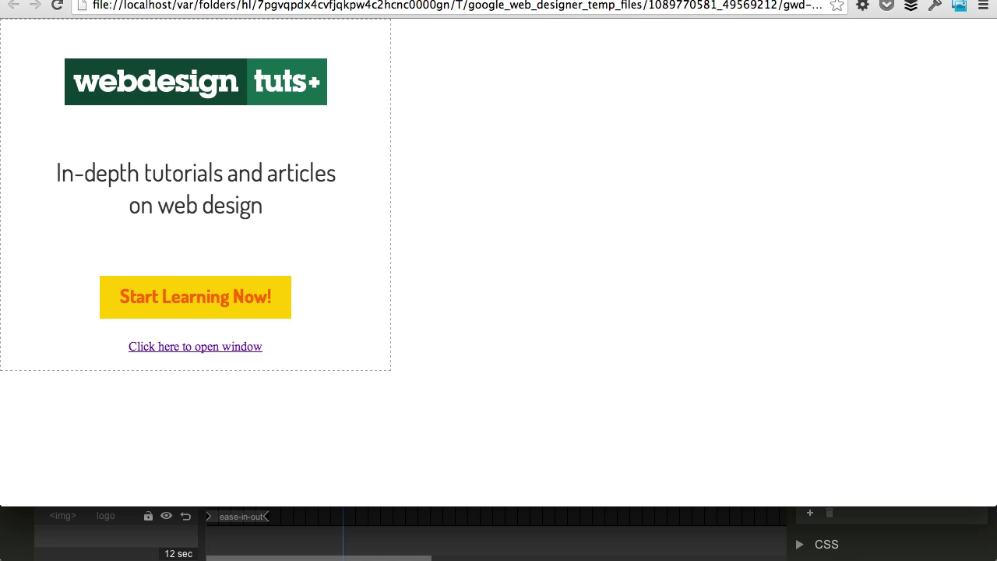
pyautogui.press('super+w')
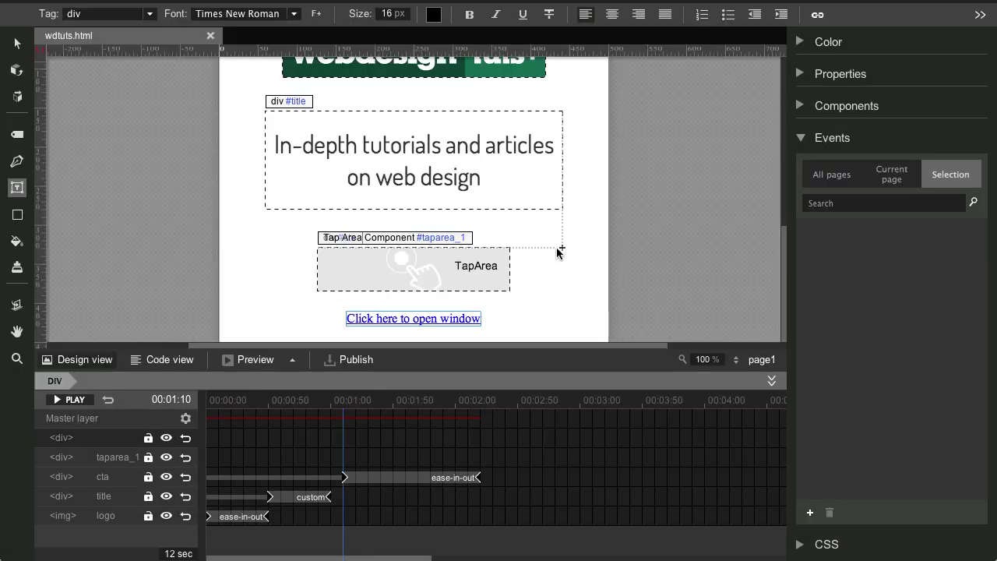
# Examine the banner's source code, from the embedded CSS rules and keyframes to the Dosis web font link in the head.
pyautogui.click(155, 361)
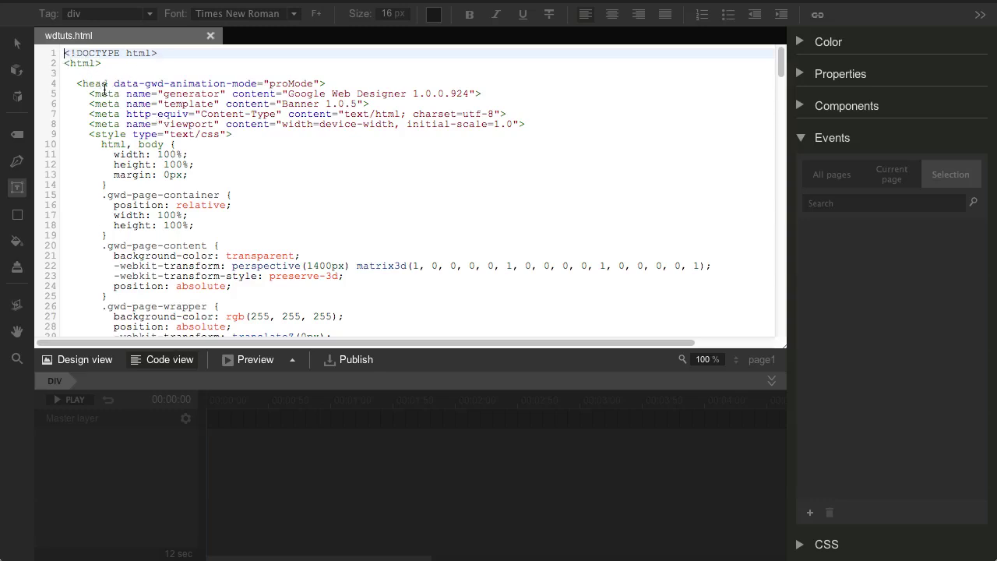
pyautogui.moveTo(101, 134); pyautogui.dragTo(227, 138)
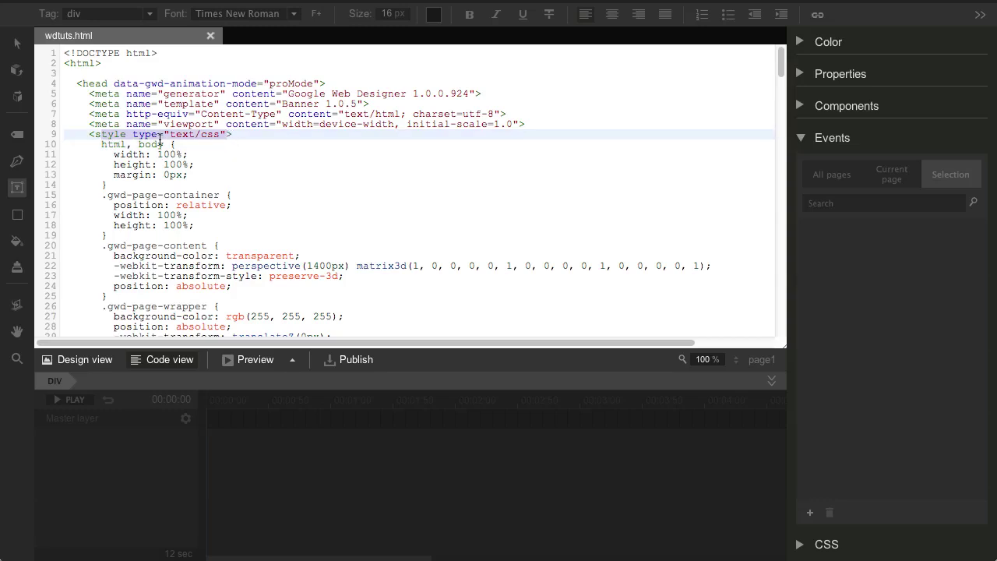
pyautogui.scroll(-5, 195, 167)
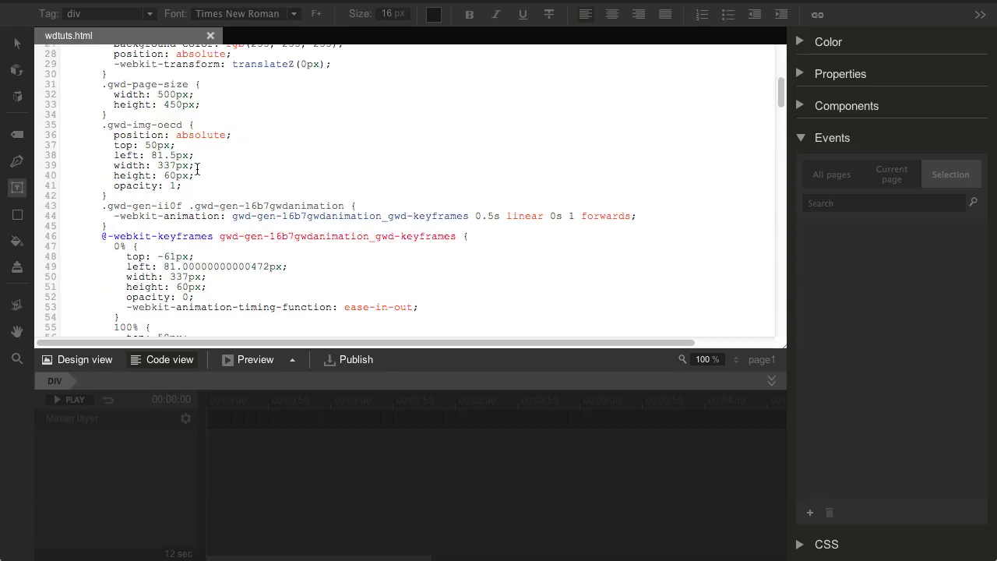
pyautogui.scroll(1, 233, 170)
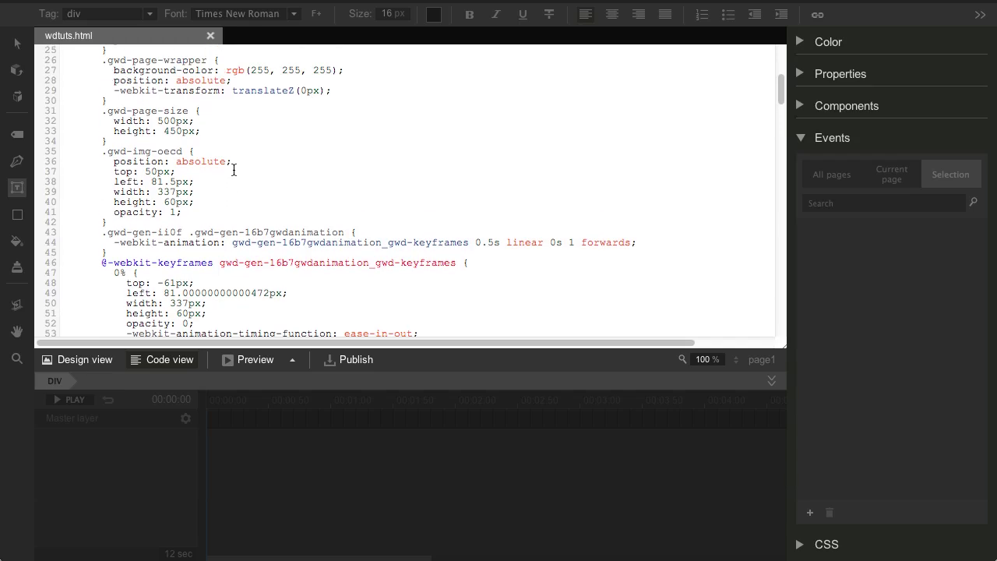
pyautogui.moveTo(117, 162); pyautogui.dragTo(212, 169)
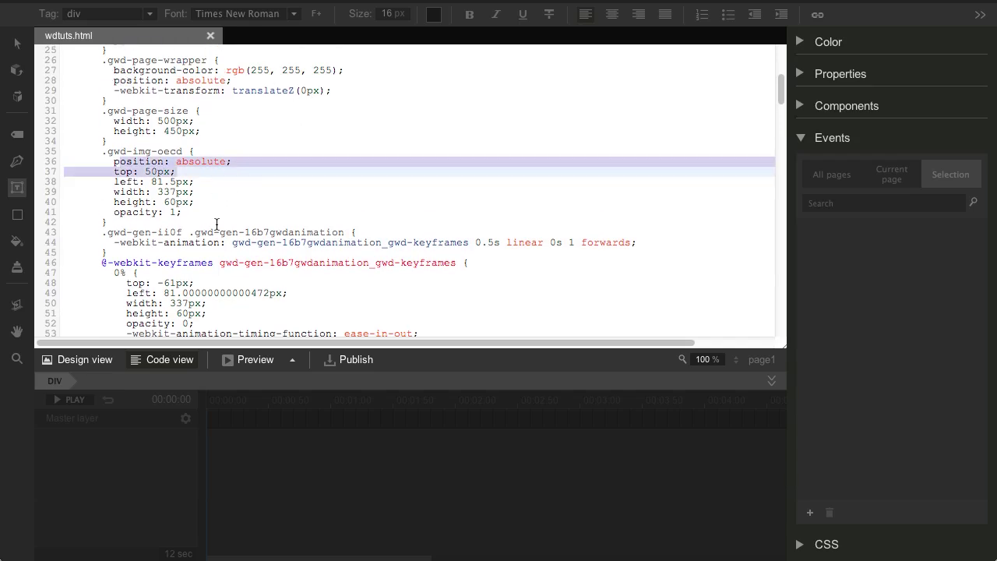
pyautogui.scroll(-2, 217, 225)
pyautogui.scroll(-20, 236, 217)
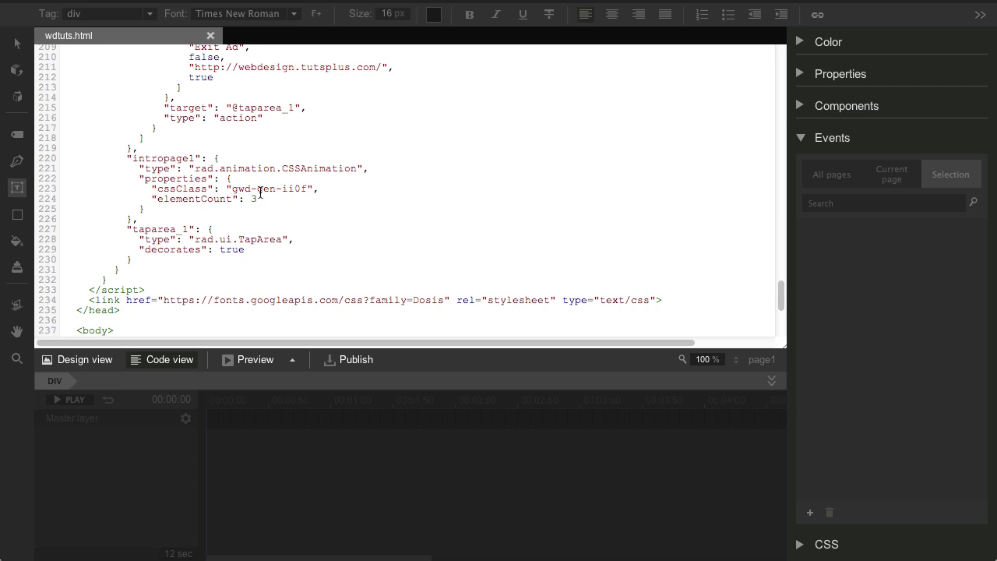
pyautogui.scroll(-1, 260, 193)
pyautogui.moveTo(89, 260); pyautogui.dragTo(453, 259)
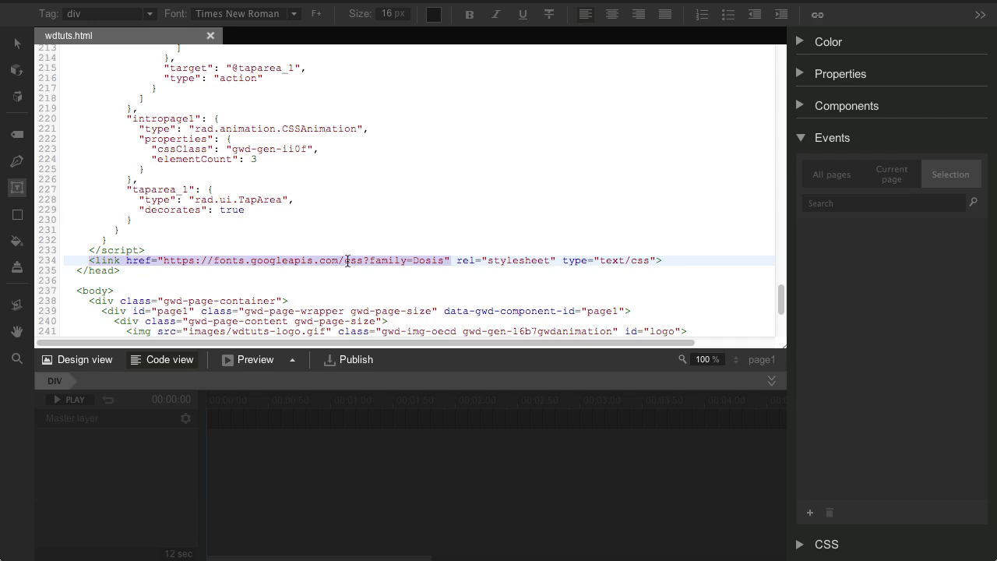
# Examine the HTML markup in the page body, including the page container and the classes on the cta element.
pyautogui.scroll(-6, 347, 261)
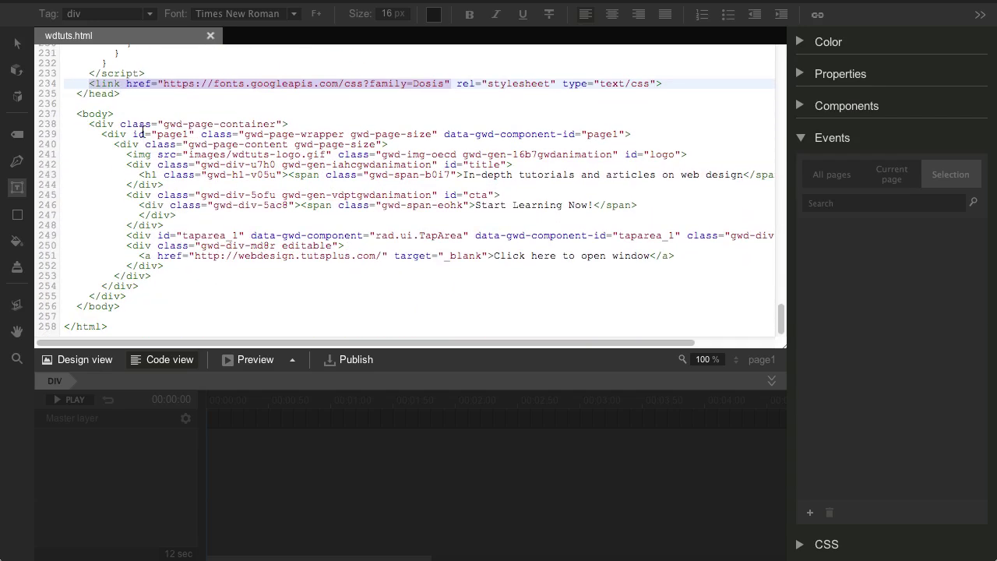
pyautogui.moveTo(88, 123); pyautogui.dragTo(175, 296)
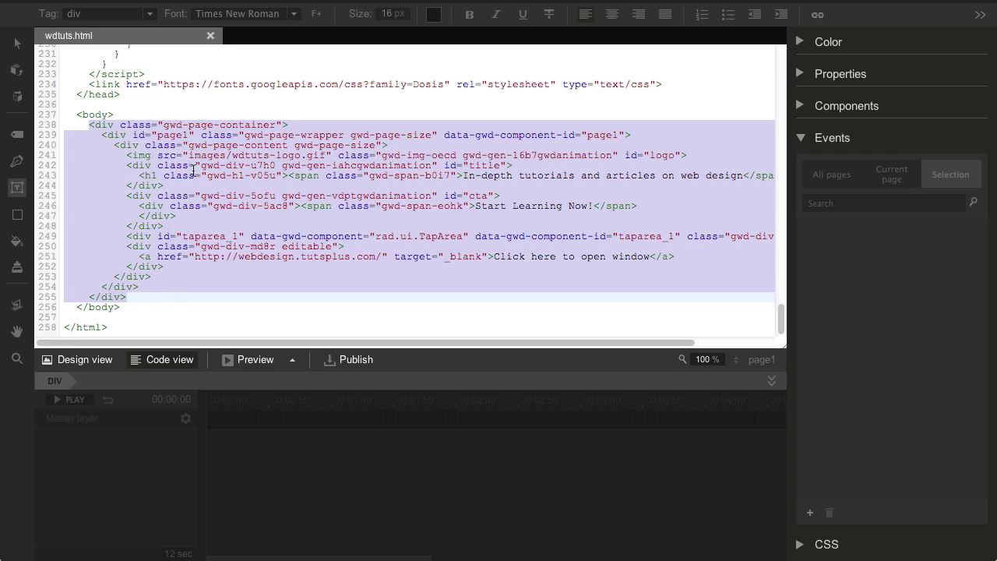
pyautogui.click(254, 228)
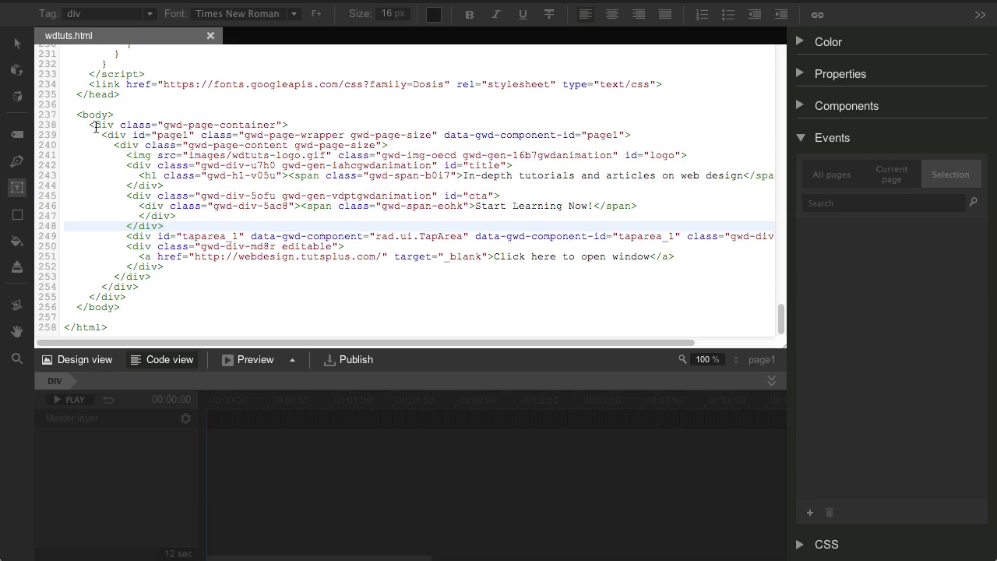
pyautogui.moveTo(88, 125); pyautogui.dragTo(166, 288)
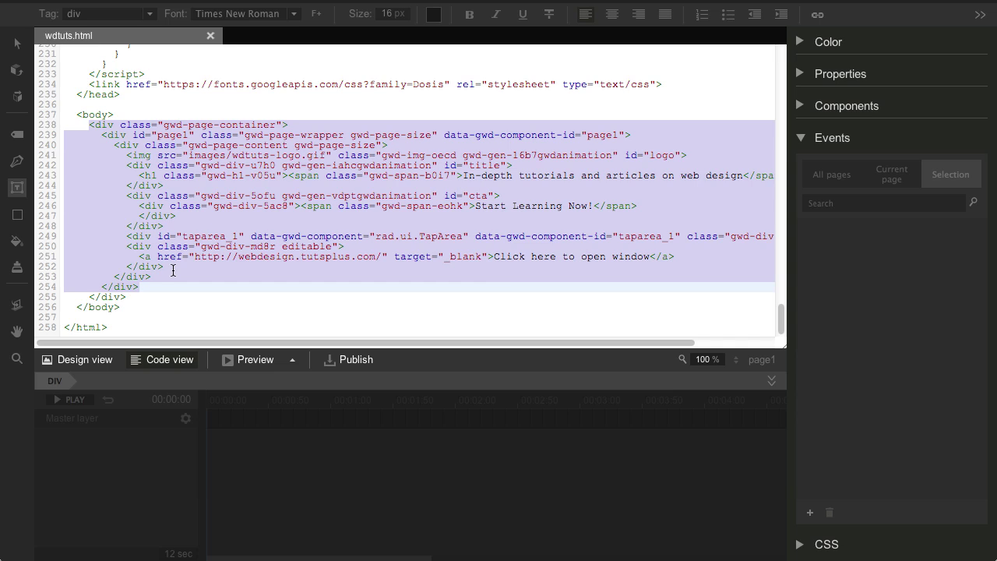
pyautogui.click(283, 196)
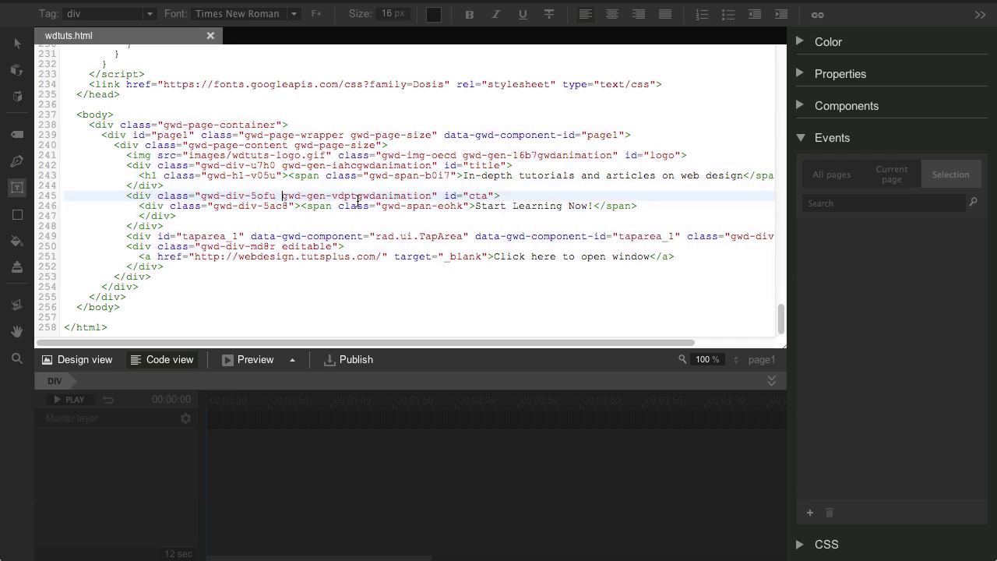
pyautogui.click(428, 197)
# Publish the banner as wdtuts.zip in the GWD Demo folder with minifying and polite loading enabled, and extract the archive.
pyautogui.click(354, 365)
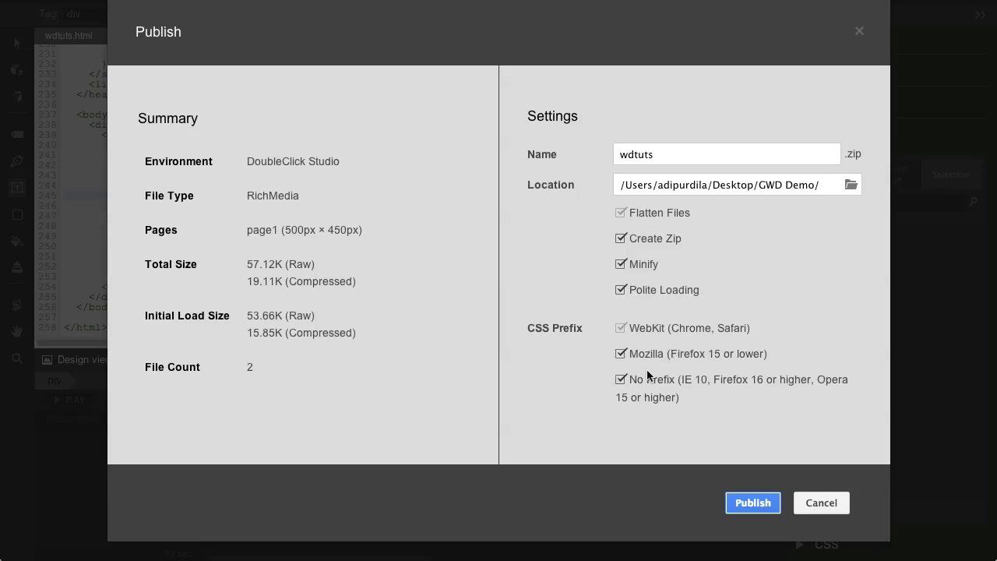
pyautogui.click(752, 503)
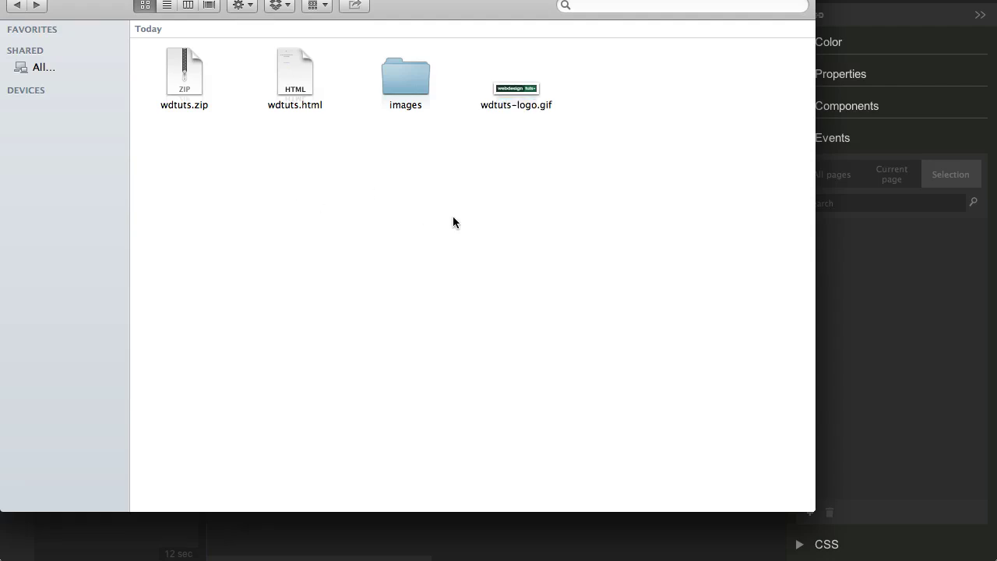
pyautogui.click(183, 80)
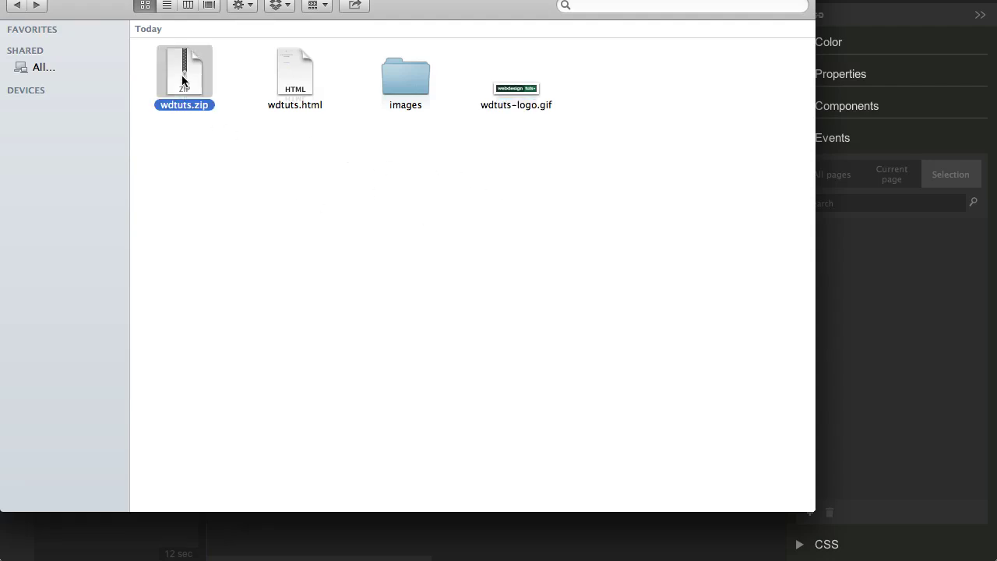
pyautogui.doubleClick(181, 82)
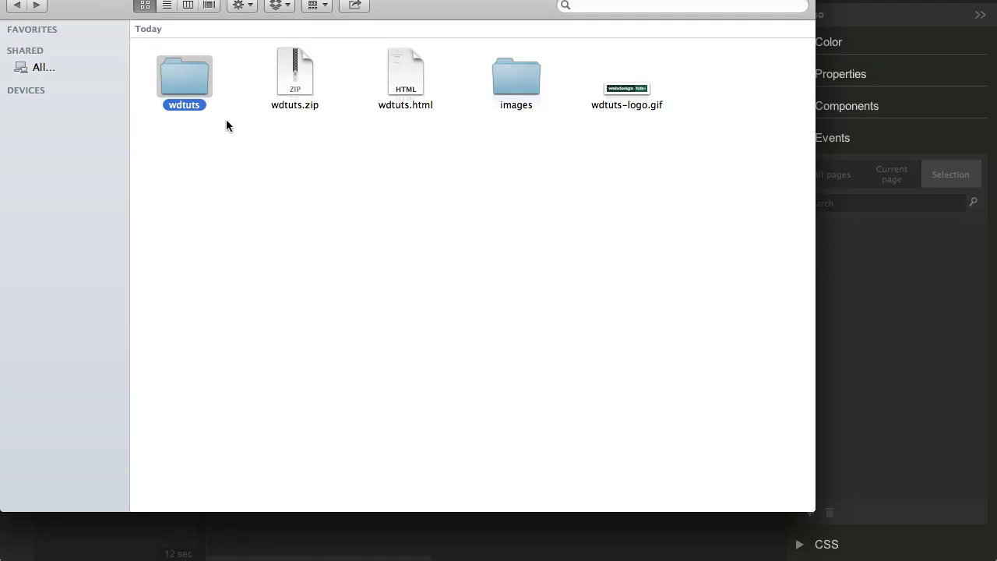
# Check the extracted wdtuts folder by previewing 0-wdtuts-logo.gif and opening index.html in the browser.
pyautogui.doubleClick(194, 83)
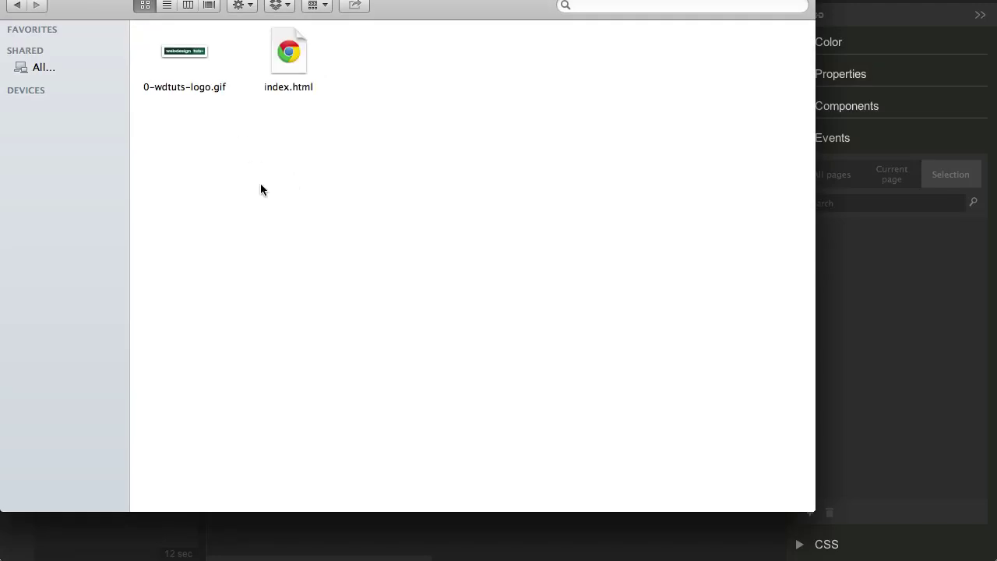
pyautogui.click(184, 53)
pyautogui.press('space')
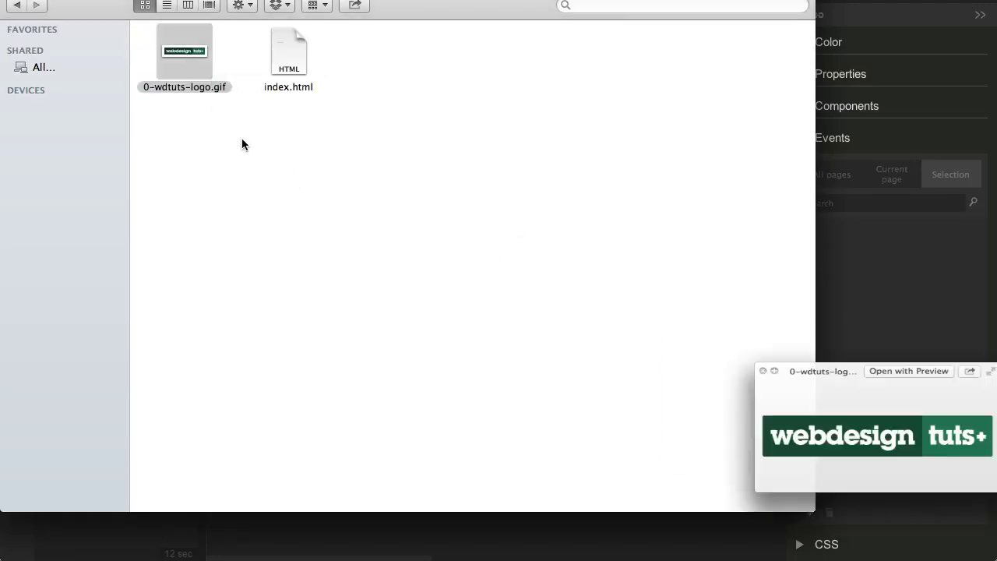
pyautogui.press('space')
pyautogui.click(294, 59)
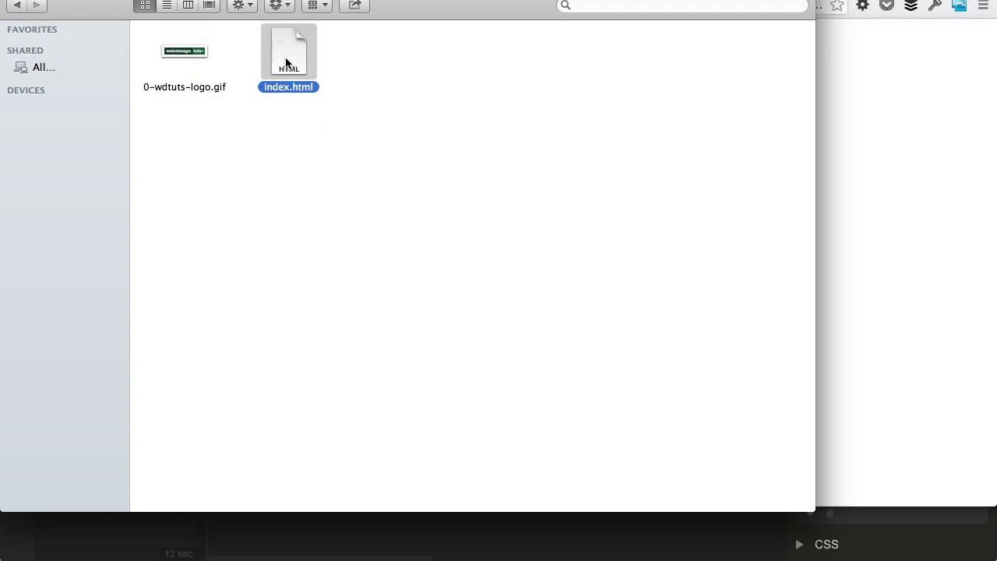
pyautogui.doubleClick(285, 49)
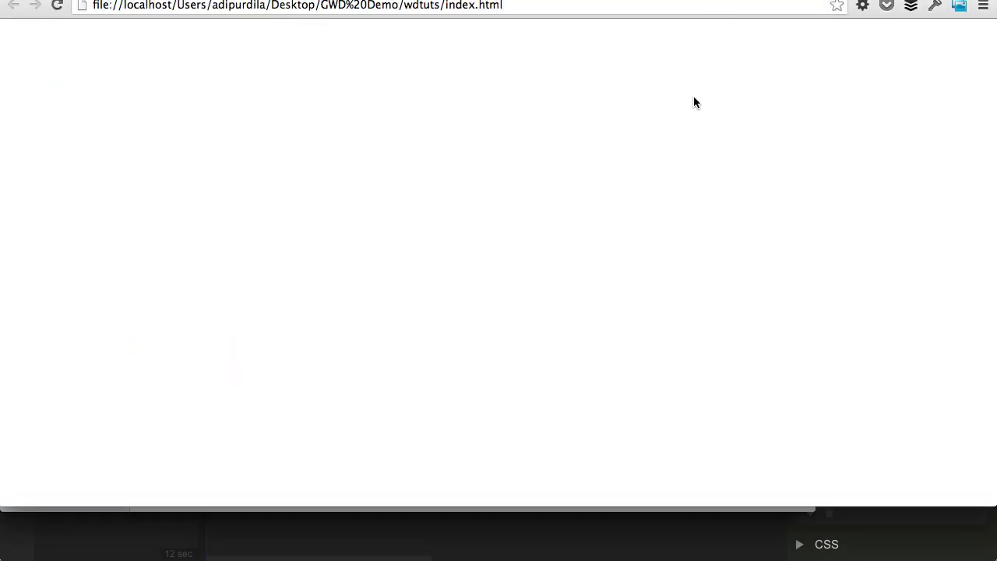